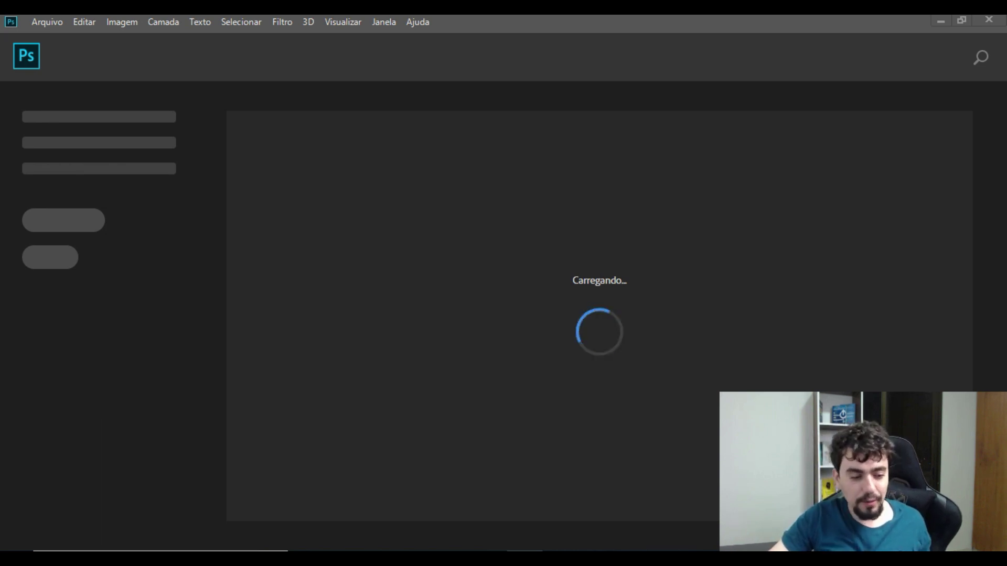
Step: Switch to the Freepik site in the browser and search all resources for "instagram"
click(380, 558)
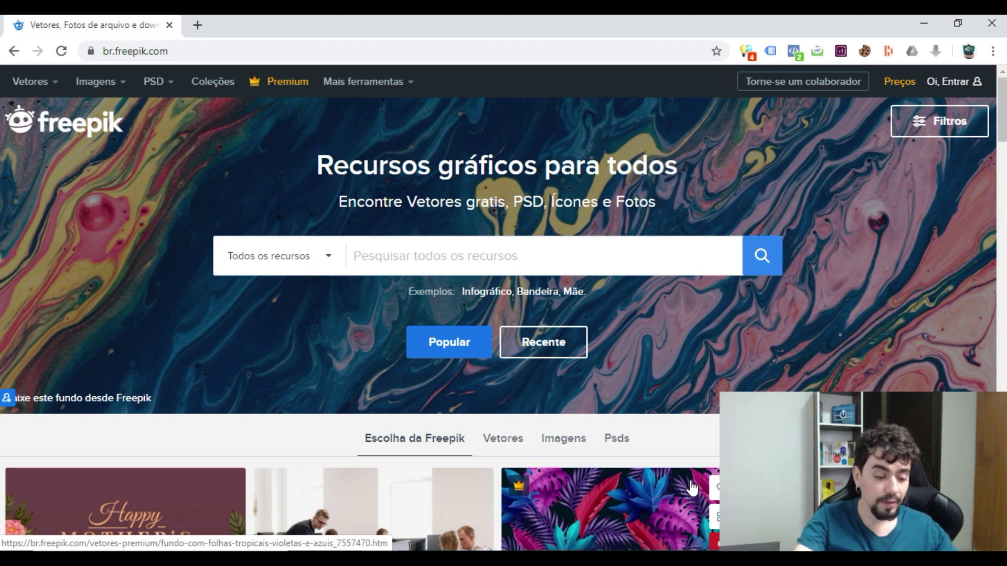
text(instagram)
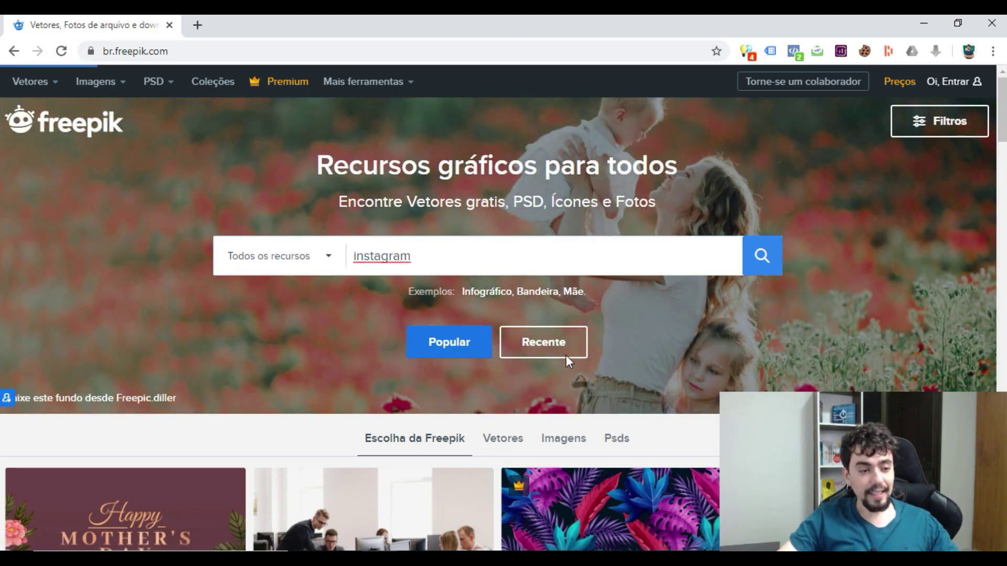
key(Return)
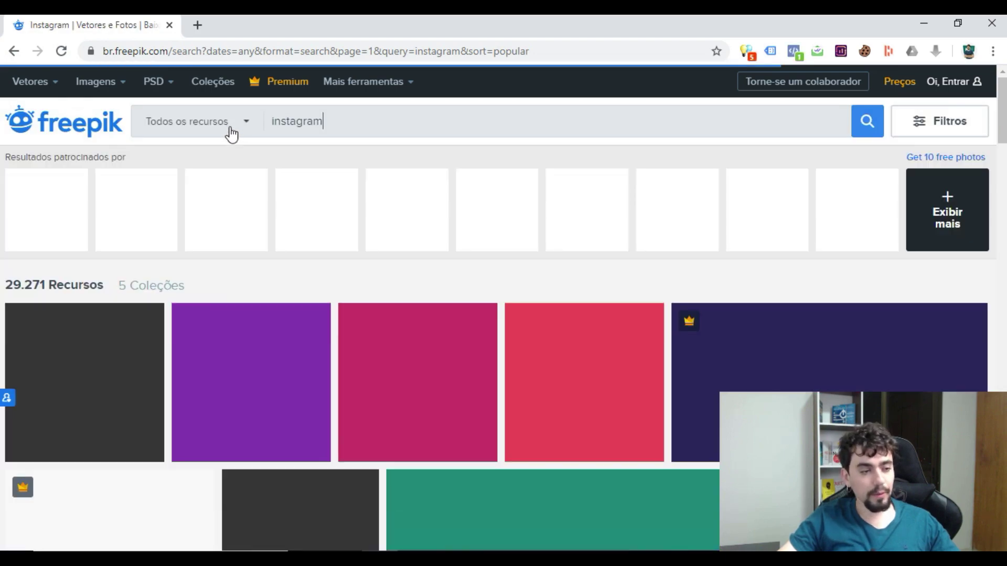
click(230, 129)
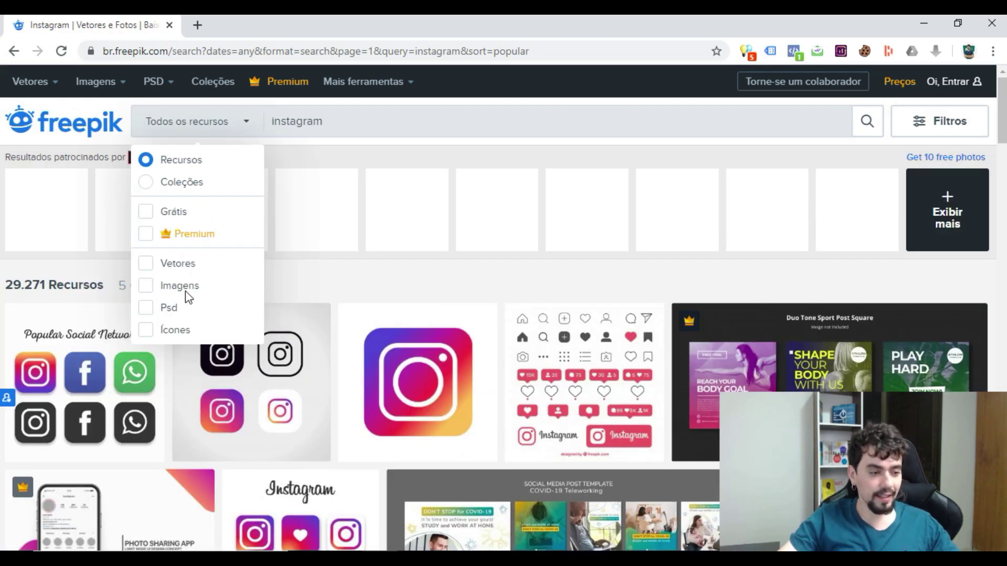
scroll(173, 308, down, 1)
click(166, 226)
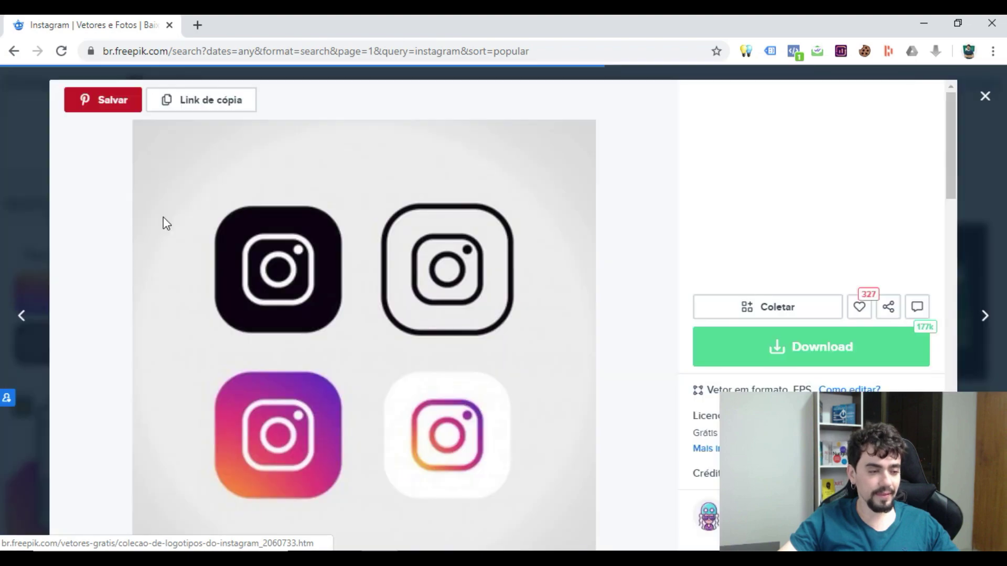
click(984, 97)
Step: Filter the Instagram search to Psd resources and dismiss the promotional pop-up
click(303, 126)
click(218, 121)
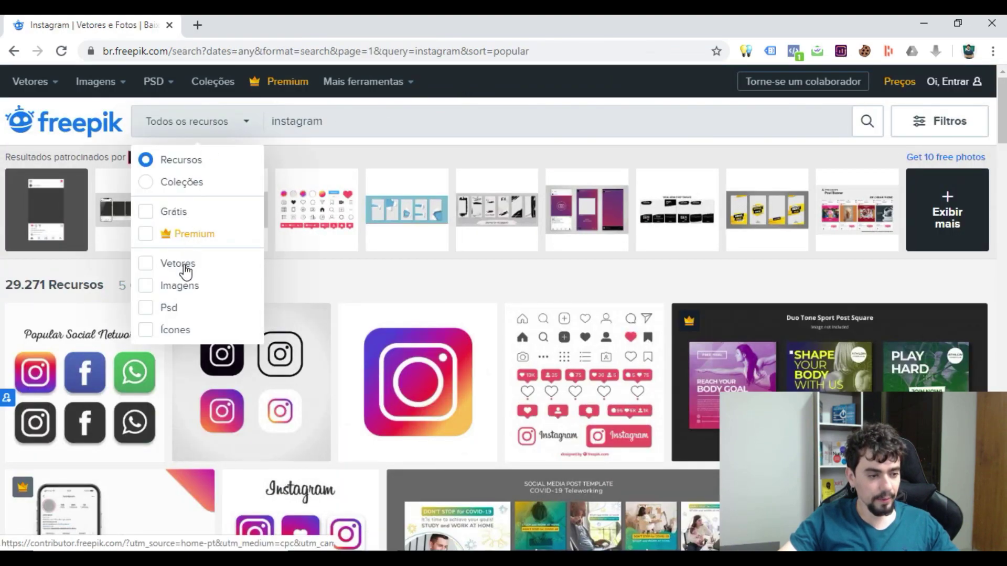
click(168, 307)
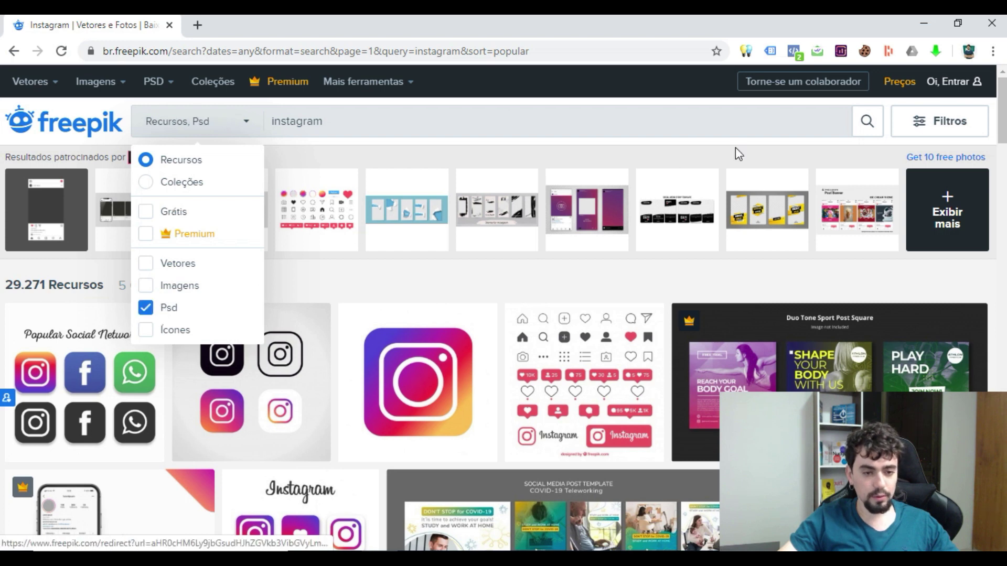
click(878, 127)
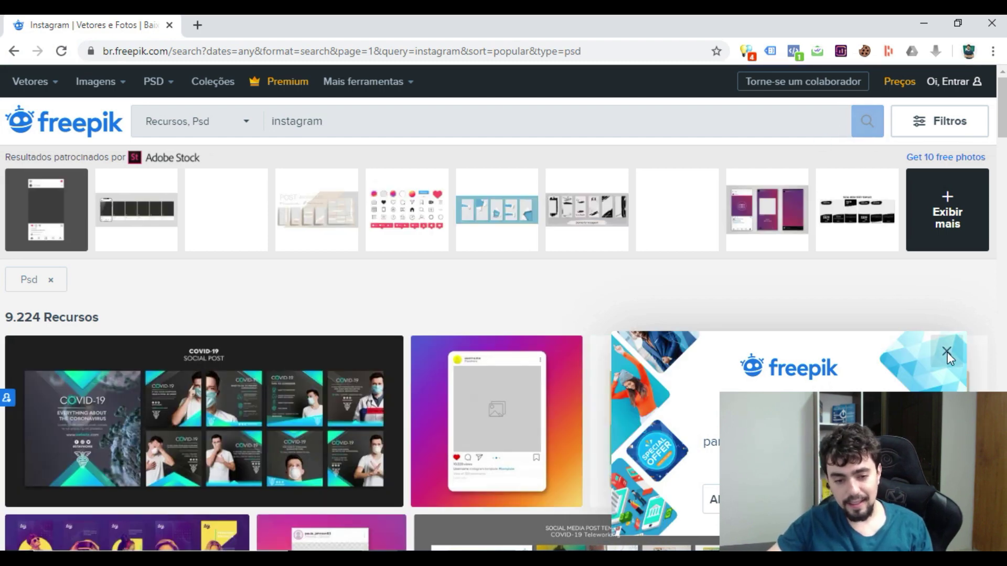
click(947, 351)
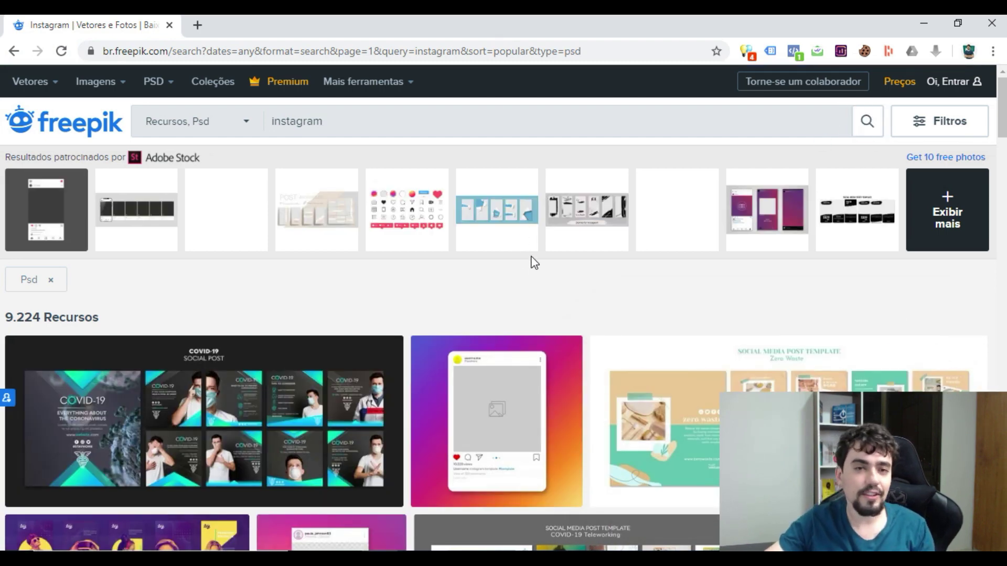
Step: Browse the PSD results to compare the available social media post templates, checking which ones are free or premium
scroll(525, 262, down, 5)
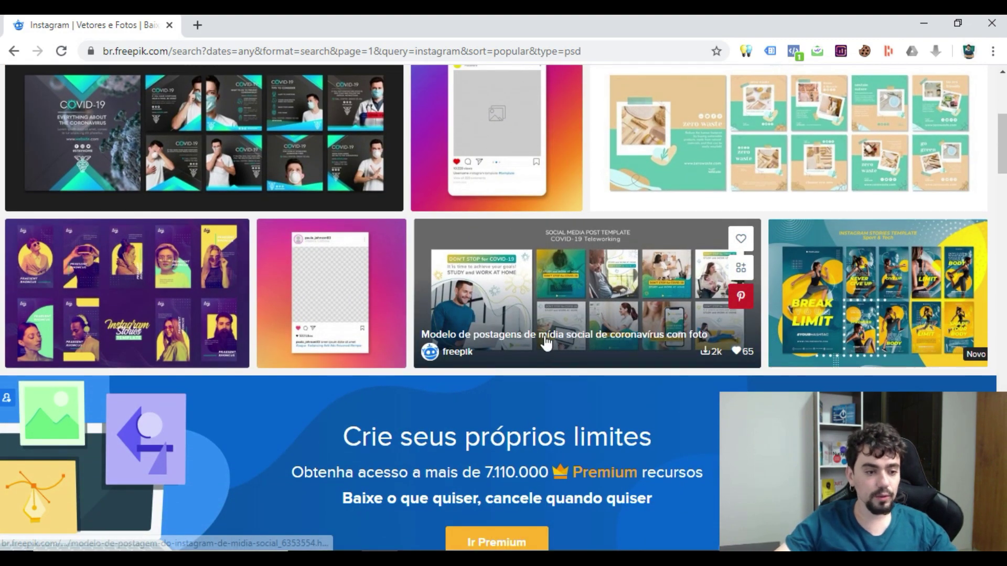
scroll(451, 302, down, 3)
scroll(451, 294, down, 7)
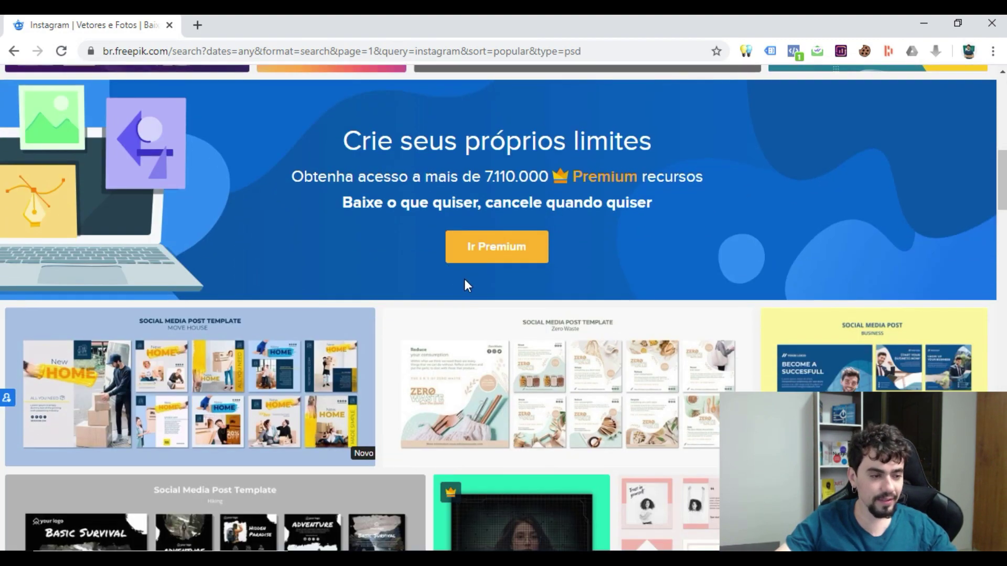
scroll(682, 314, down, 3)
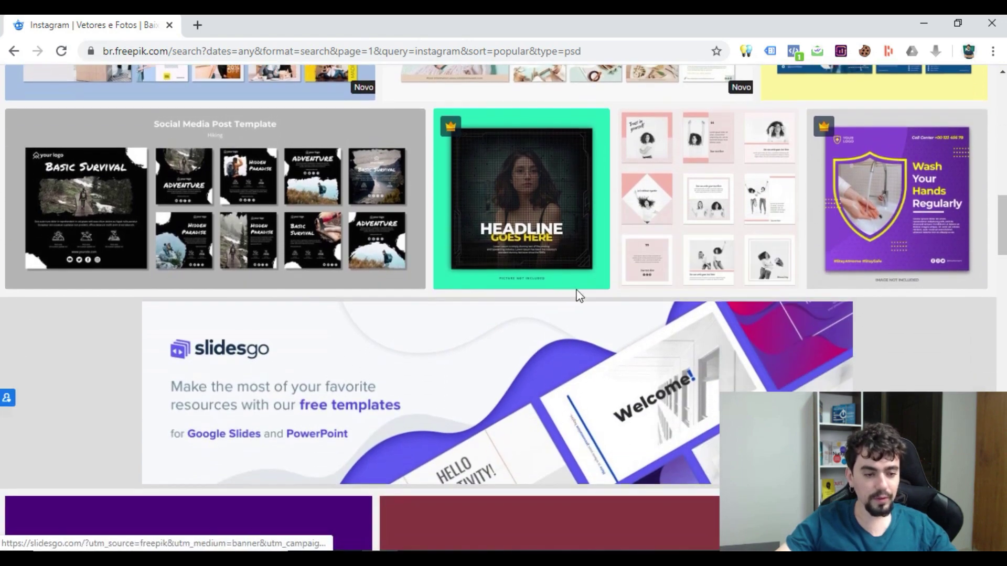
scroll(577, 272, up, 3)
scroll(557, 238, down, 3)
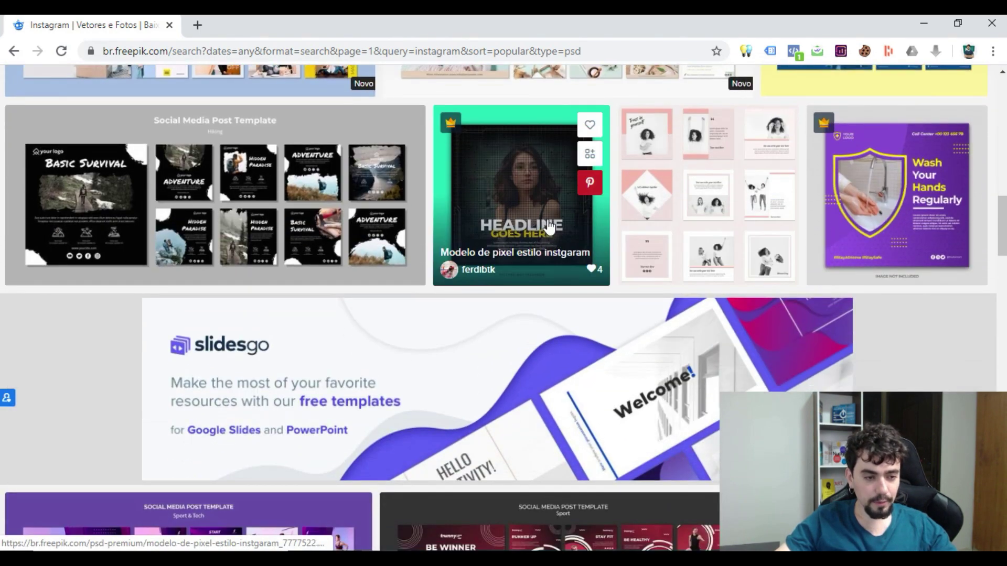
scroll(554, 236, up, 2)
scroll(546, 298, up, 3)
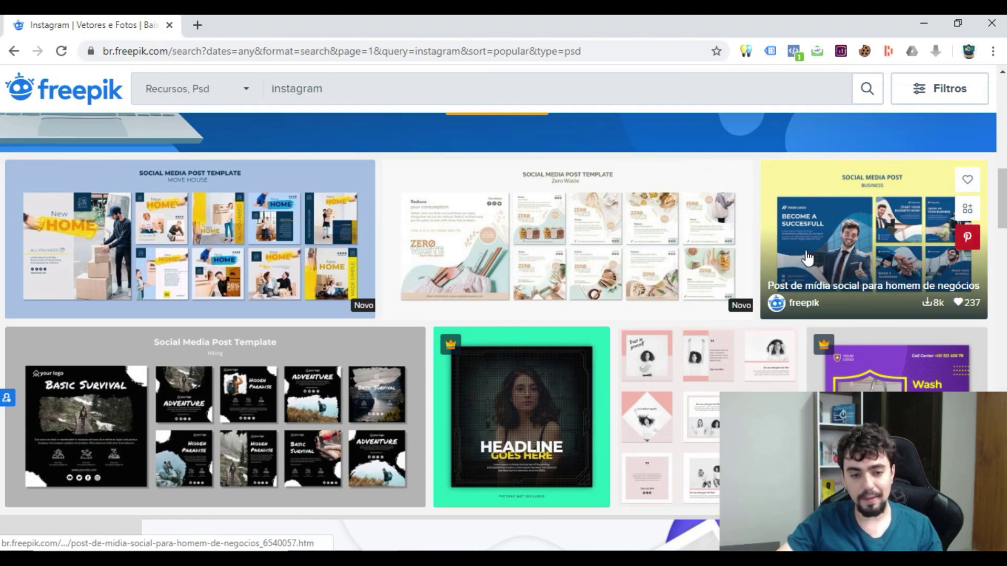
scroll(818, 236, down, 2)
scroll(818, 236, up, 2)
scroll(818, 236, up, 15)
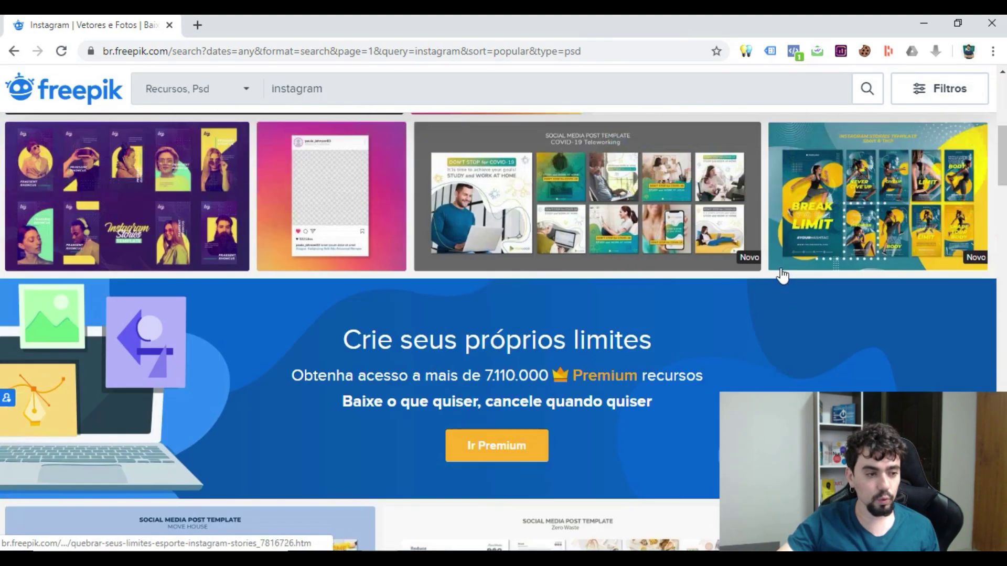
scroll(532, 359, down, 7)
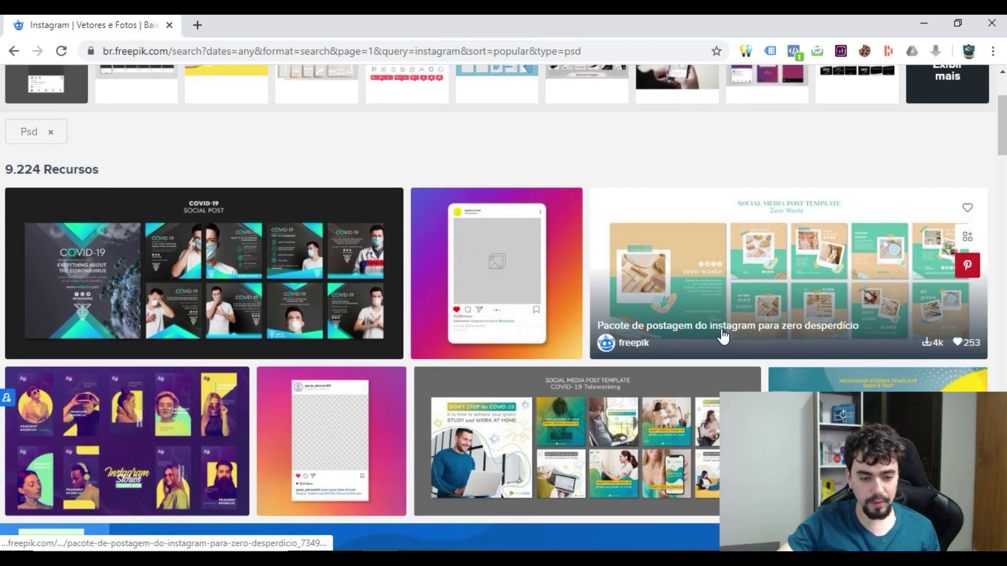
scroll(609, 315, down, 15)
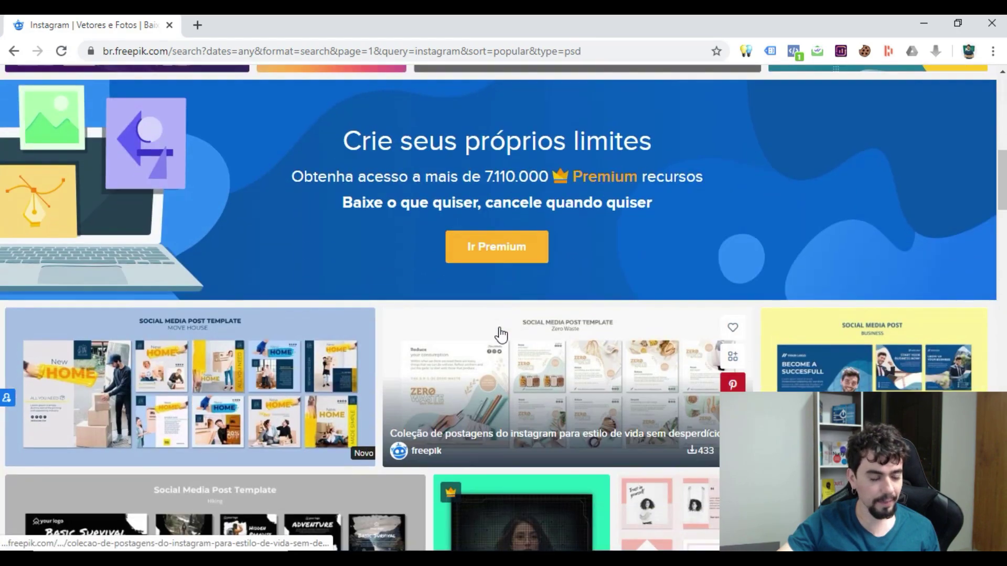
scroll(512, 393, down, 7)
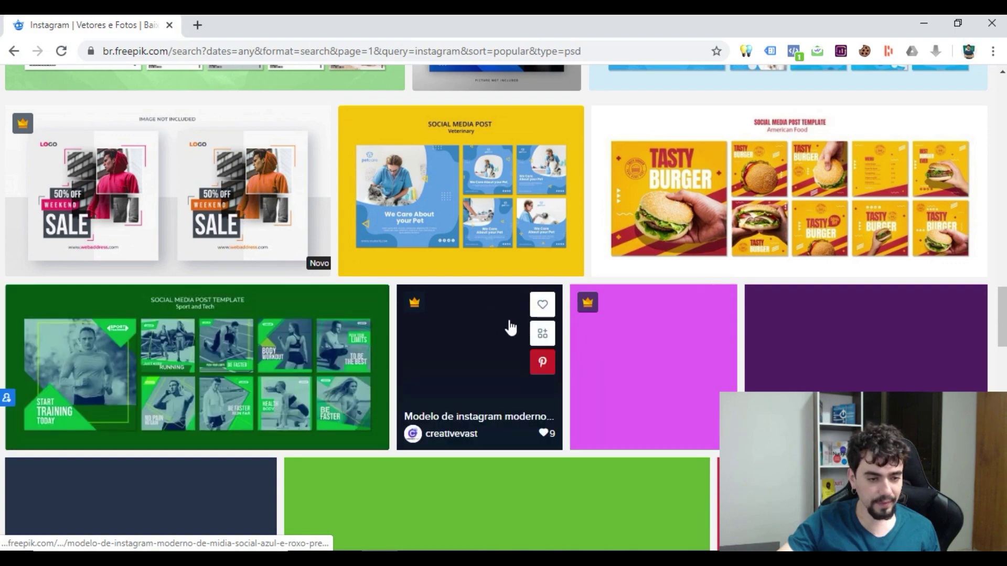
scroll(700, 265, down, 3)
scroll(786, 263, up, 3)
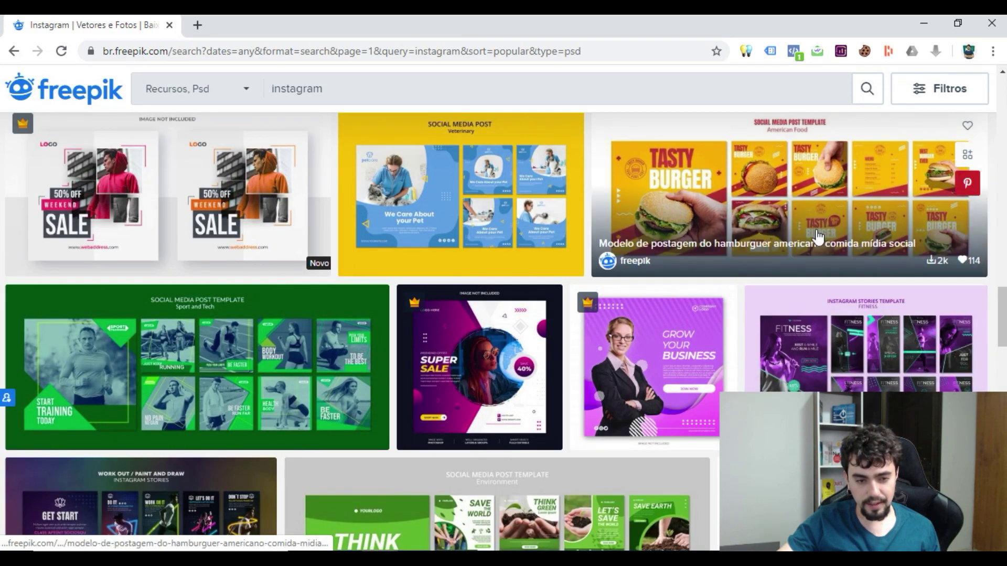
Step: Open the American Food "Tasty Burger" social media post template and download it
scroll(808, 252, up, 1)
click(754, 296)
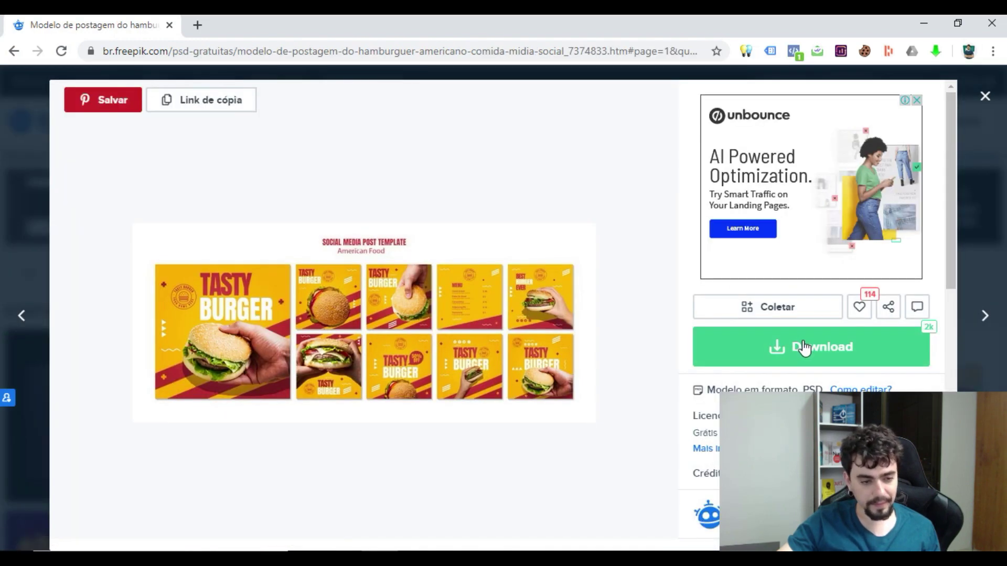
click(805, 348)
click(580, 296)
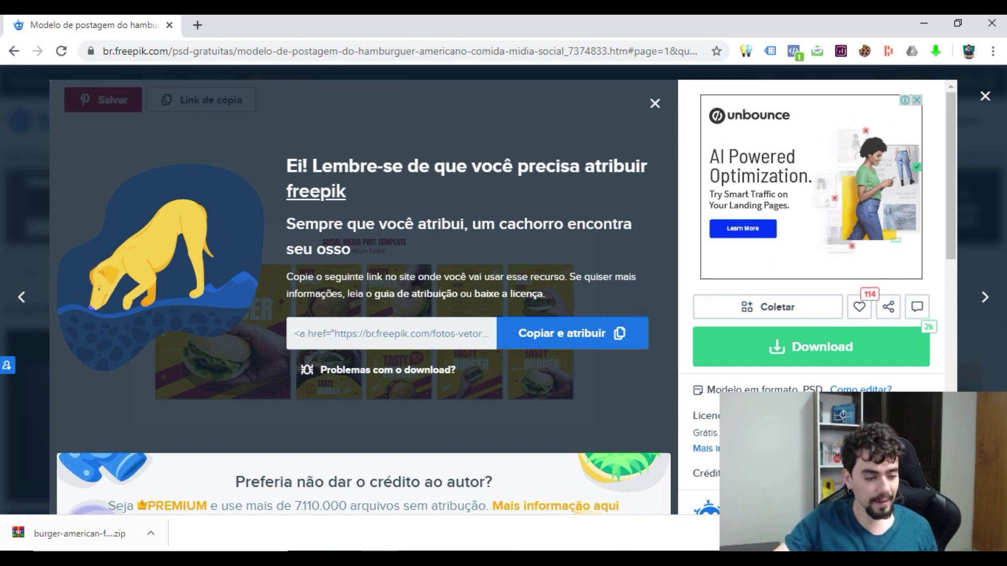
Step: Open the downloaded burger-american-food-social-media-post-template.zip archive and open its 3643568.psd file in Photoshop
click(63, 536)
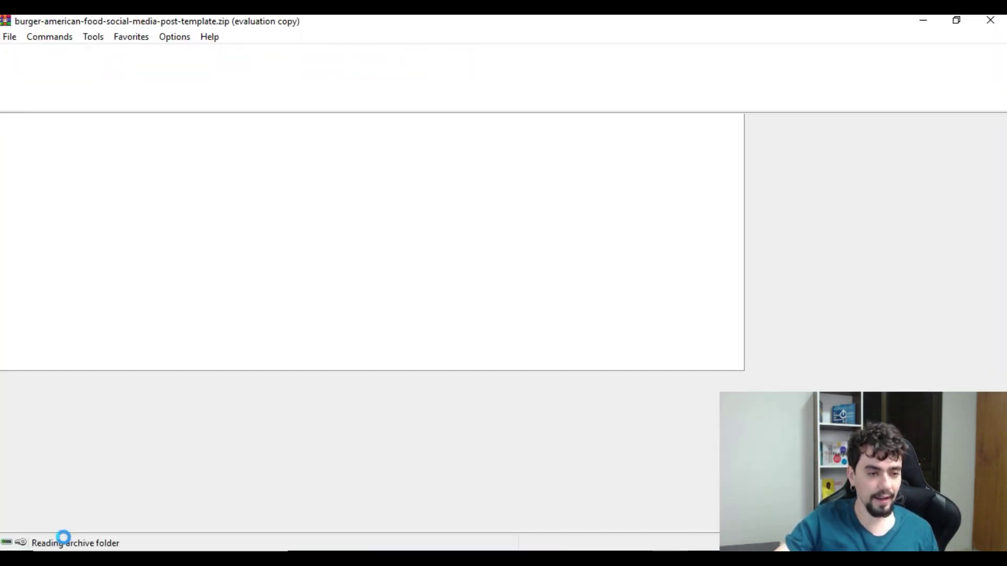
click(782, 55)
double_click(142, 171)
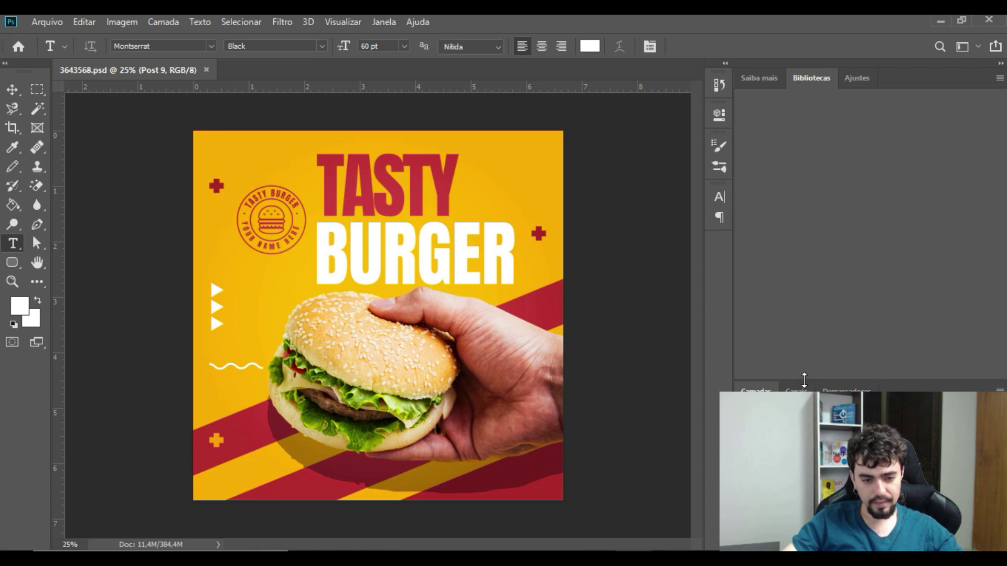
Step: Enlarge the layer list and inspect the Post 1 group, including the Gradient layer and the Logo group's vector smart object
drag(804, 379, 798, 255)
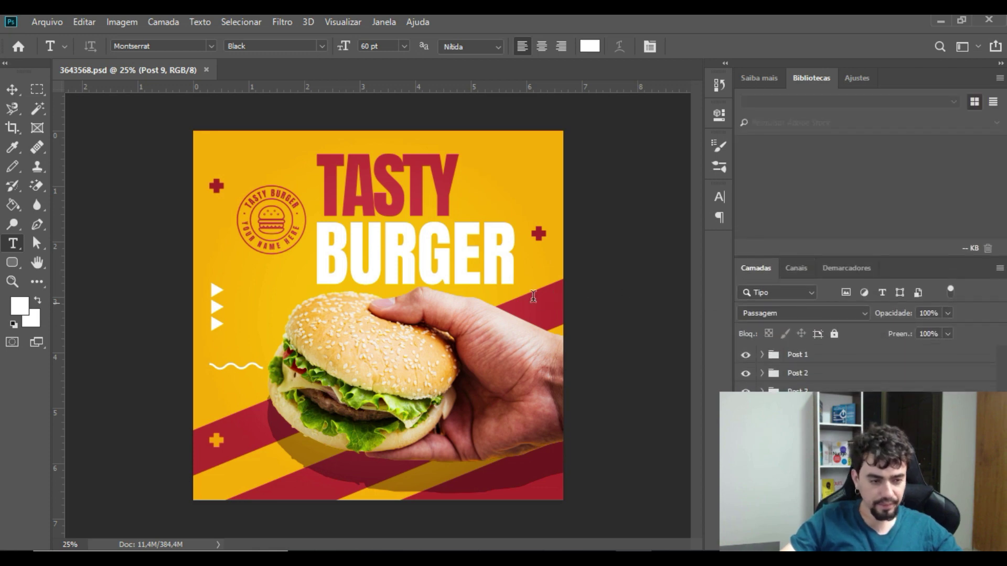
click(762, 355)
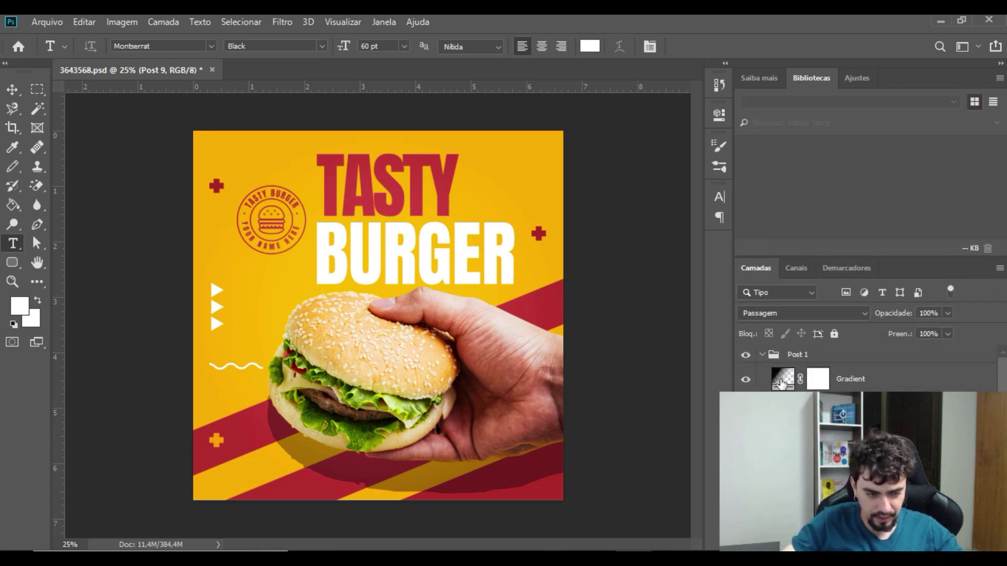
click(781, 383)
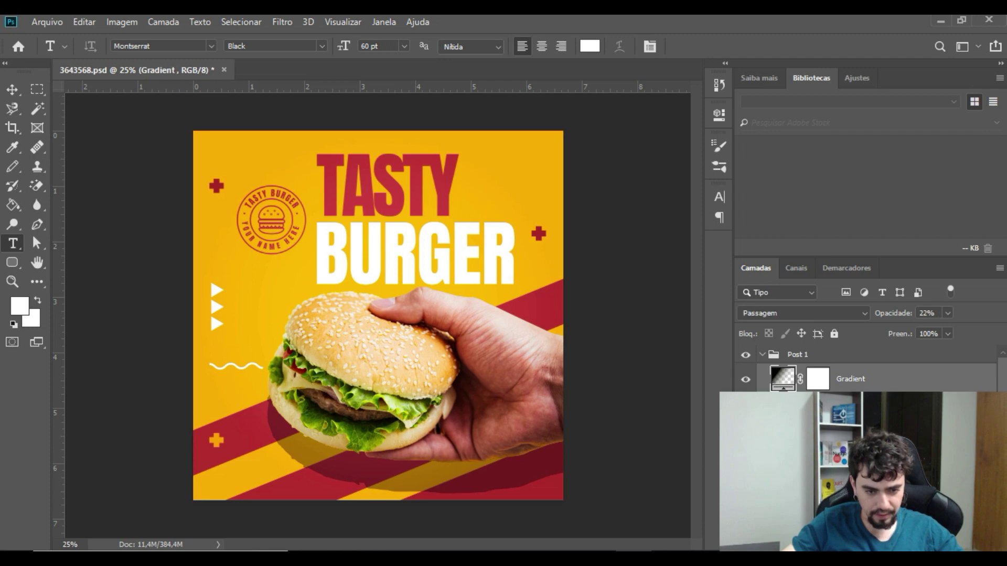
click(792, 403)
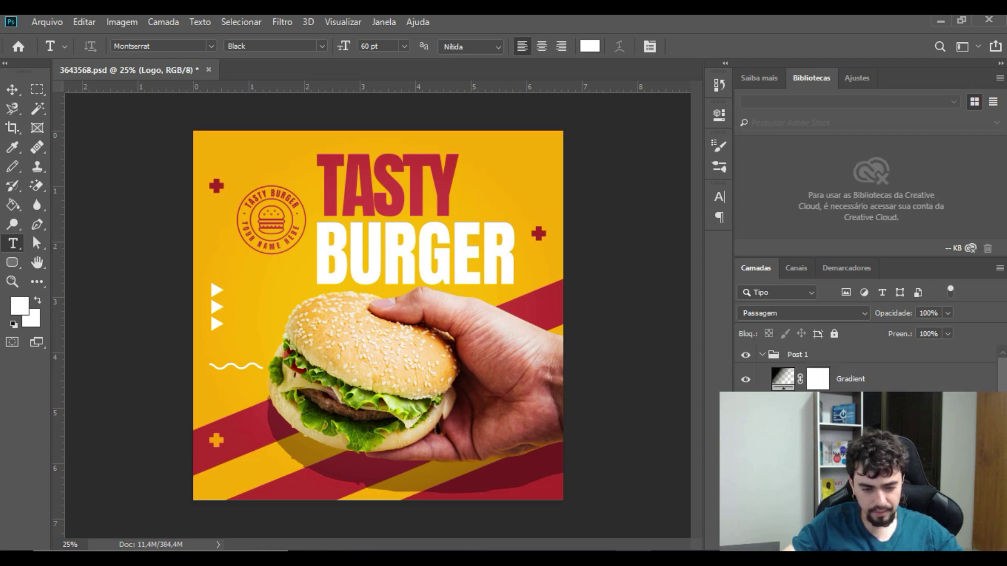
click(803, 427)
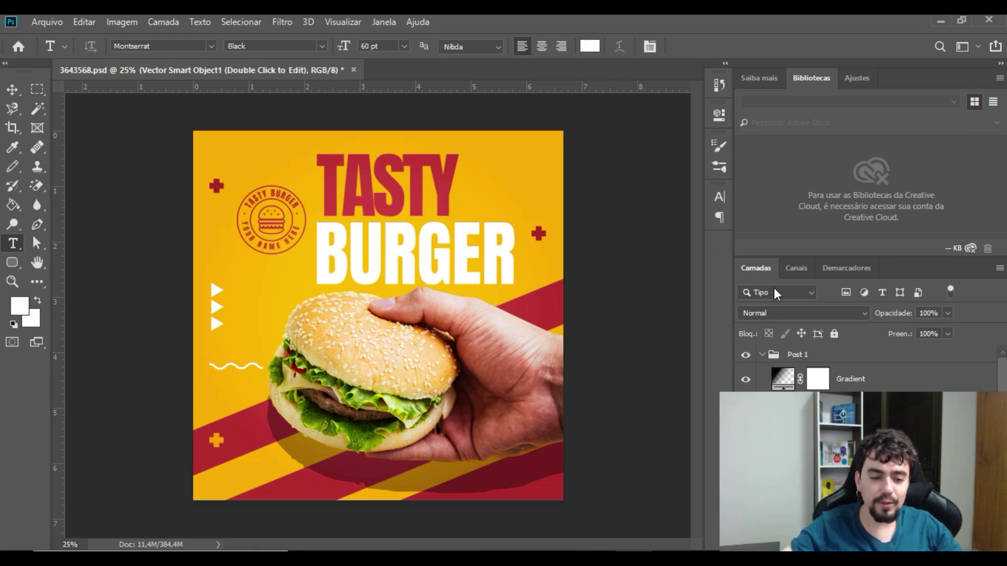
Step: Examine the text and image layers of Post 1, selecting the Subtitle layer and the "Place Your Image Here" smart object
scroll(825, 373, down, 1)
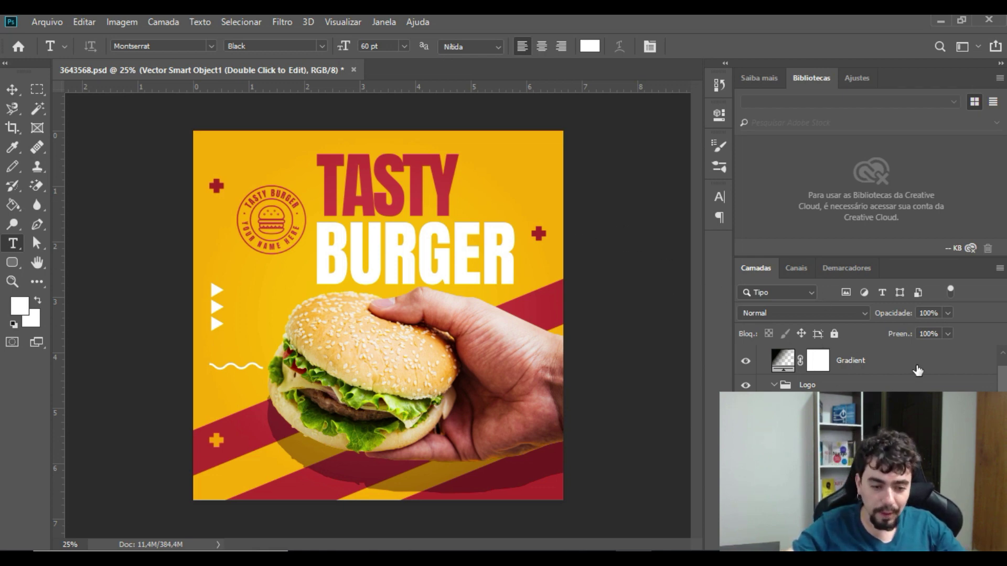
scroll(918, 372, up, 1)
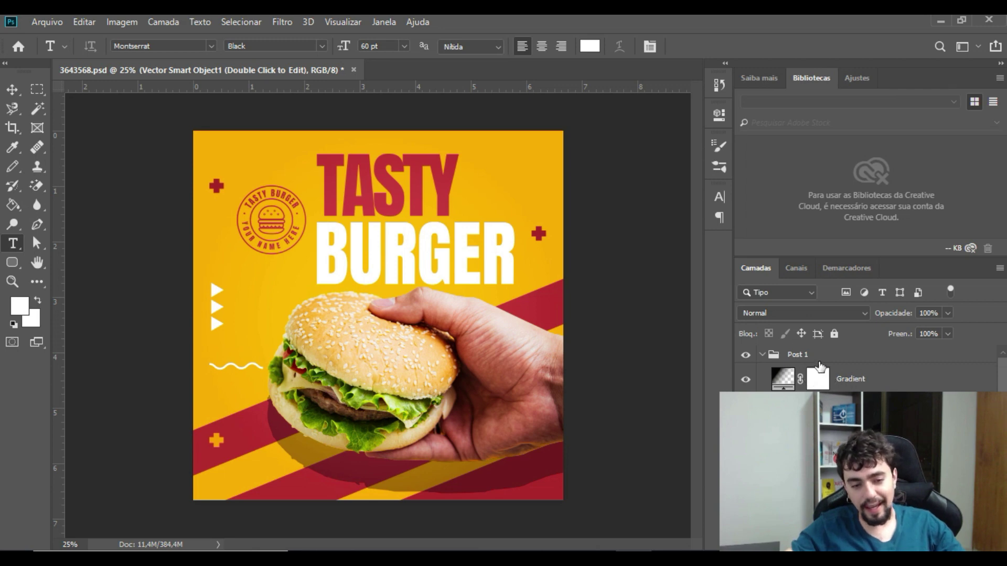
scroll(828, 385, down, 1)
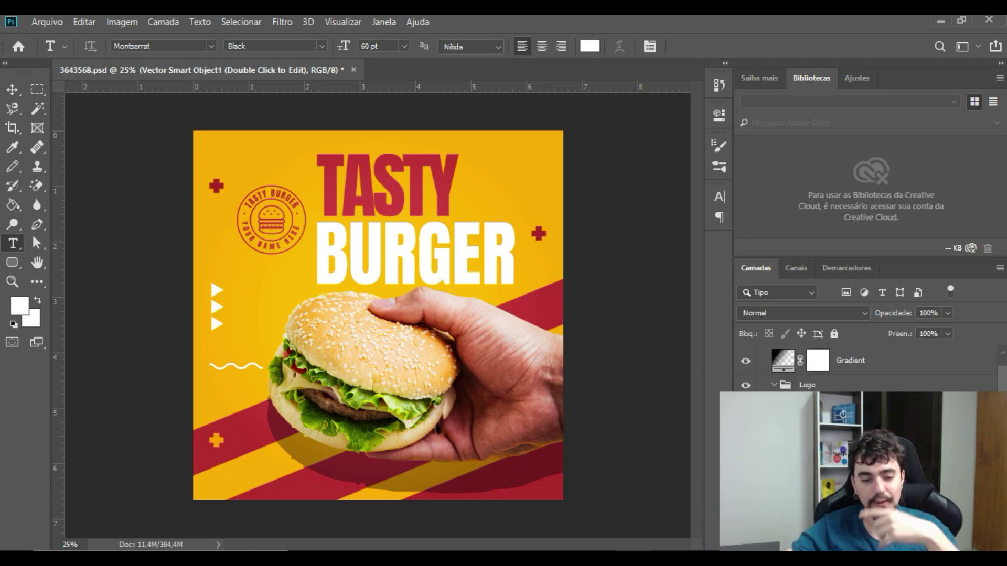
scroll(865, 367, down, 4)
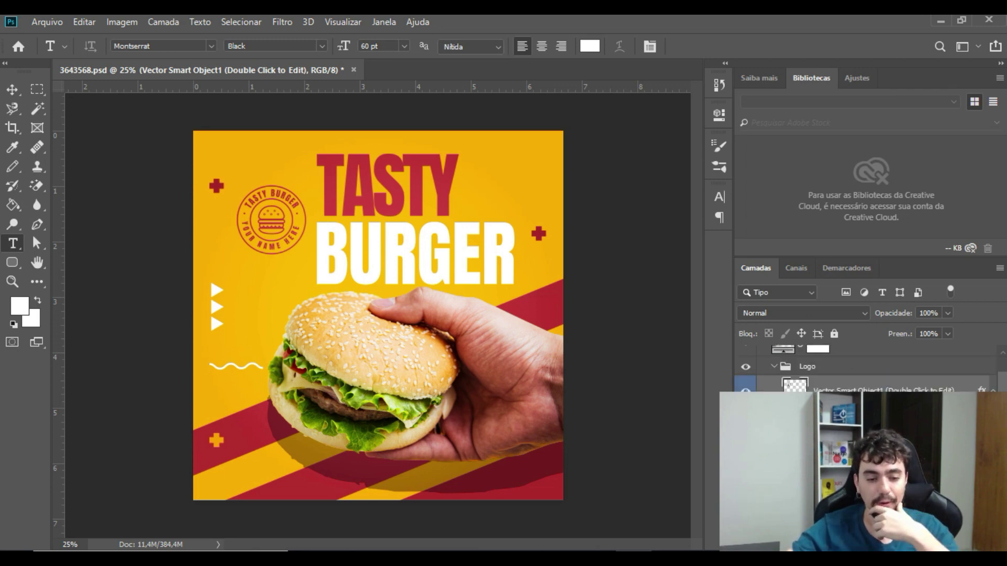
scroll(865, 367, down, 1)
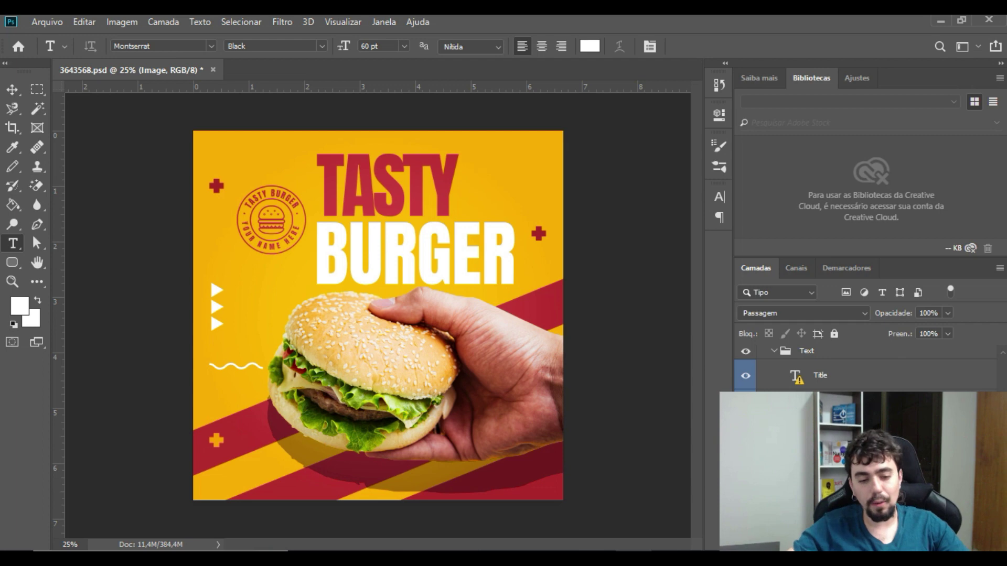
click(829, 405)
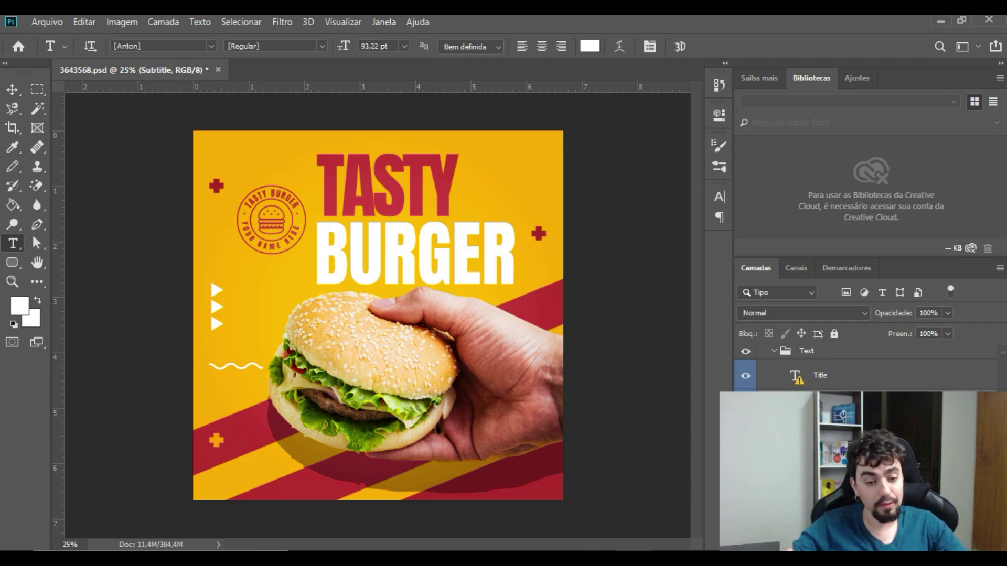
click(839, 453)
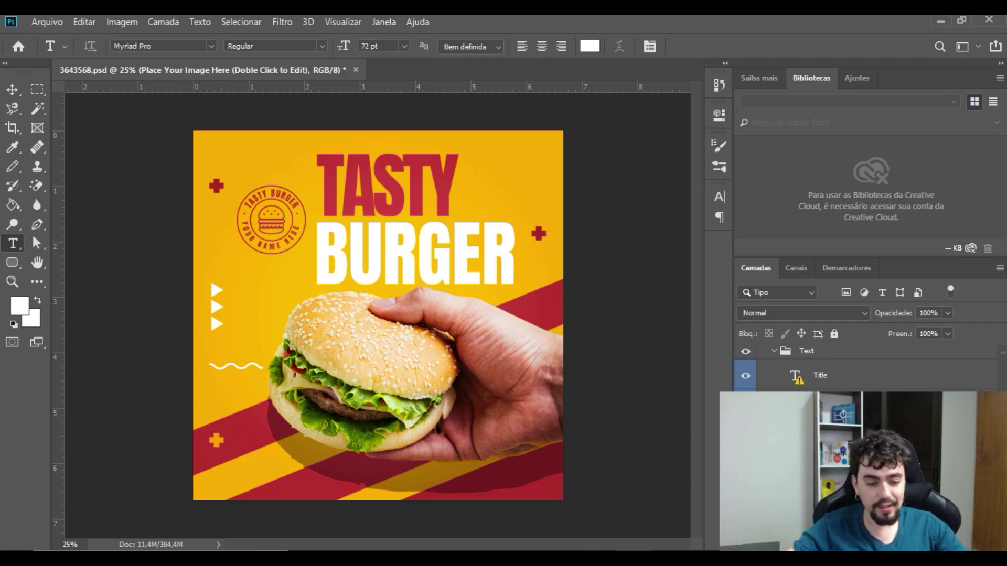
Step: Select the vector smart object in the Logo group and toggle its visibility off and on
scroll(865, 367, down, 1)
scroll(865, 367, up, 8)
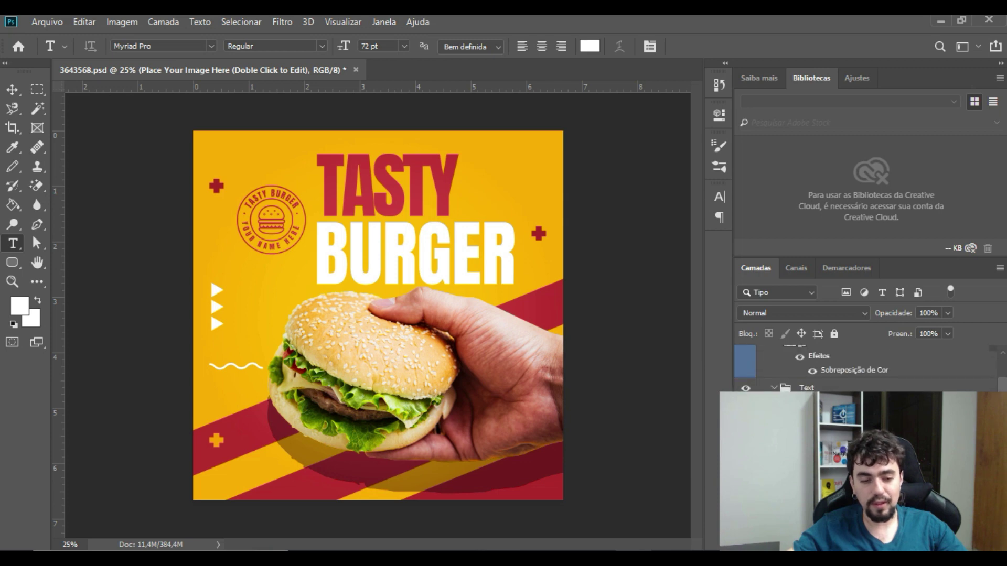
click(876, 427)
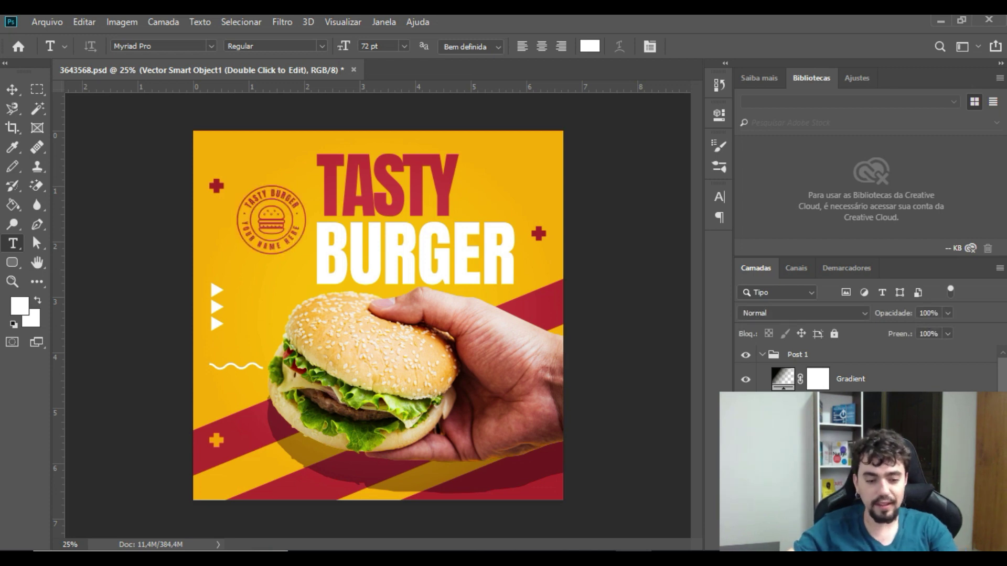
click(745, 428)
click(746, 428)
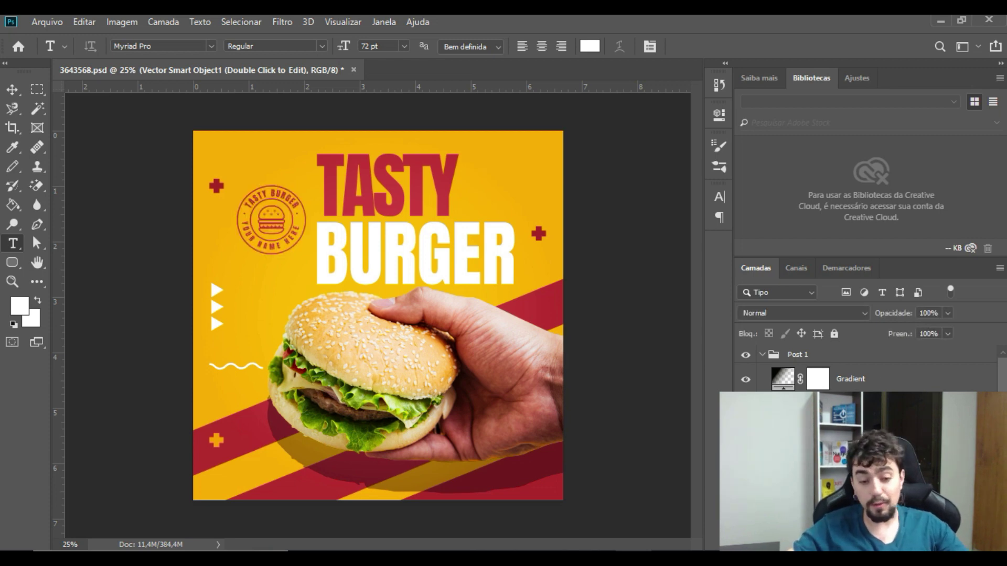
Step: Try to resize the round logo with Free Transform
key(ctrl+t)
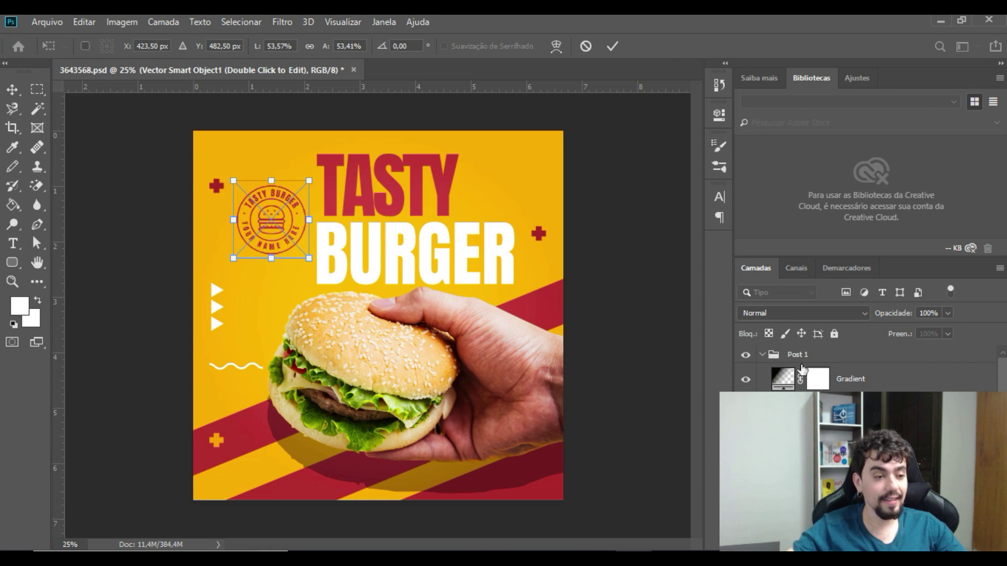
mouse_move(308, 179)
mouse_down()
mouse_move(383, 109)
mouse_move(326, 187)
mouse_up()
key(t)
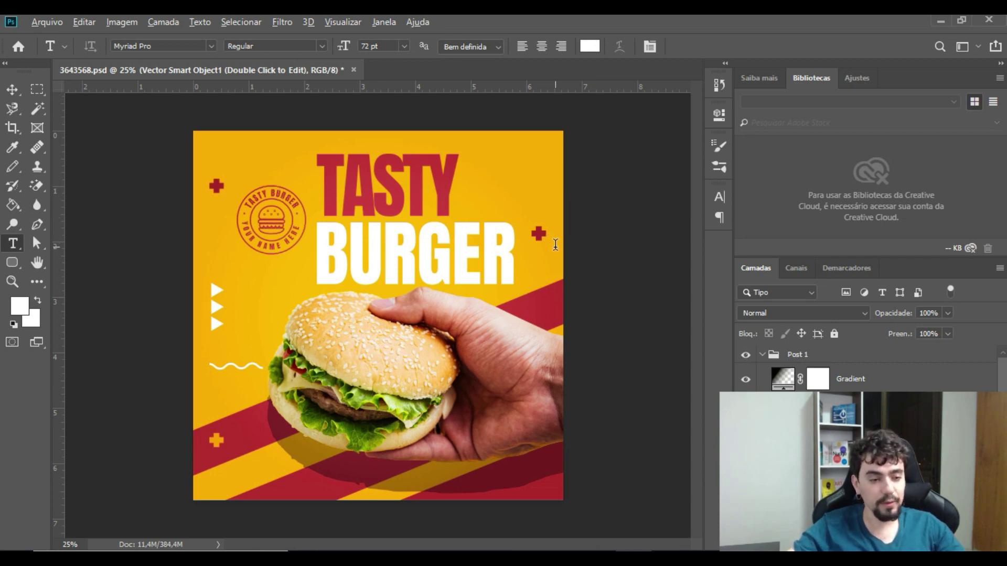
Step: Select the Title layer and try to apply Free Transform to it, keeping the existing pixel data for the missing Anton font
scroll(555, 244, up, 5)
scroll(554, 244, down, 1)
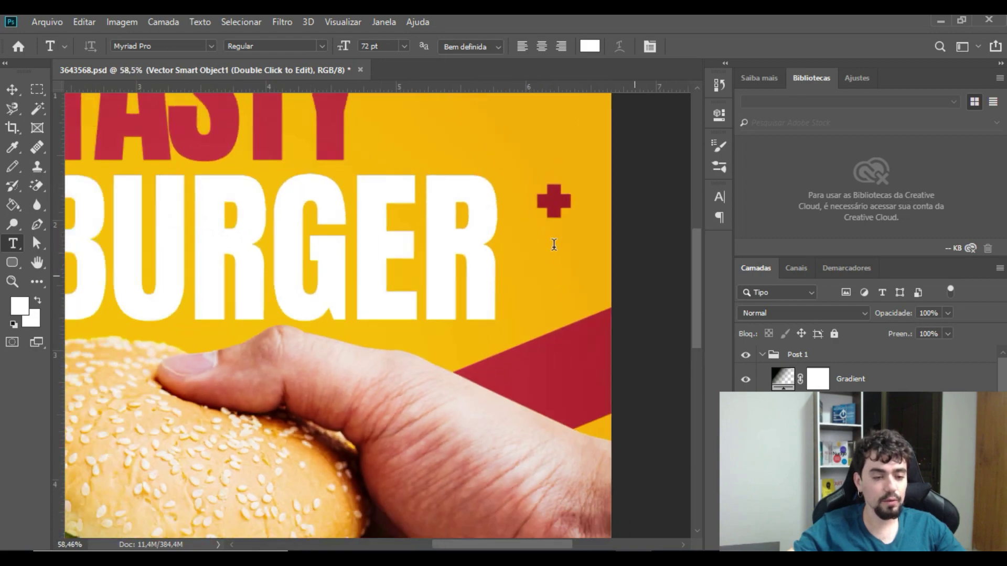
scroll(554, 244, down, 5)
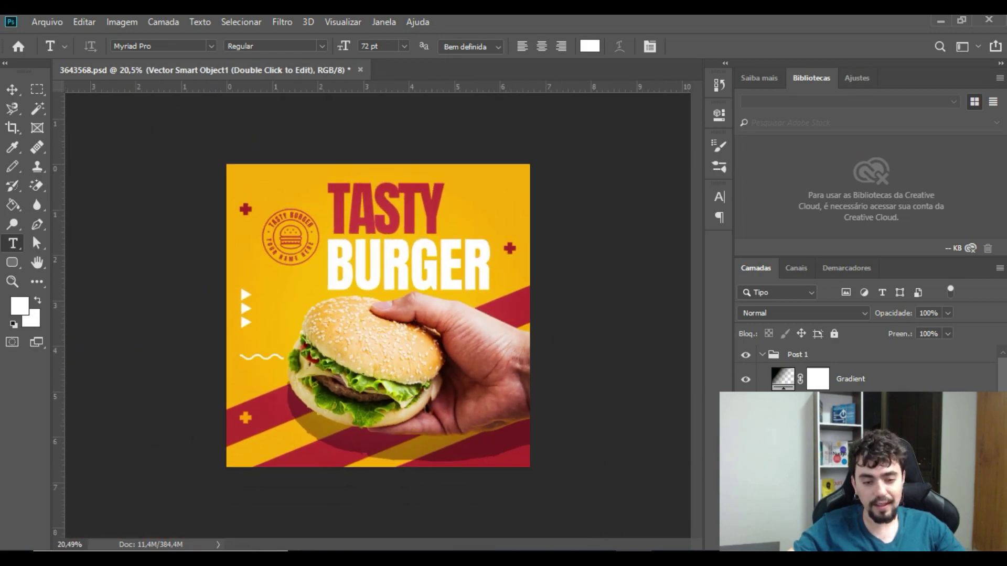
scroll(865, 370, down, 1)
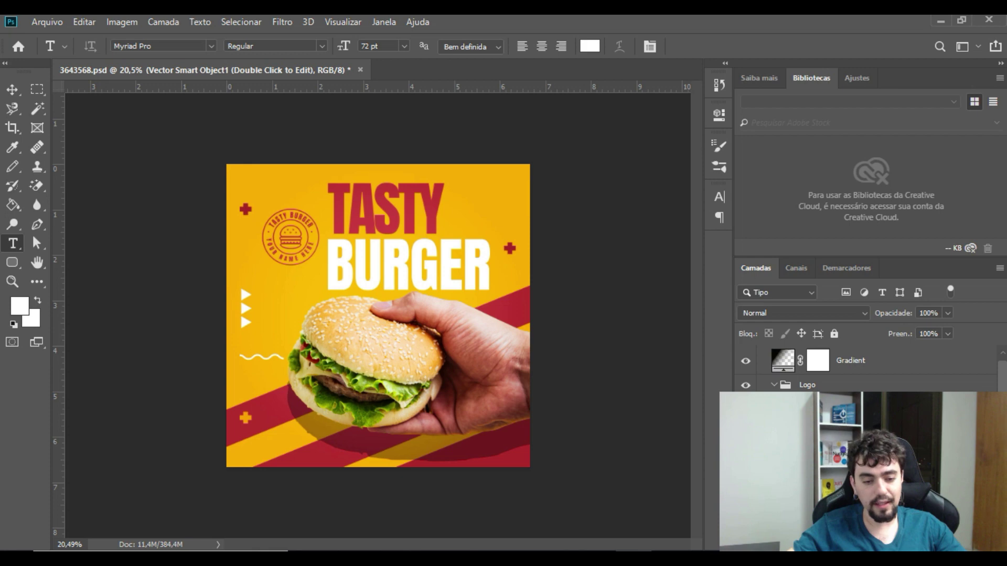
click(860, 475)
scroll(860, 475, down, 3)
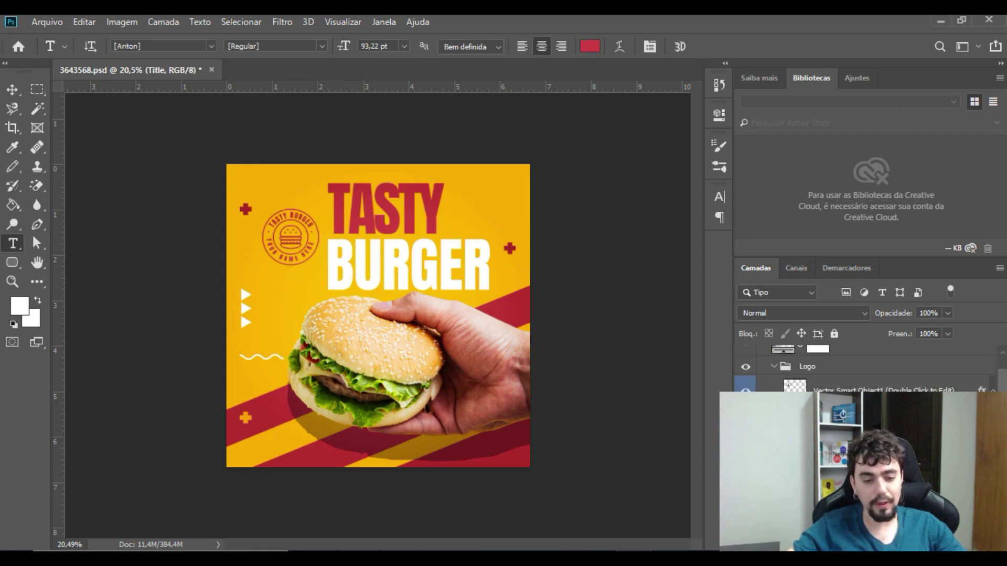
scroll(866, 370, down, 1)
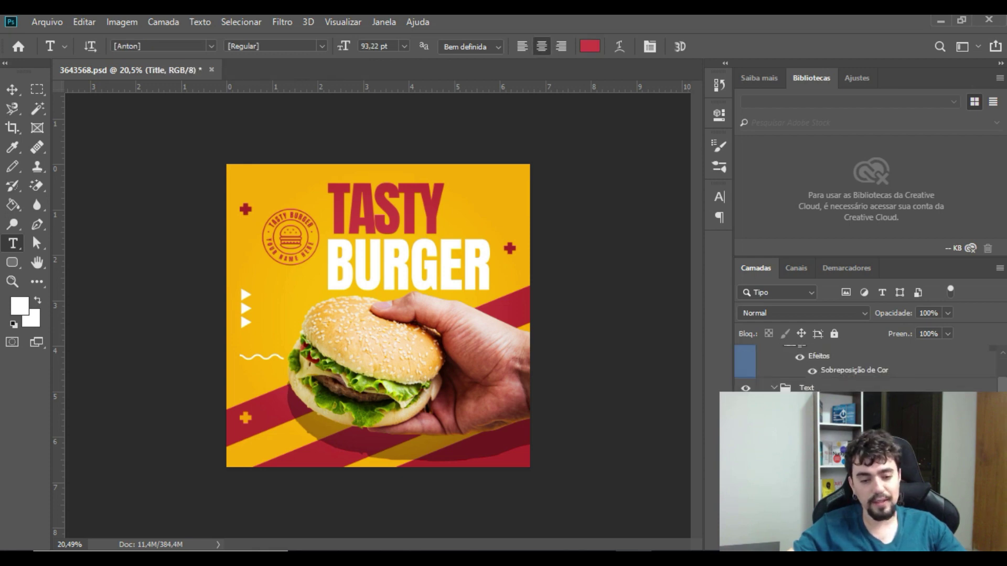
key(ctrl+t)
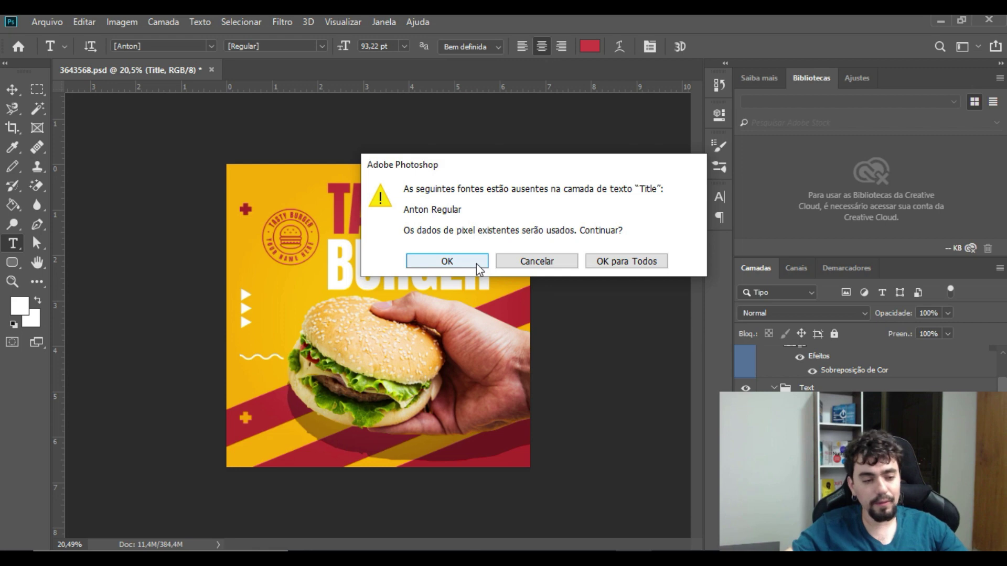
click(447, 261)
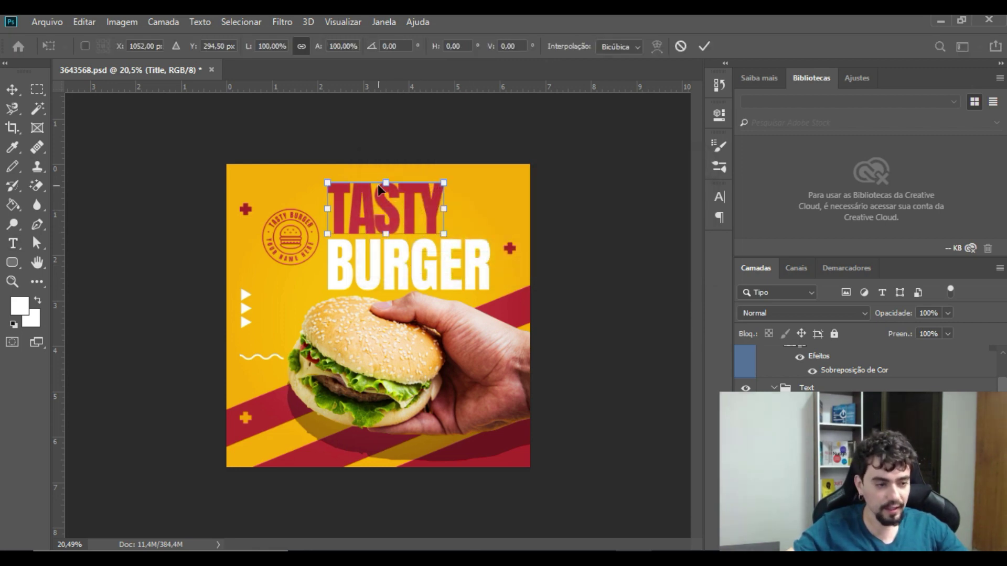
key(t)
Step: Open the "TASTY" title for text editing, accept substitution of the missing font, and select the whole word
click(394, 208)
click(475, 258)
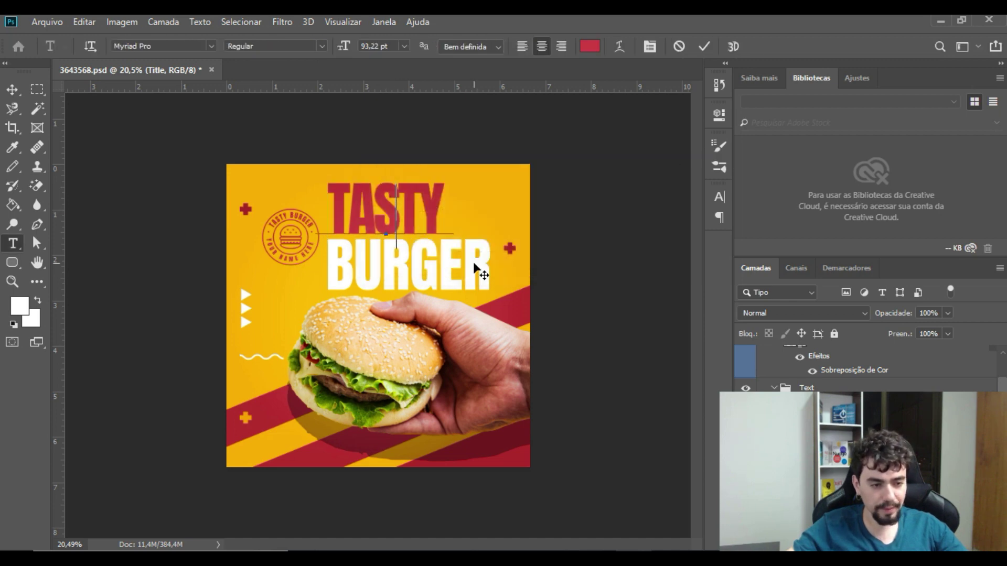
click(416, 208)
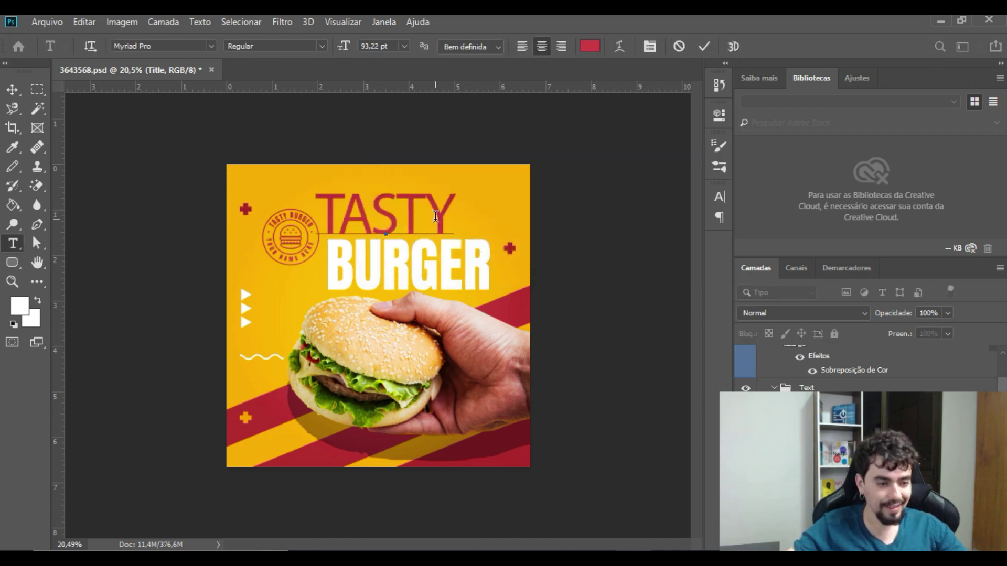
drag(455, 209, 273, 187)
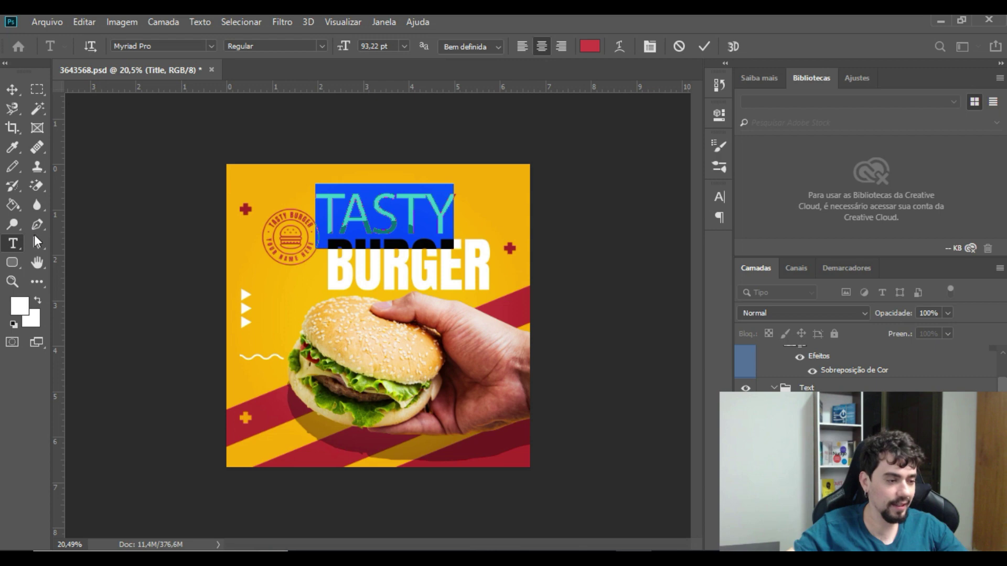
Step: Set the font of the selected "TASTY" text to Rockwell Extra Bold and commit the edit
click(211, 46)
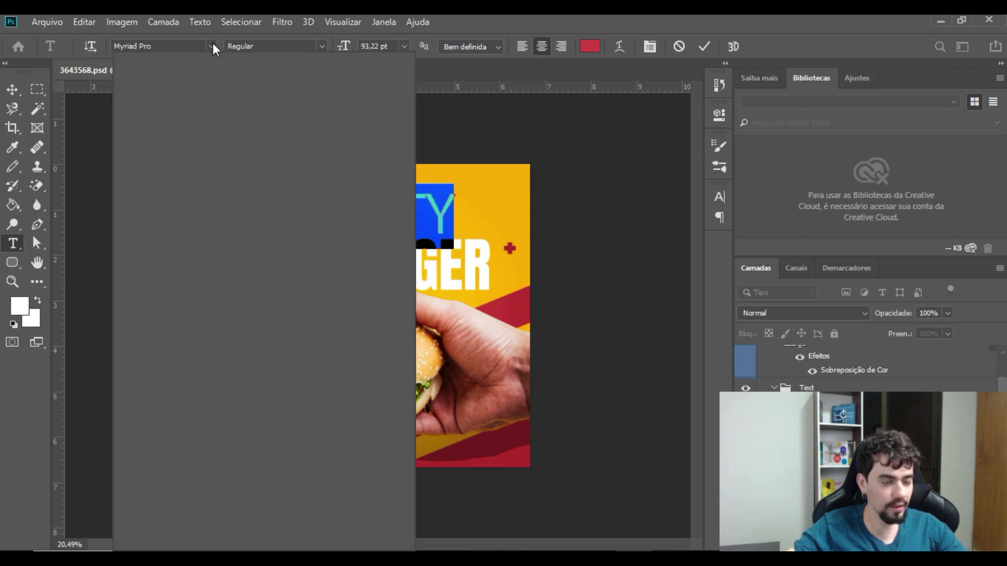
scroll(217, 335, down, 1)
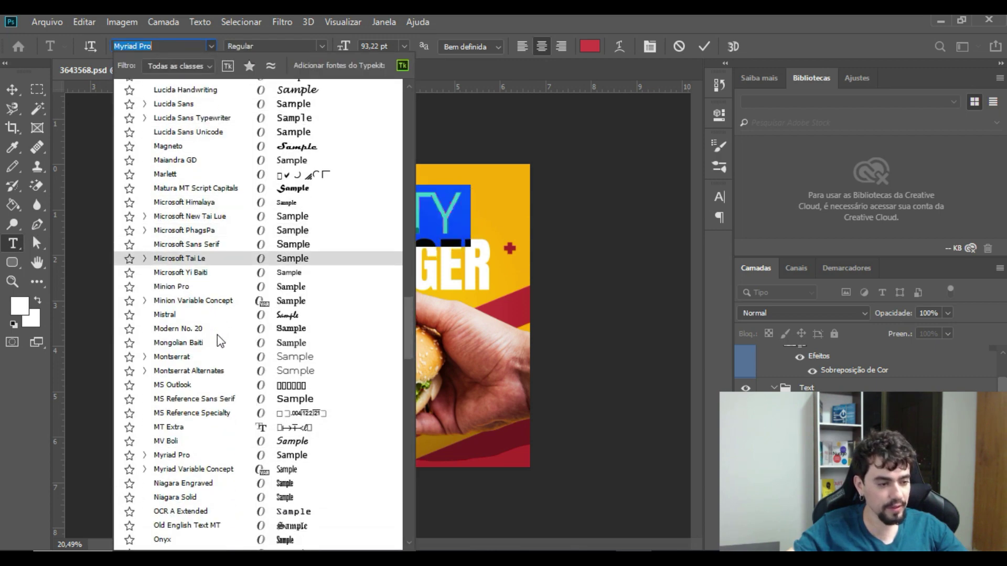
scroll(189, 403, down, 3)
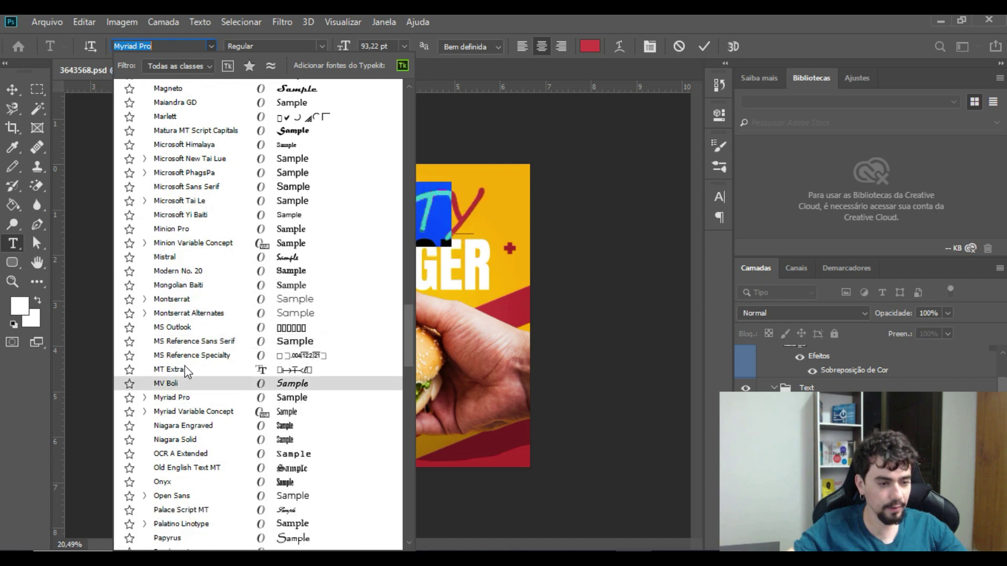
scroll(194, 388, down, 5)
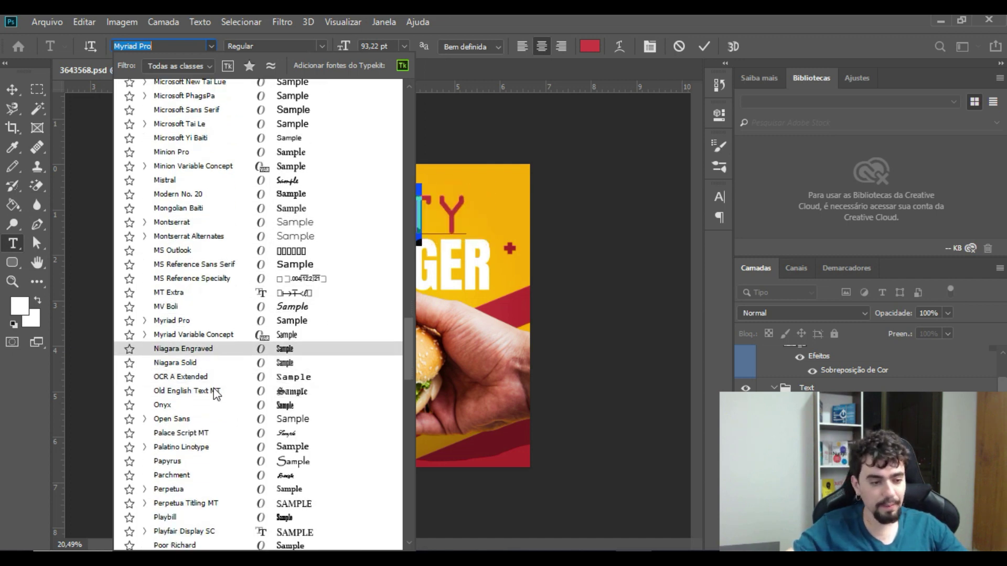
scroll(196, 380, down, 5)
scroll(186, 398, down, 3)
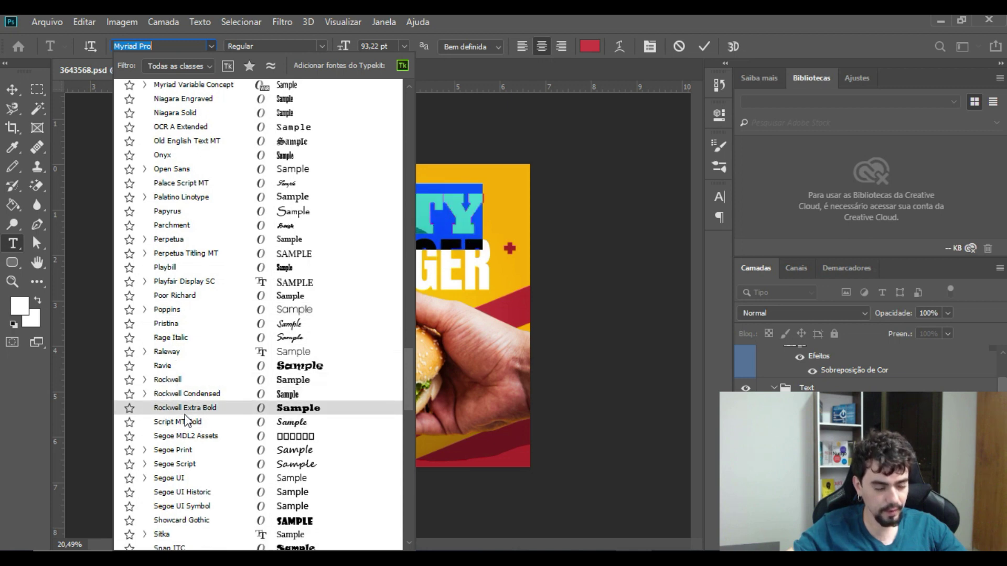
click(184, 411)
click(611, 367)
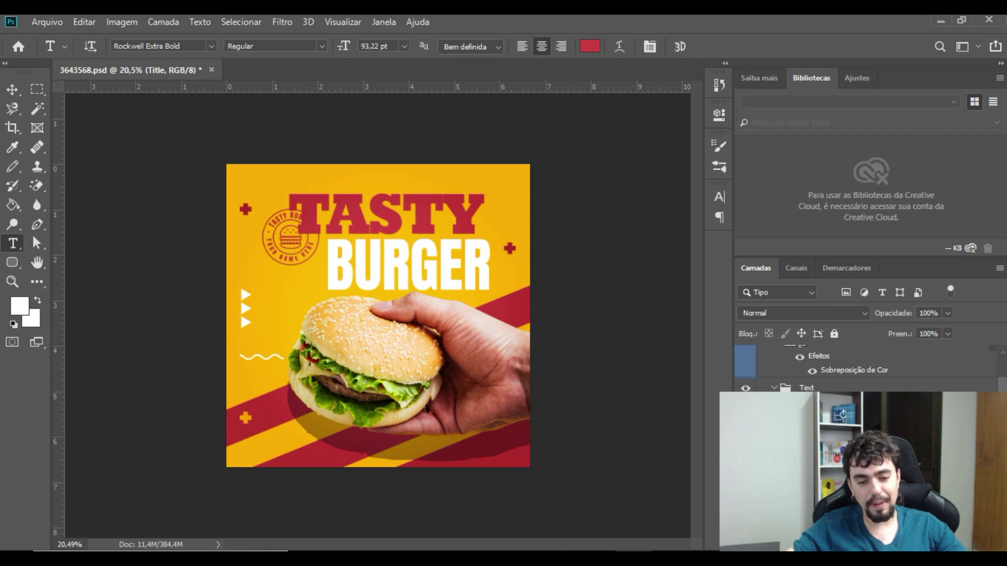
Step: Scale the "TASTY" title down to about 77.67 pt and move it directly above "BURGER", clear of the logo
click(818, 392)
click(826, 406)
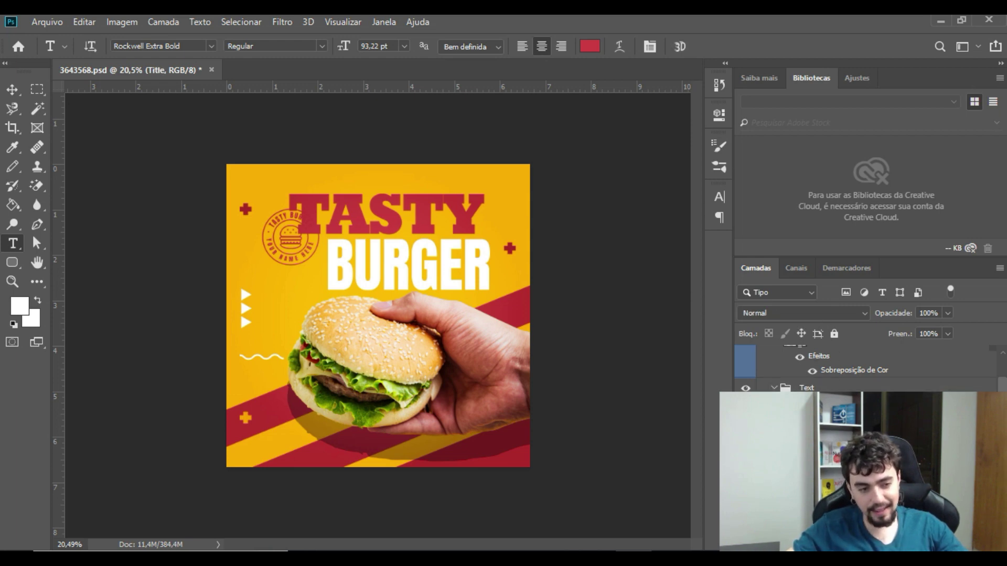
key(ctrl+t)
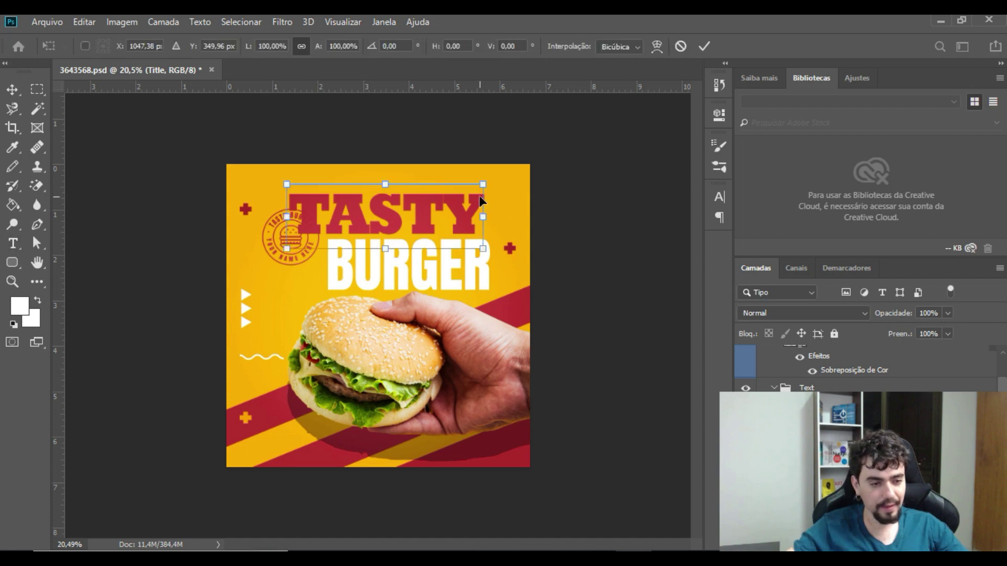
drag(483, 184, 451, 195)
drag(378, 236, 418, 223)
key(Return)
key(t)
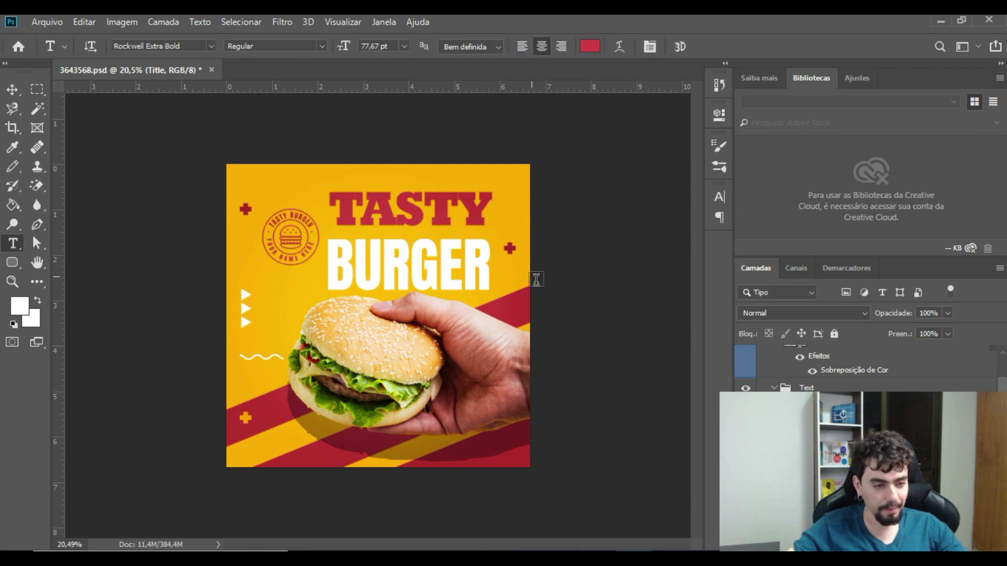
Step: Open the "BURGER" subtitle for editing, accept the font substitution, and try to set its font to Rockwell Regular
click(430, 266)
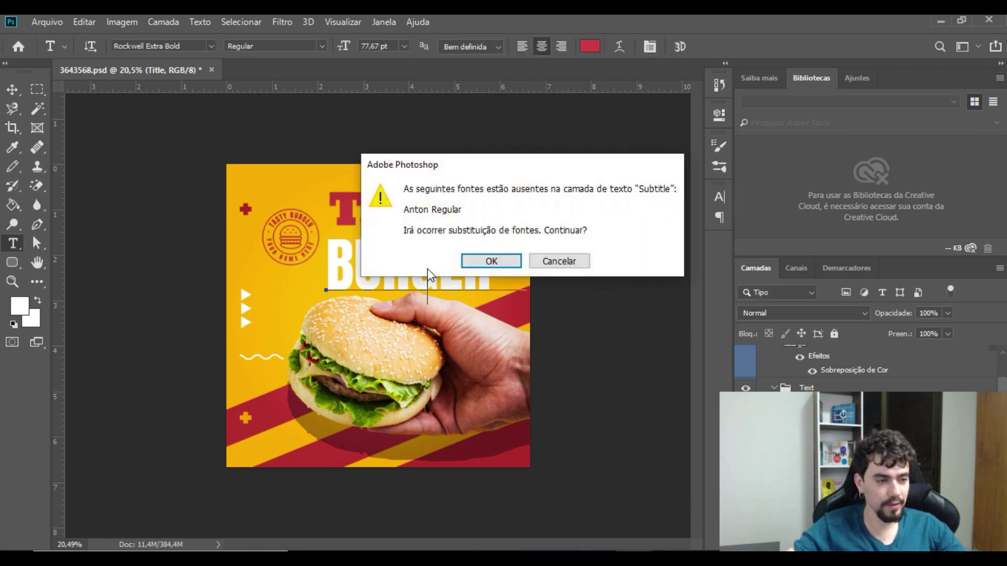
click(477, 262)
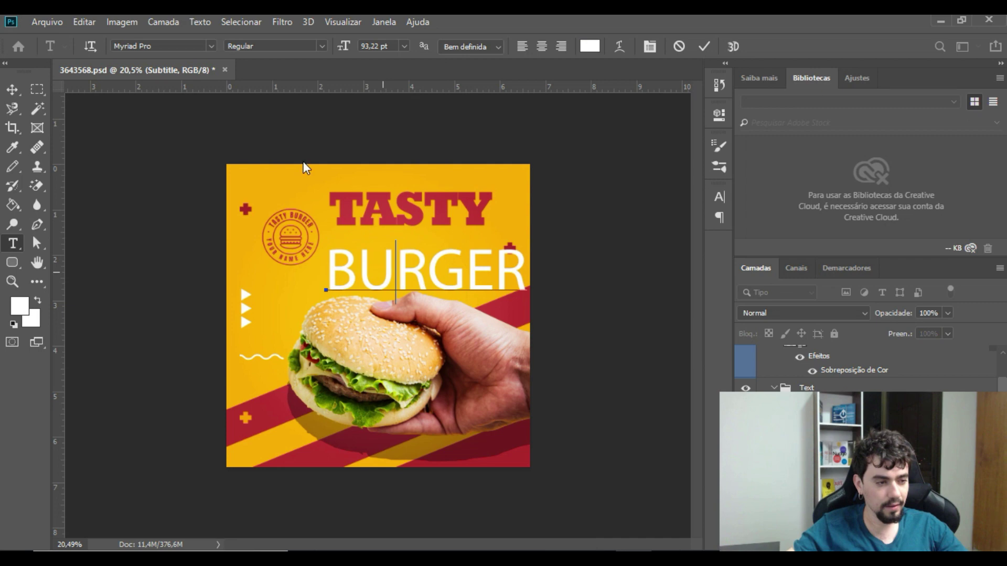
click(208, 45)
text(r)
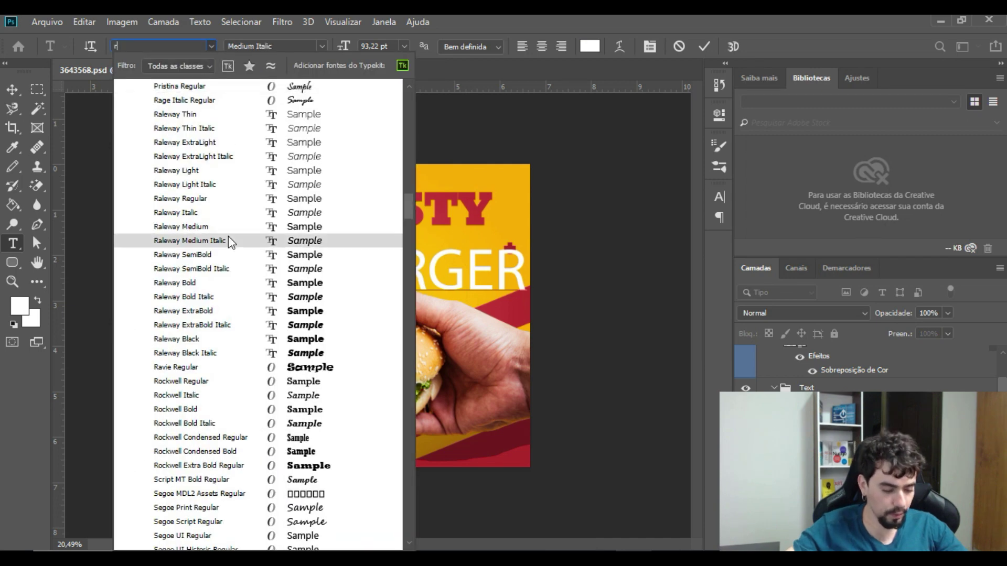
text(ock)
key(Down)
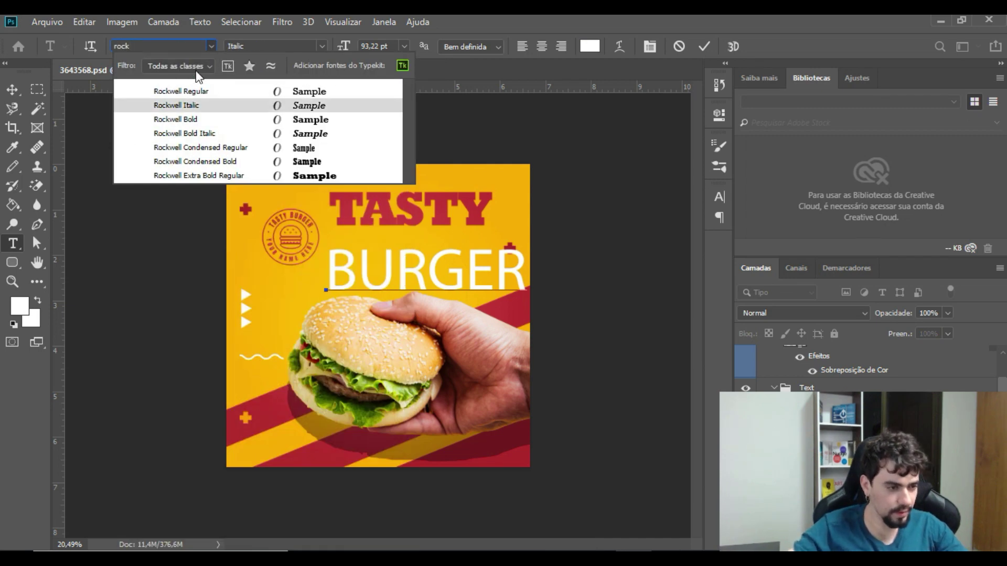
click(216, 95)
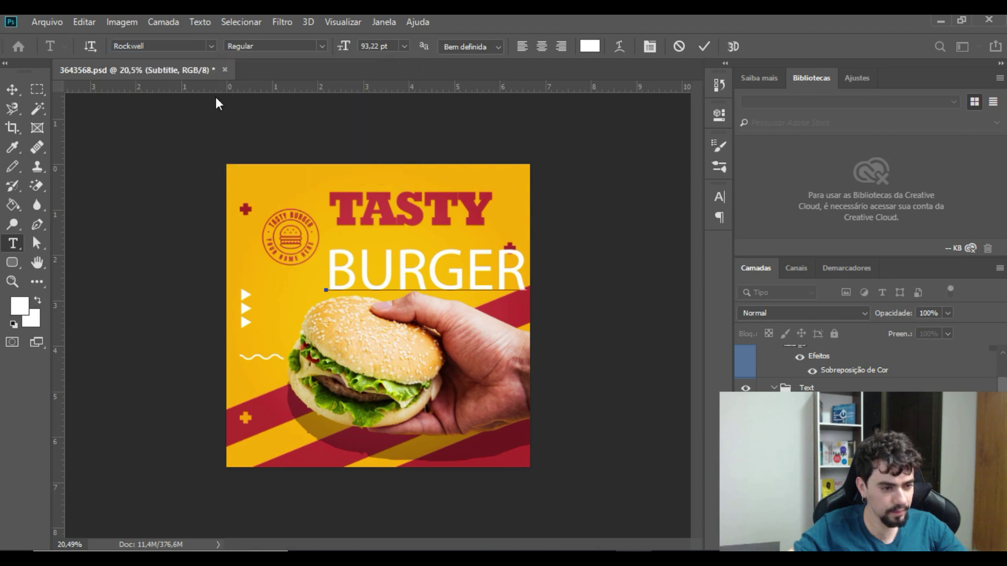
Step: Select the whole word "BURGER" and set its font to Rockwell Bold
double_click(391, 254)
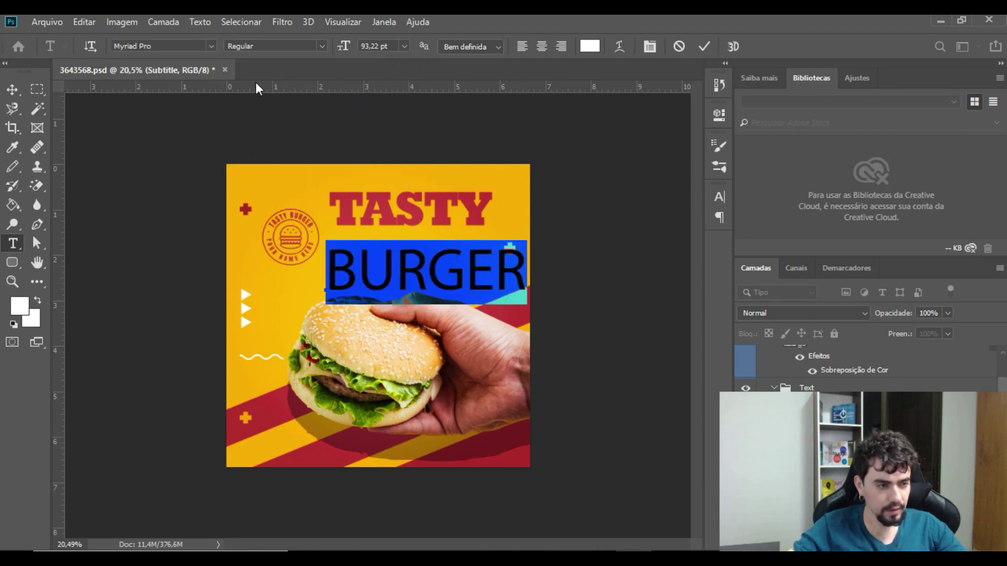
click(213, 47)
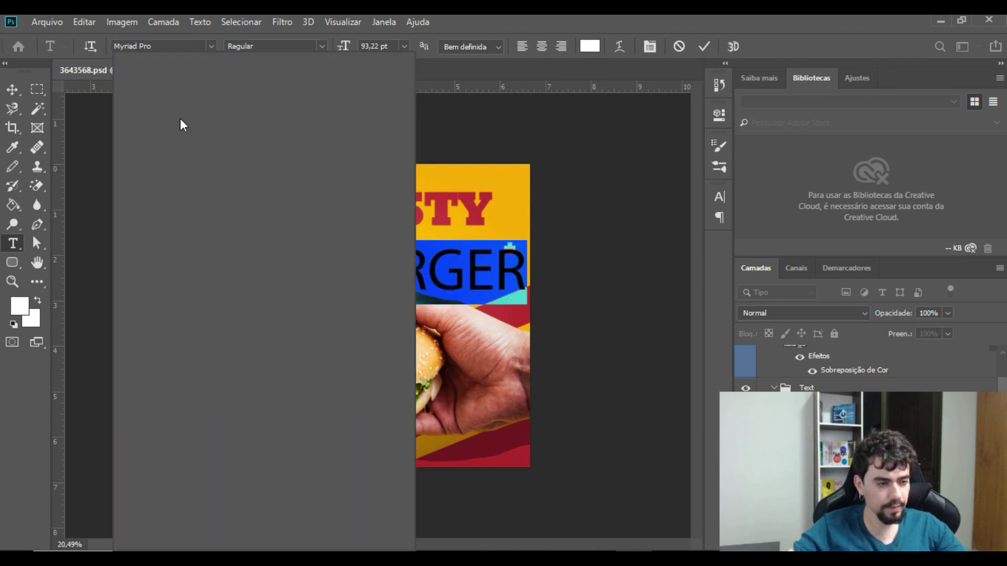
double_click(173, 45)
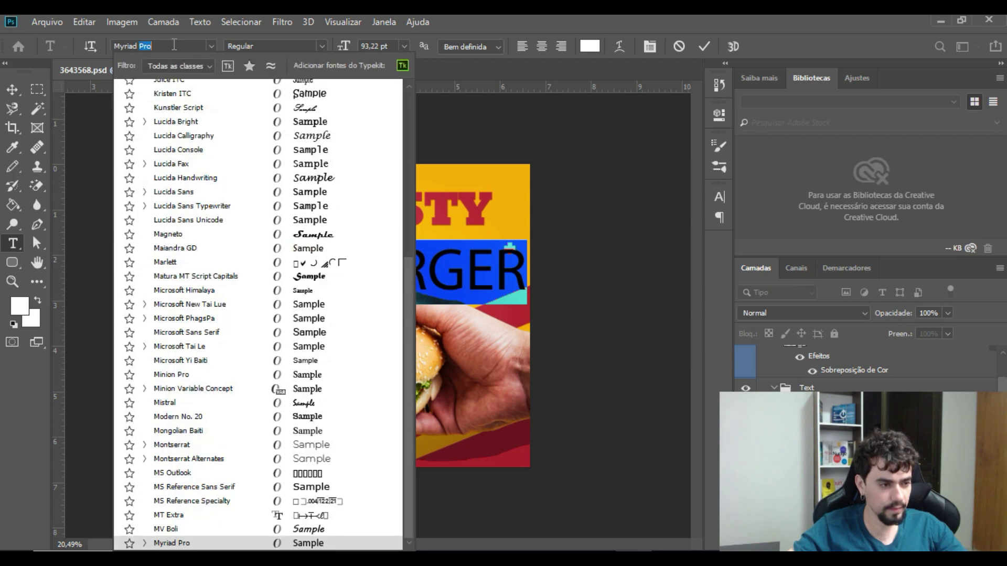
text(r)
key(ctrl+a)
text(rock)
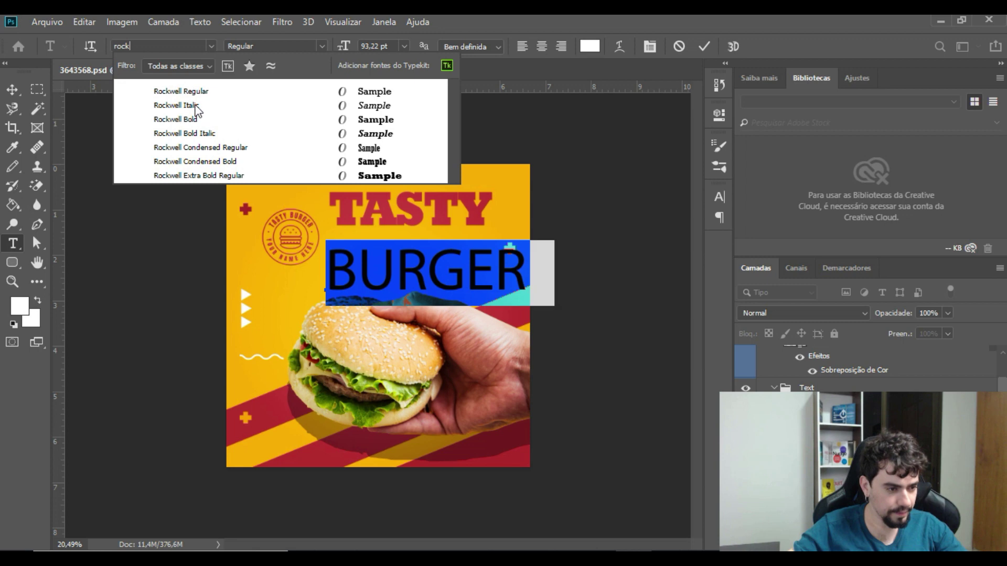
click(200, 125)
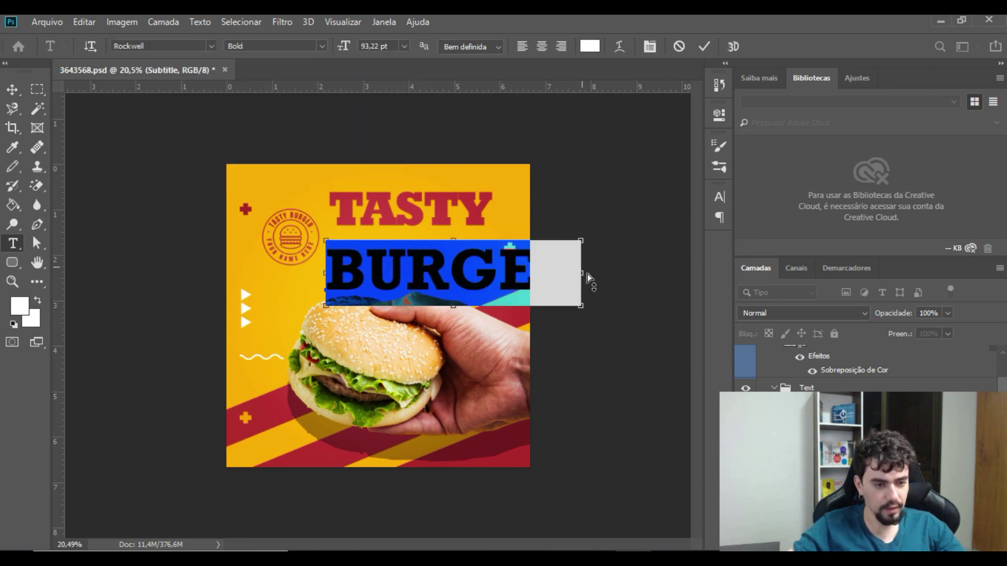
Step: Scale the "BURGER" subtitle to about 65.37% and place it directly beneath the "TASTY" title
click(807, 417)
key(ctrl+t)
key(Escape)
click(808, 438)
key(ctrl+t)
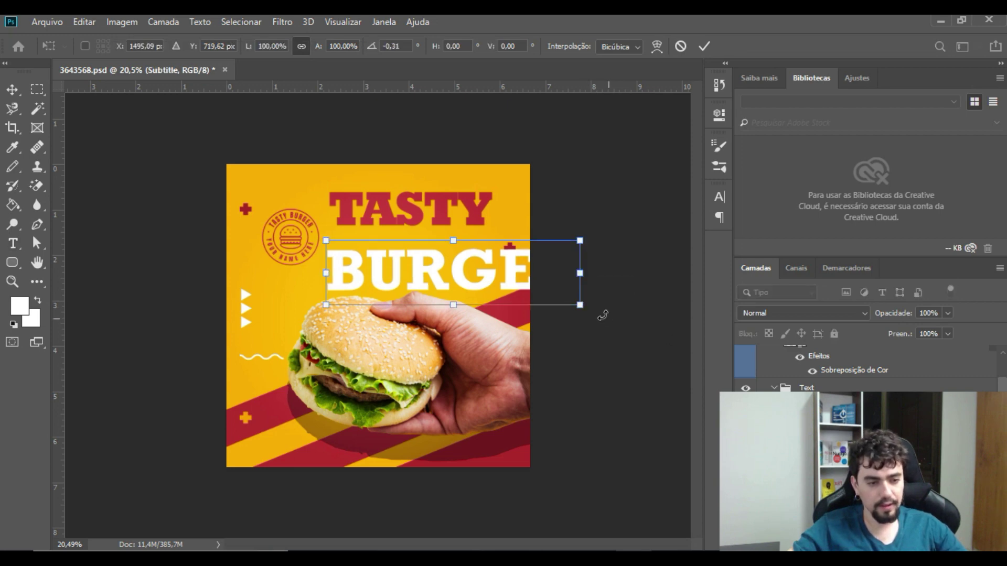
drag(579, 305, 491, 269)
drag(379, 244, 387, 234)
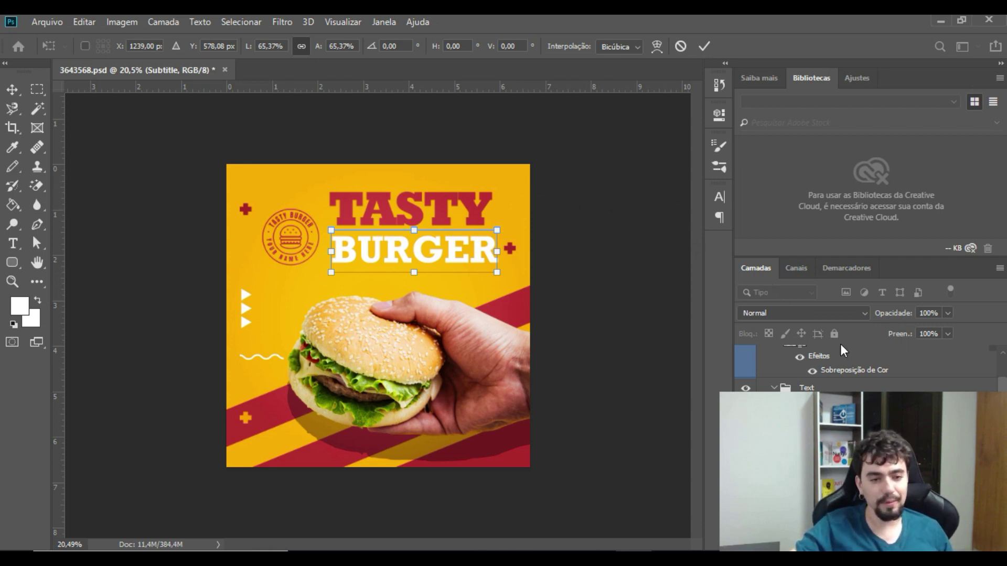
key(Return)
Step: Select the "TASTY" title text and recolour it black (000000)
key(t)
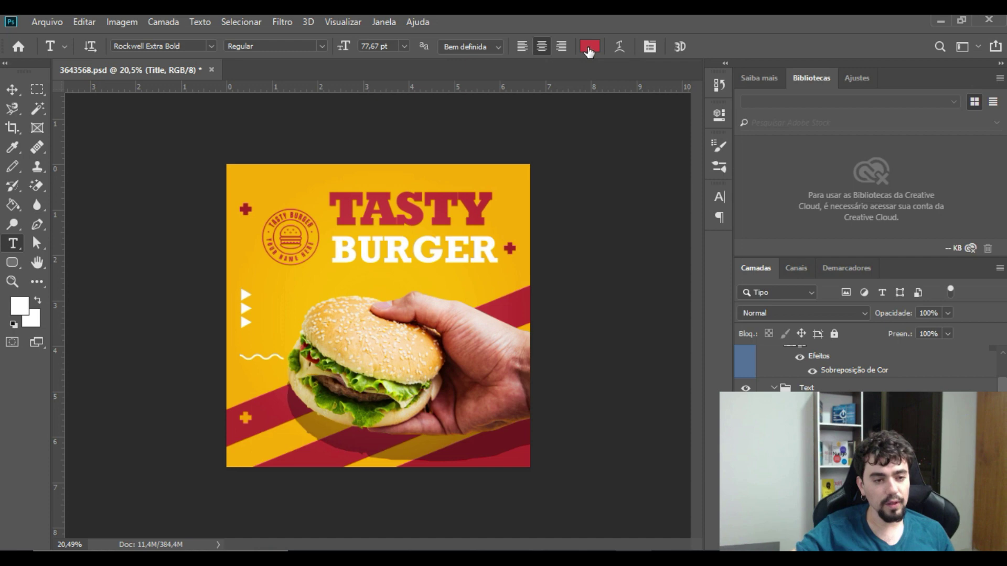
double_click(382, 208)
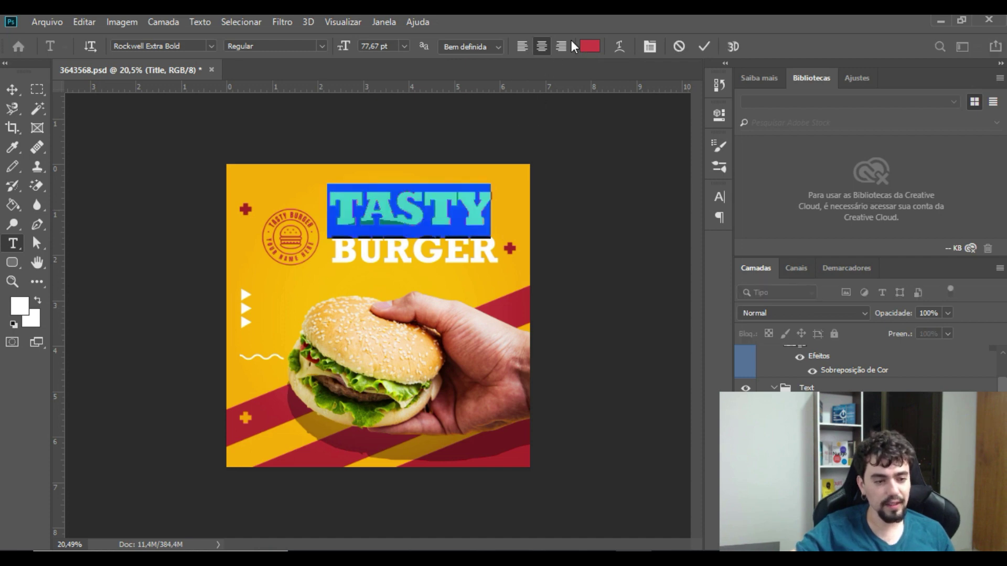
click(589, 46)
text(ff000a)
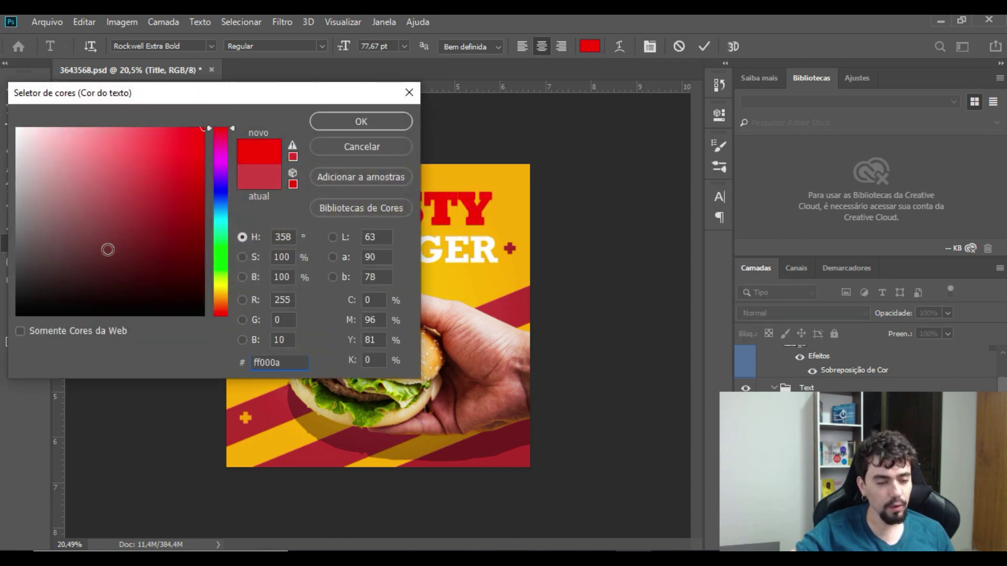
text(ffffff)
mouse_move(50, 212)
mouse_down()
mouse_move(173, 251)
mouse_move(198, 315)
mouse_up()
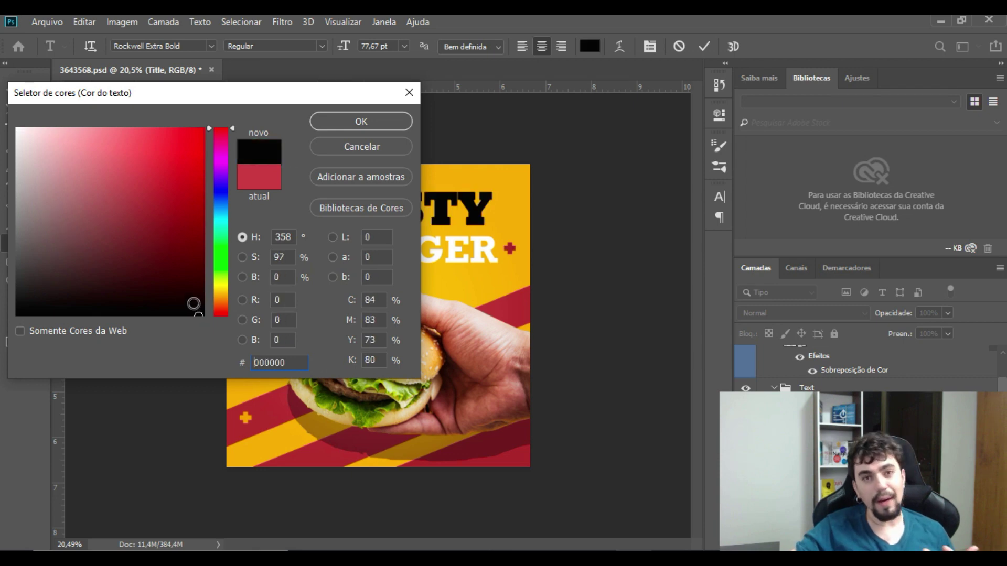
click(337, 119)
click(602, 193)
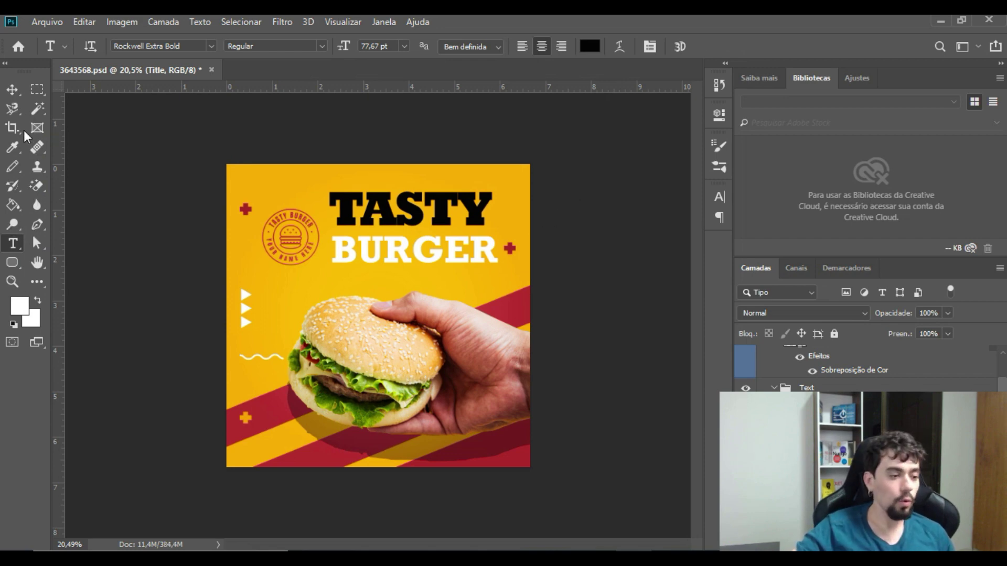
Step: Sample the dark red of the background stripes with the Eyedropper and apply it as the "TASTY" text colour
click(15, 150)
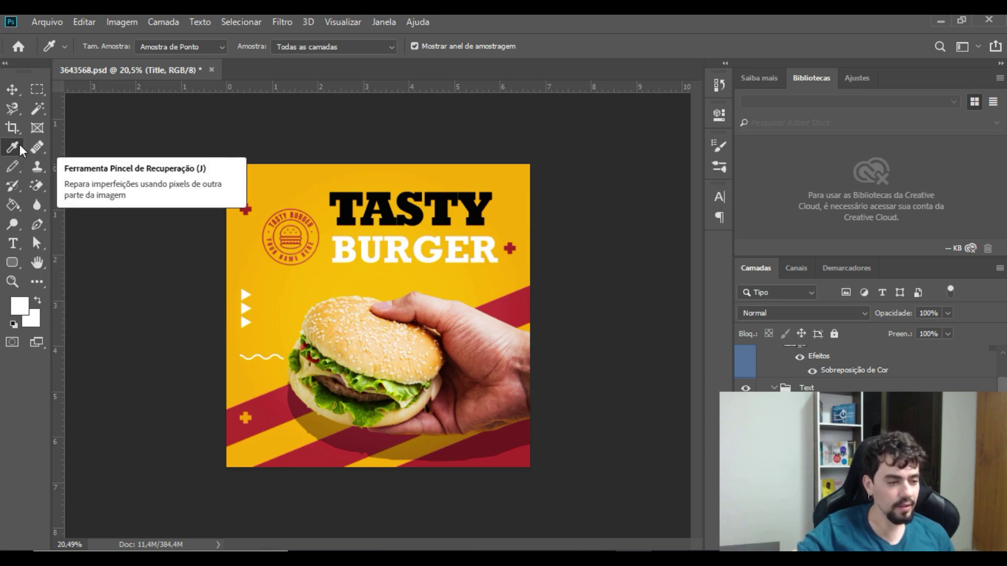
click(498, 463)
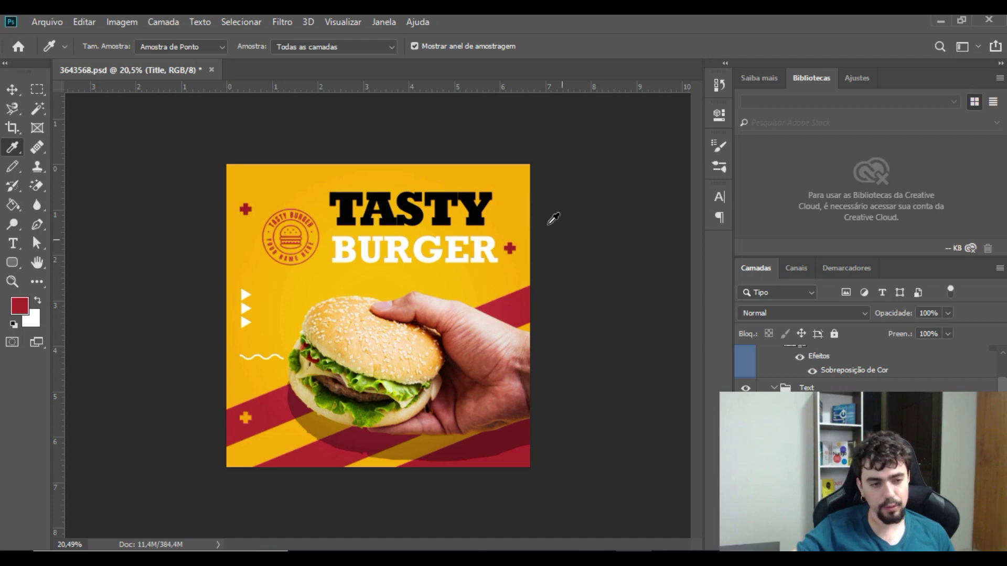
click(13, 244)
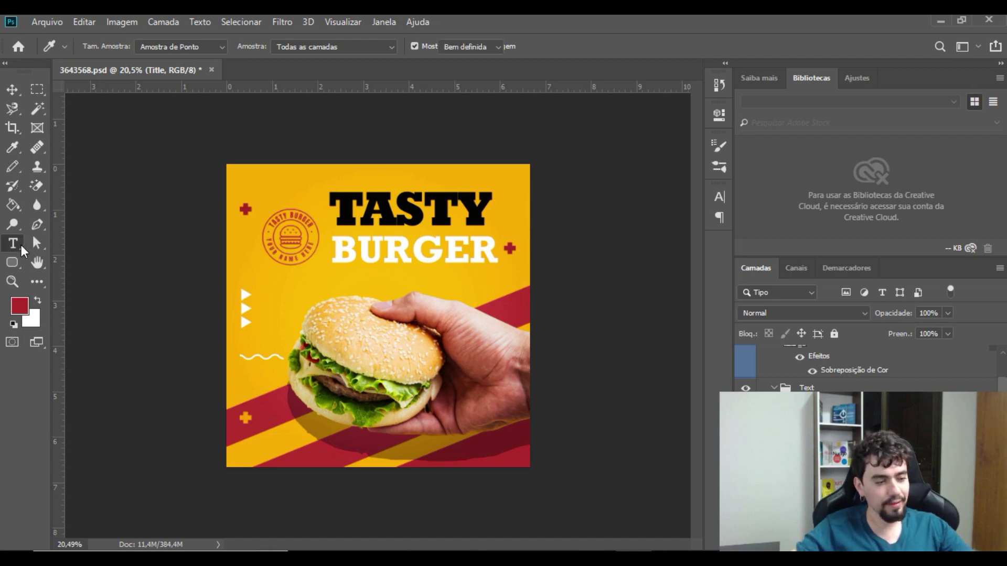
click(433, 198)
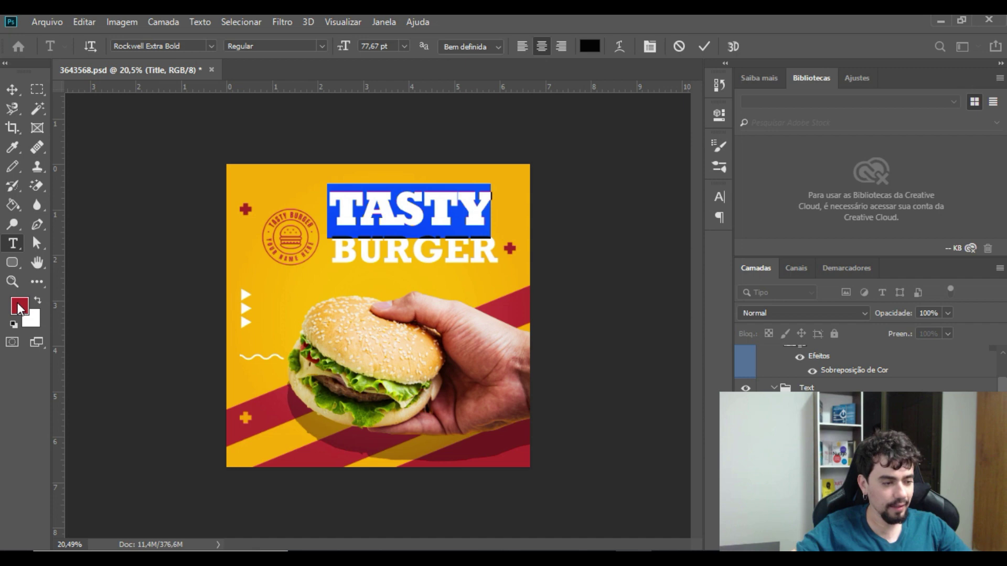
click(20, 308)
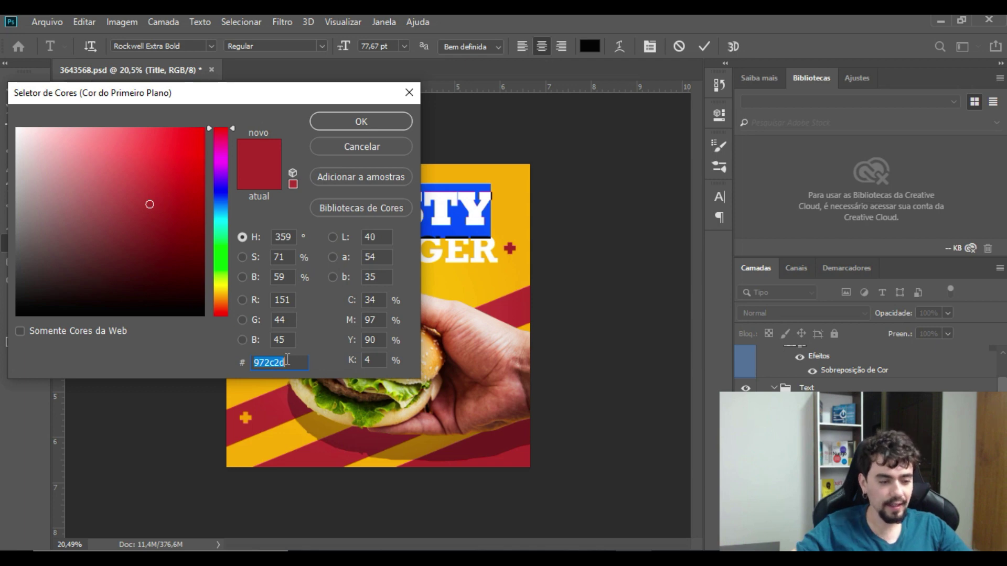
click(360, 122)
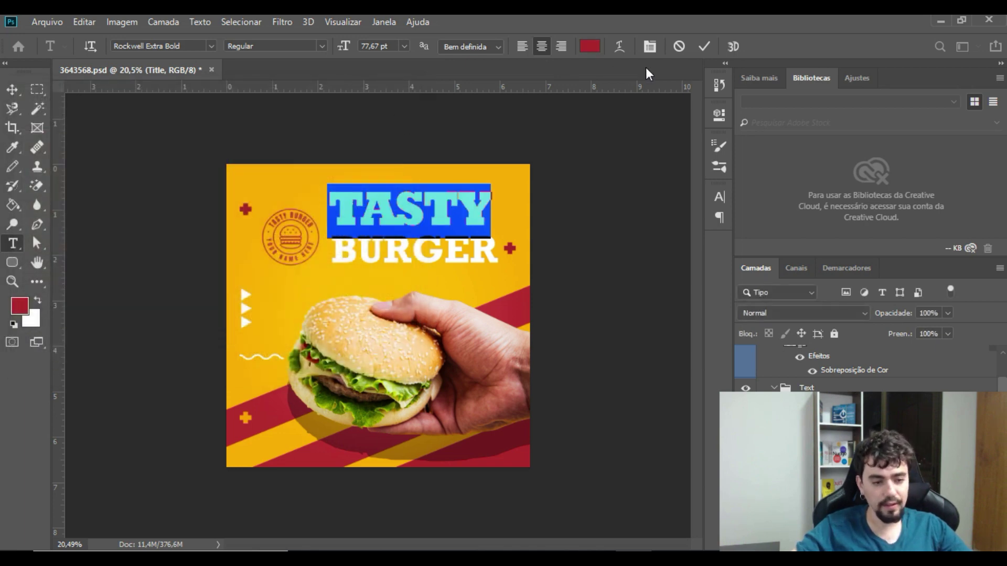
click(622, 346)
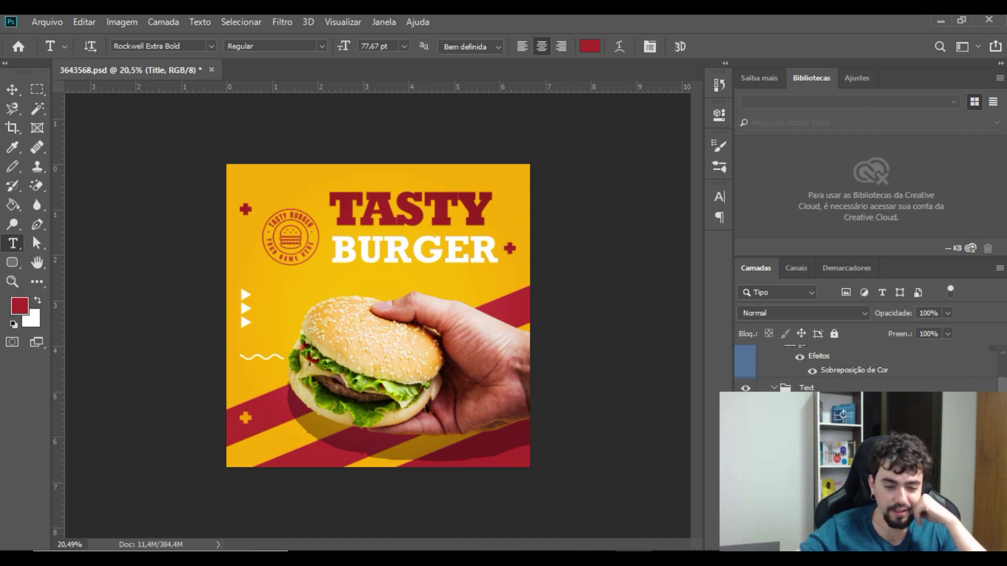
Step: Add a drop shadow (Sombra Projetada) to the "TASTY" title and set its blend mode to Dividir
click(463, 264)
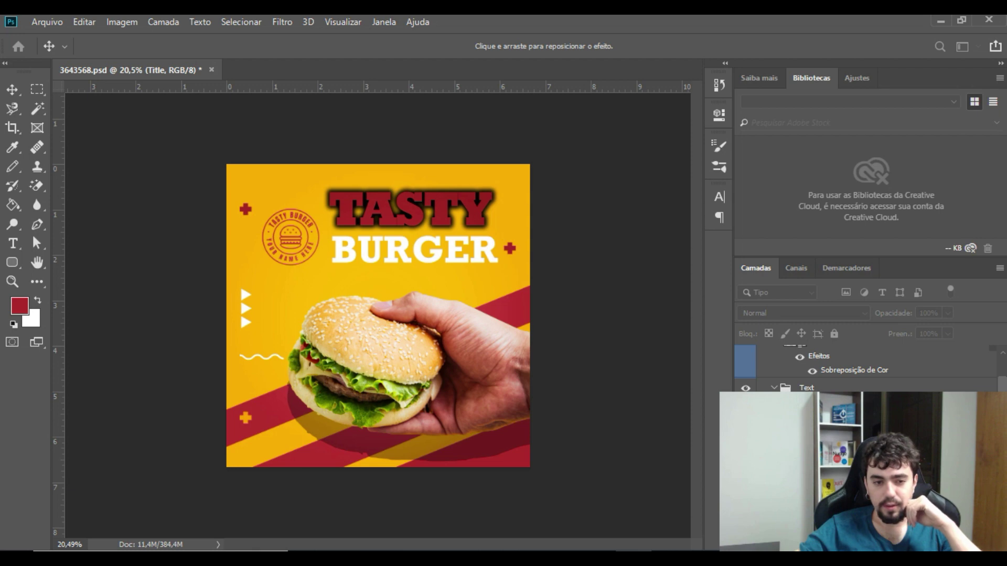
drag(1006, 49, 184, 100)
drag(510, 108, 895, 55)
click(855, 108)
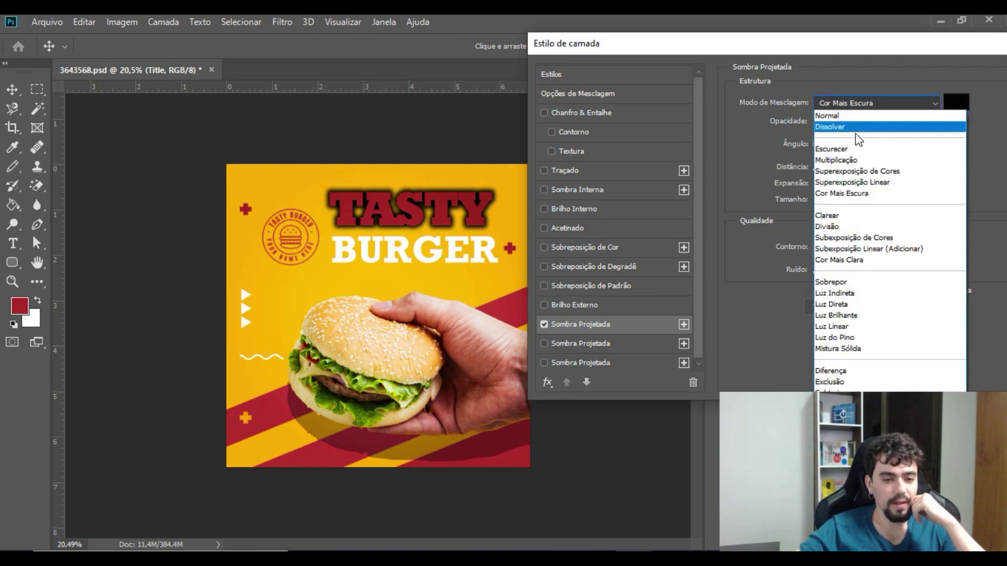
click(851, 166)
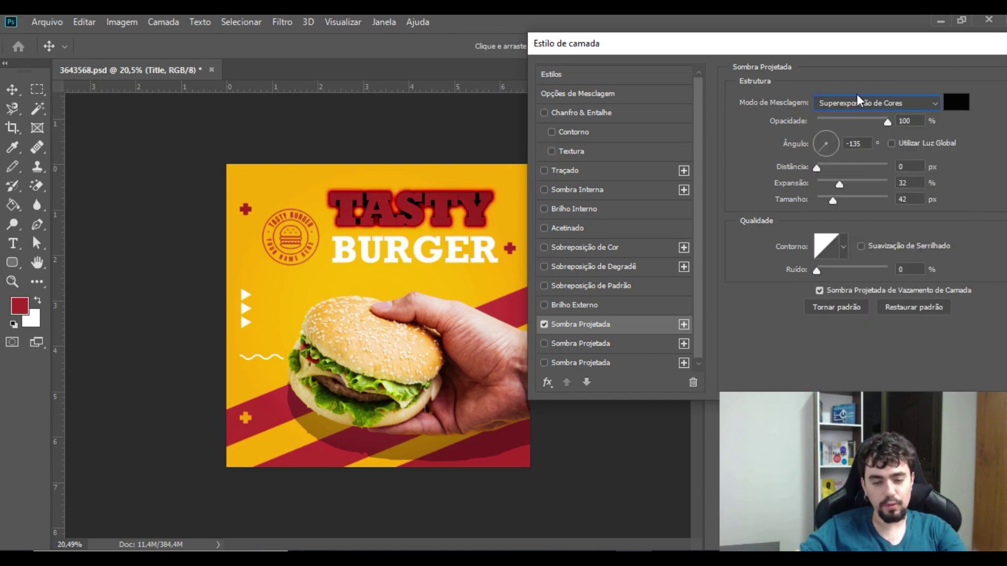
key(Down)
key(Down)
key(Down)
key(Down)
key(Down)
key(Down)
key(Down)
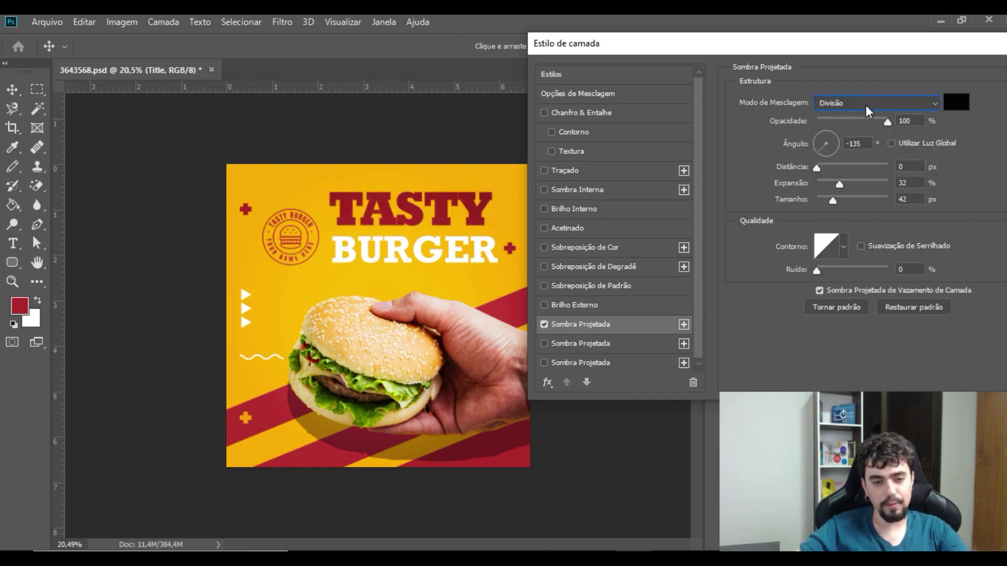
key(Down)
key(Down)
key(Down)
key(Down)
key(Down)
key(Down)
key(Down)
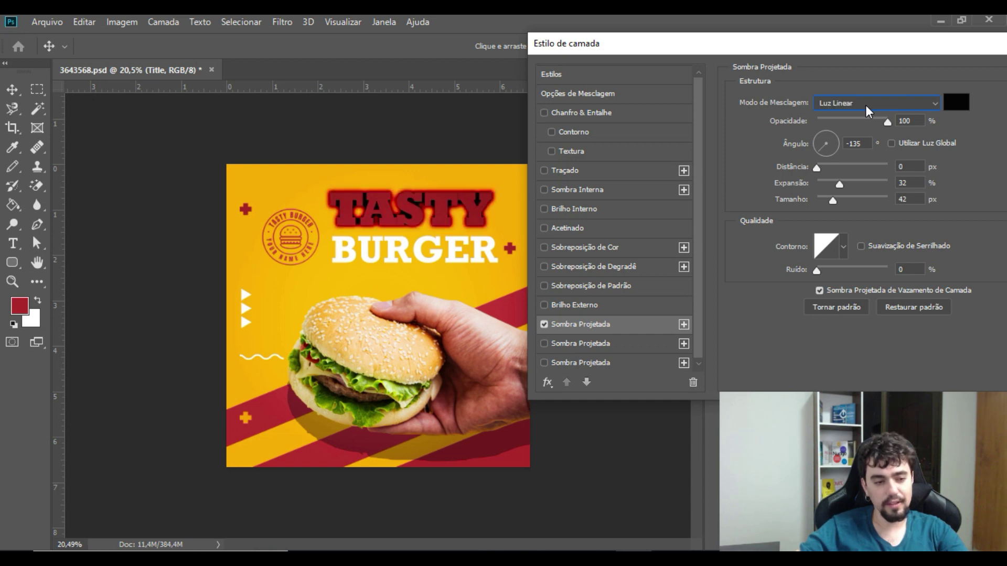
key(Down)
key(Down)
key(Down)
key(Down)
key(Up)
key(Up)
key(Down)
key(Down)
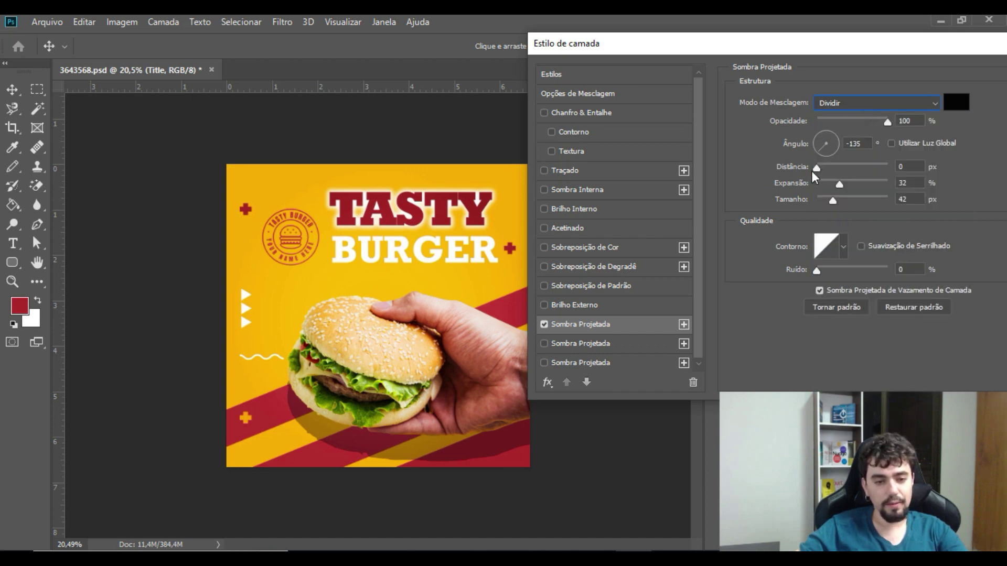
Step: Set the title's drop shadow spread to 34% and size to 43 px, and apply the layer style
click(901, 167)
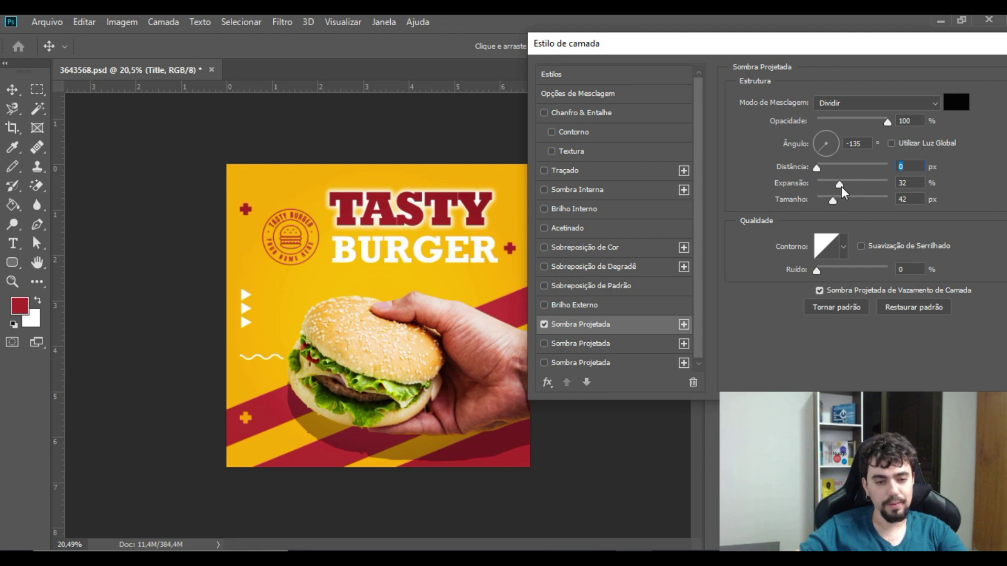
drag(840, 187, 834, 208)
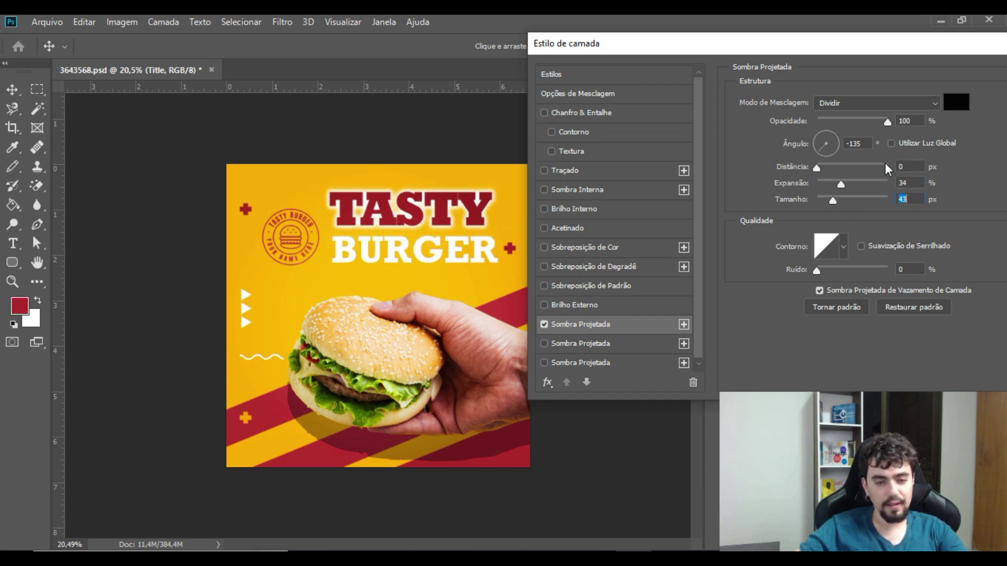
drag(831, 49, 597, 97)
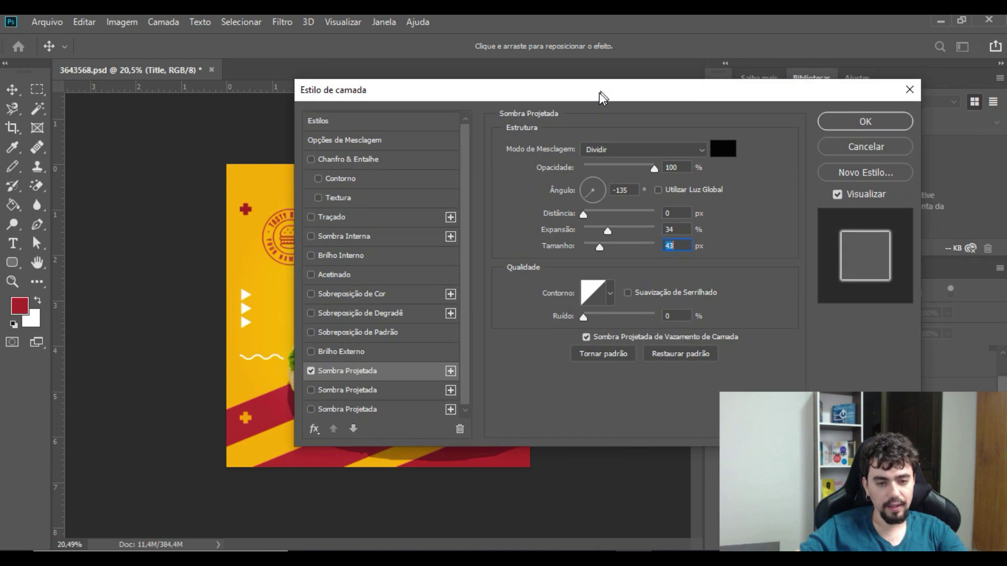
click(853, 124)
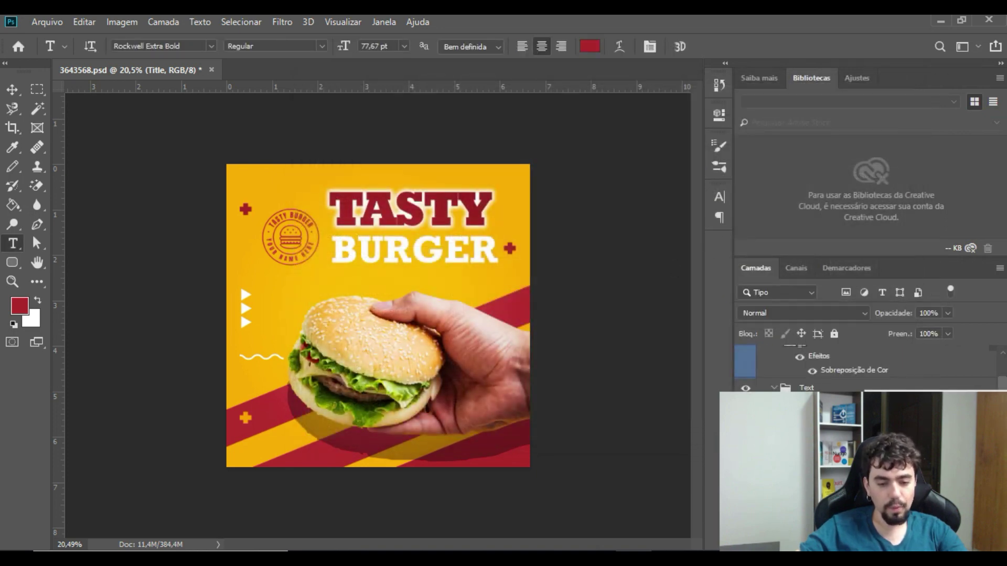
Step: Reopen the "TASTY" layer style and preview a second drop shadow, switching it on and off again
double_click(860, 438)
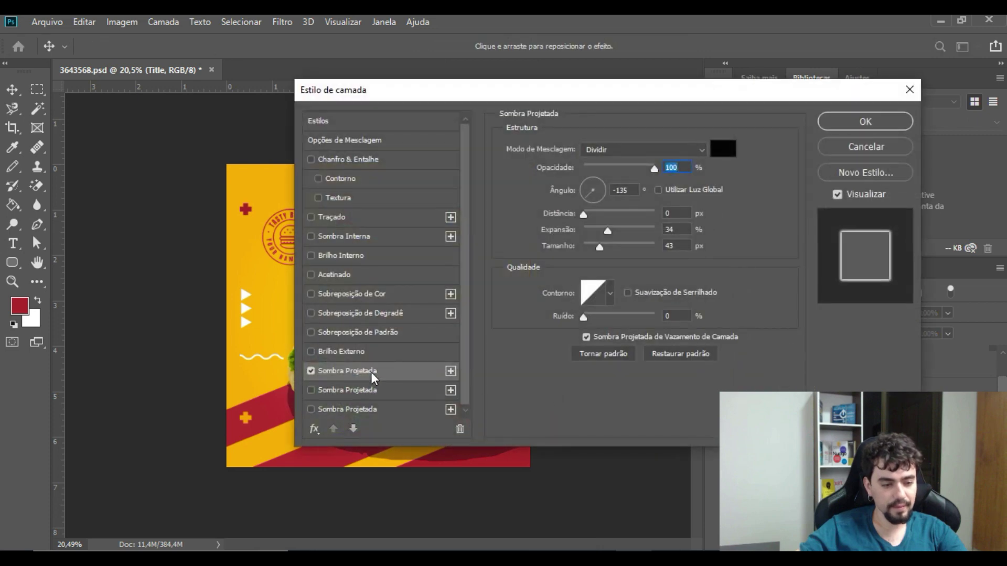
click(323, 394)
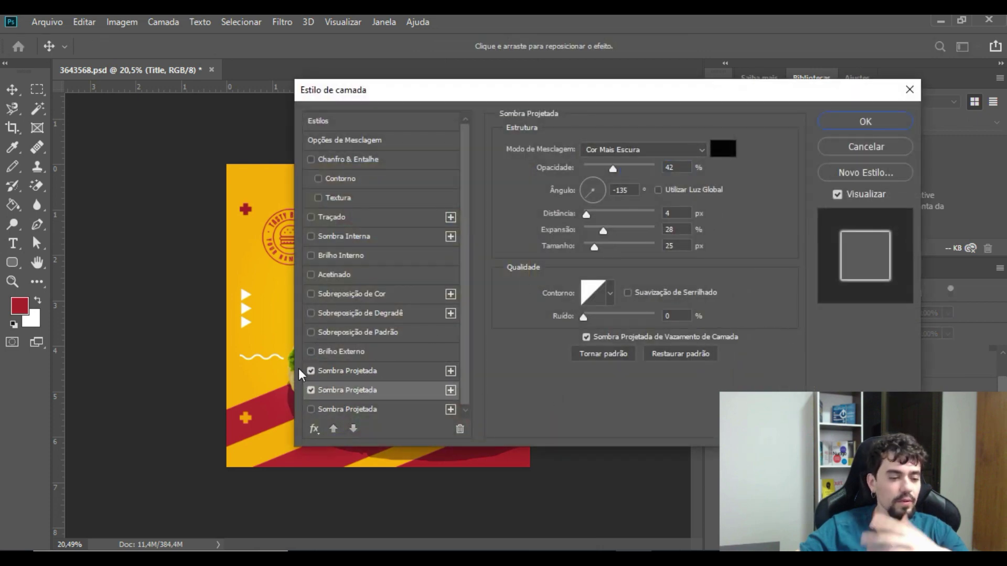
click(312, 391)
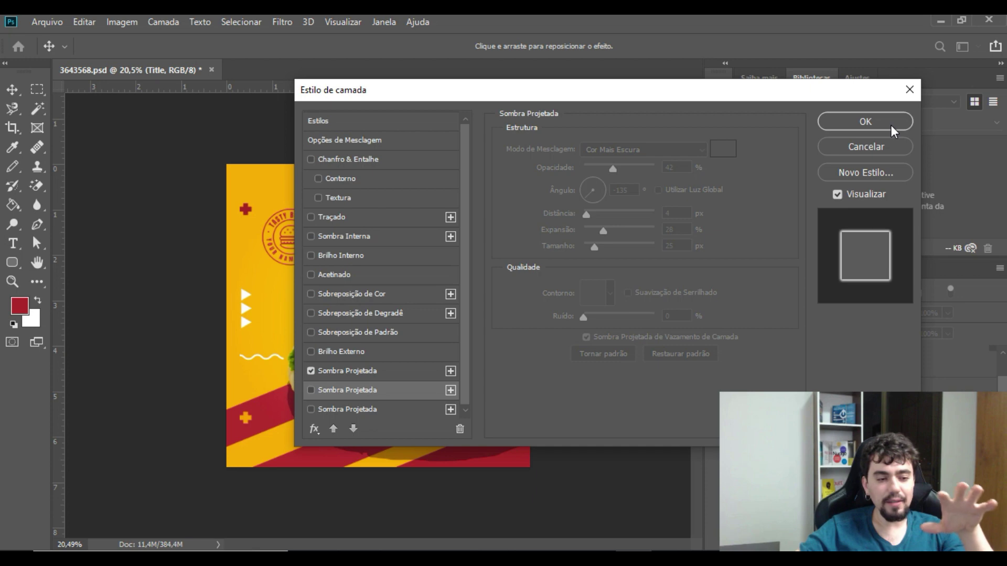
drag(818, 87, 992, 34)
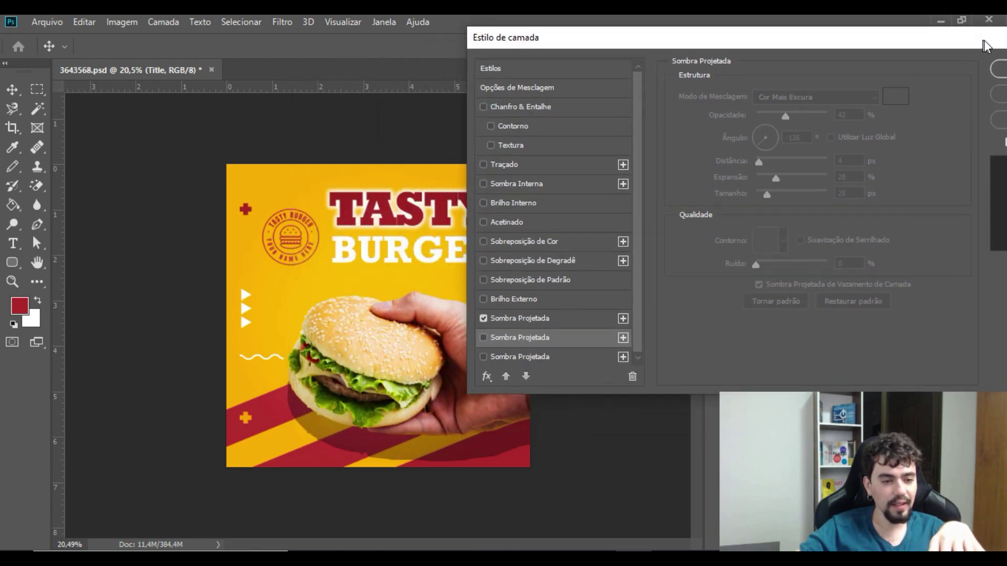
Step: Enable Sobreposição de Cor and Sobreposição de Degradê on the "TASTY" title and display the colour overlay's settings
click(484, 241)
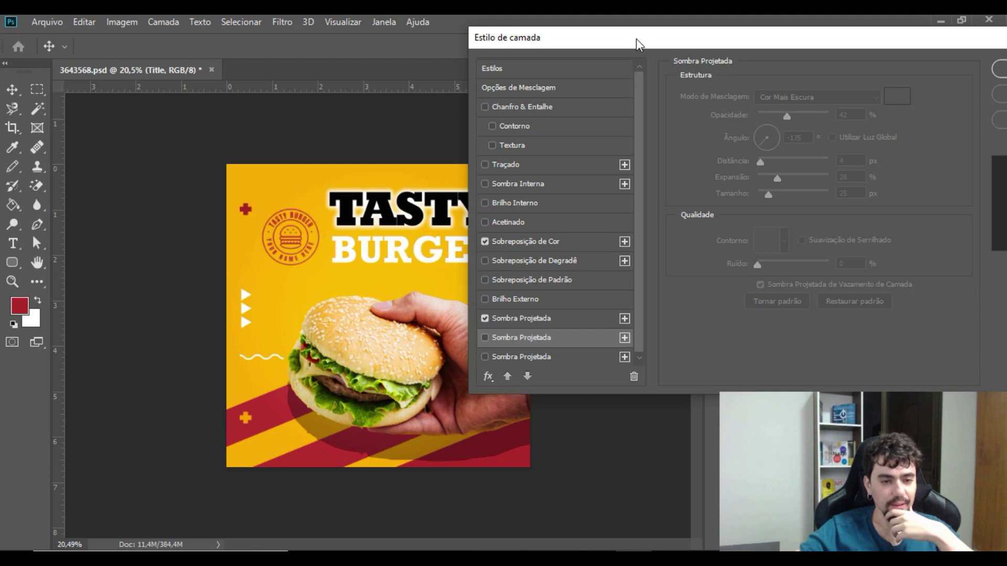
drag(637, 38, 550, 78)
click(459, 301)
click(464, 282)
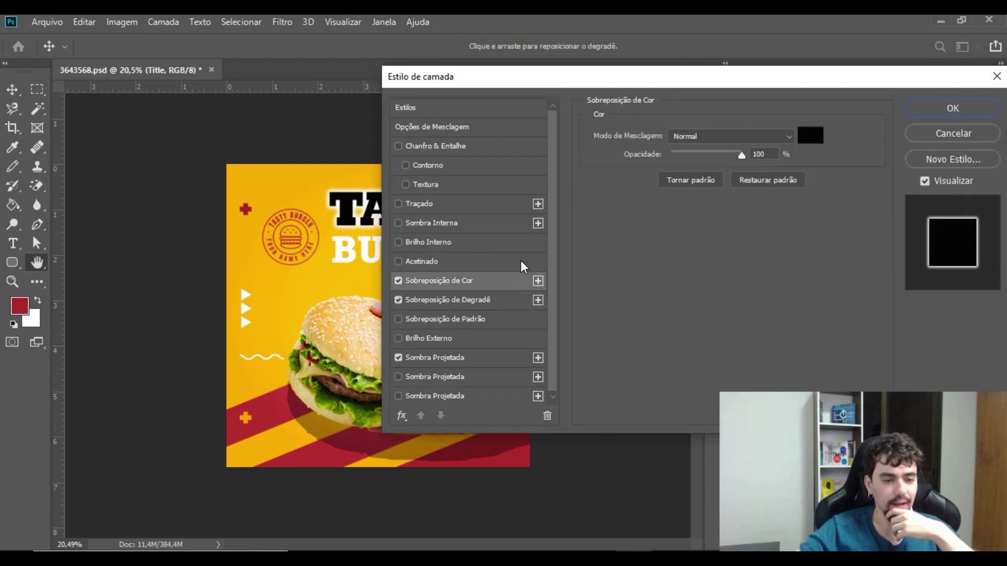
Step: Try the Divisão blend mode on the title's colour overlay and return it to Normal
click(789, 137)
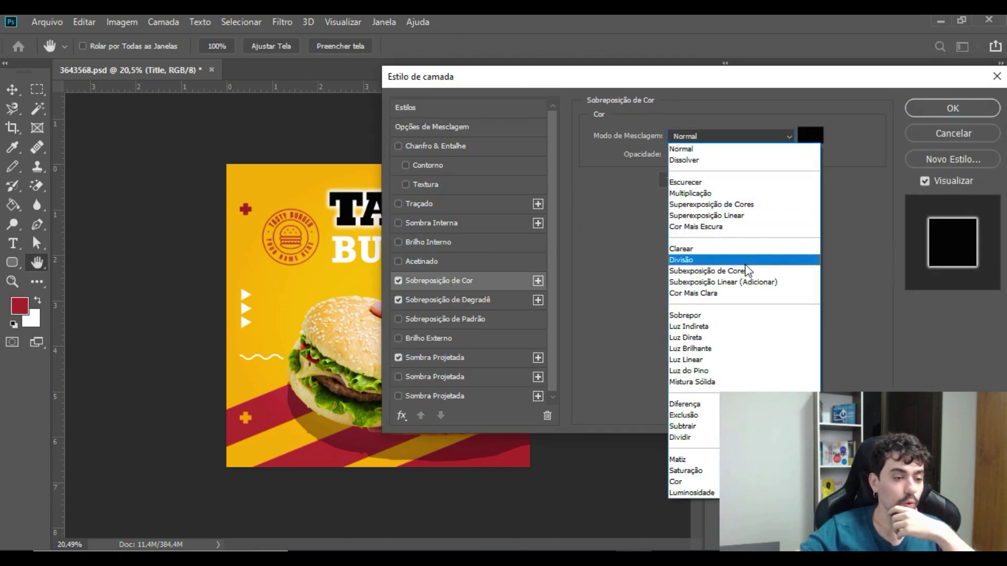
click(728, 231)
click(782, 136)
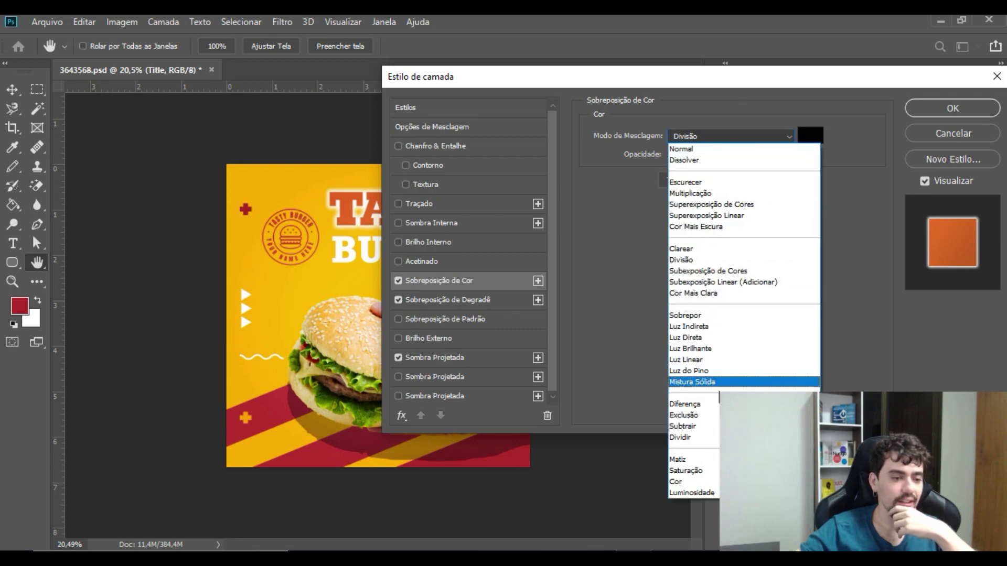
click(716, 150)
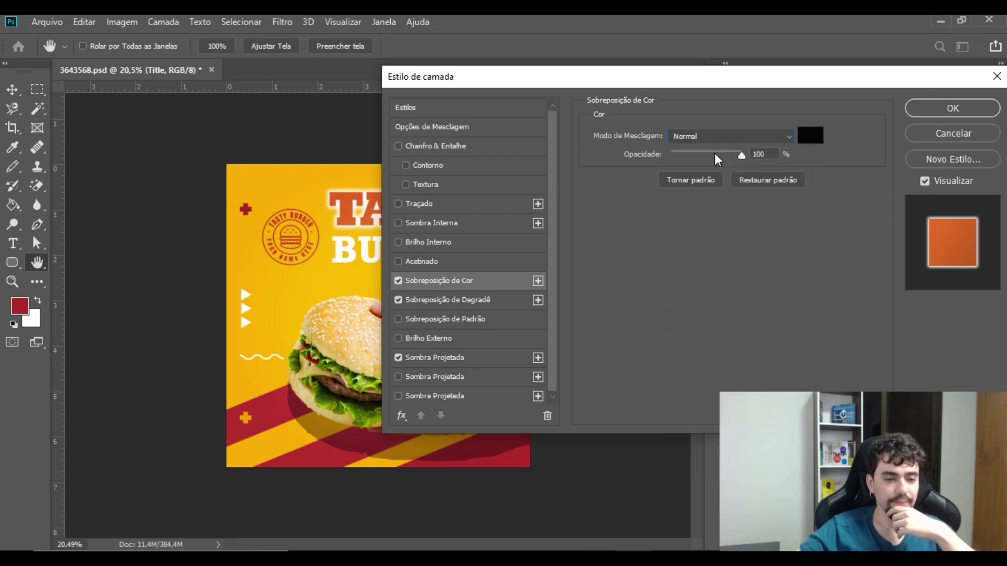
Step: Turn off the title's colour overlay and open the settings of its gradient overlay
click(399, 279)
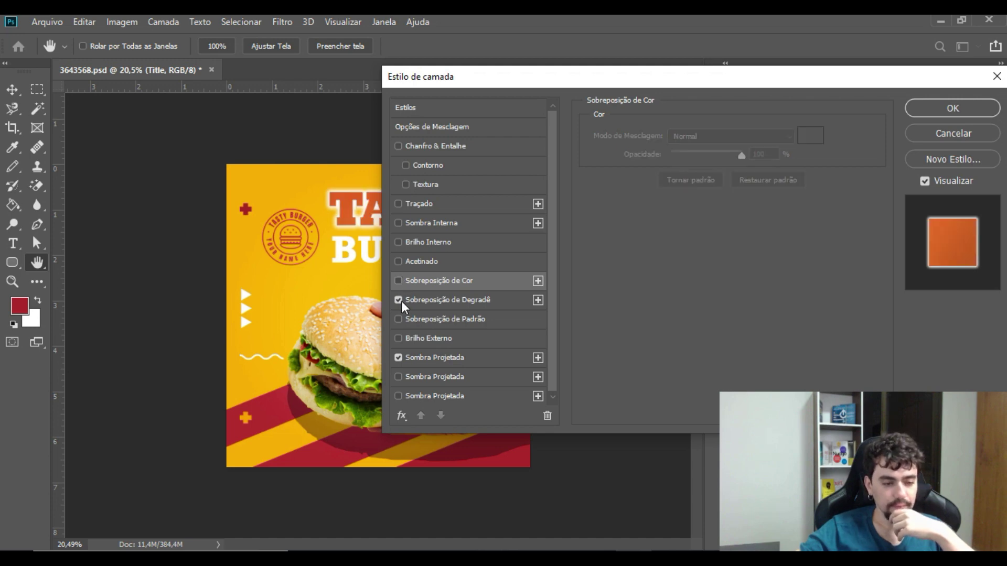
click(415, 304)
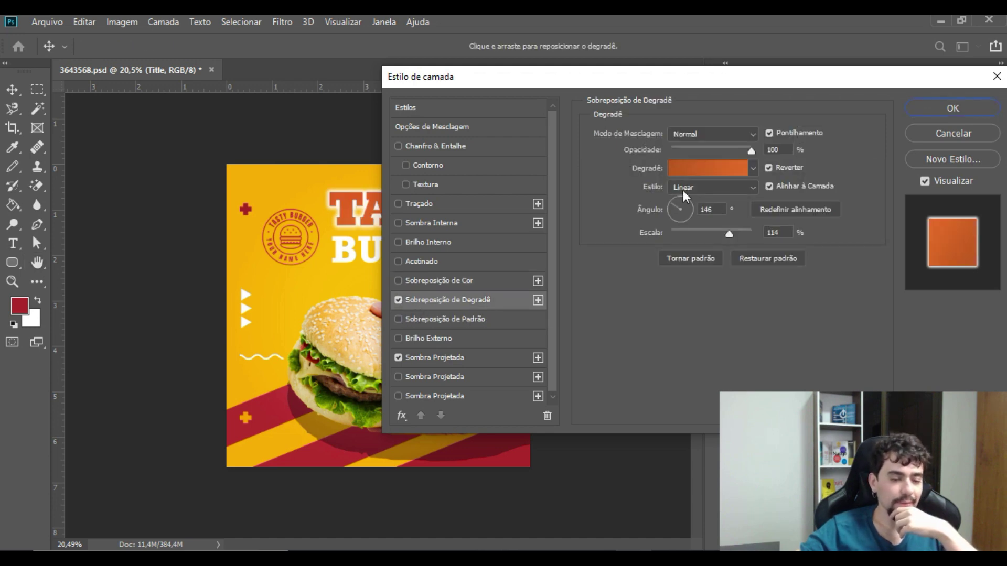
Step: Try different angles on the "TASTY" title's gradient overlay, ending at 162°
drag(709, 78, 885, 79)
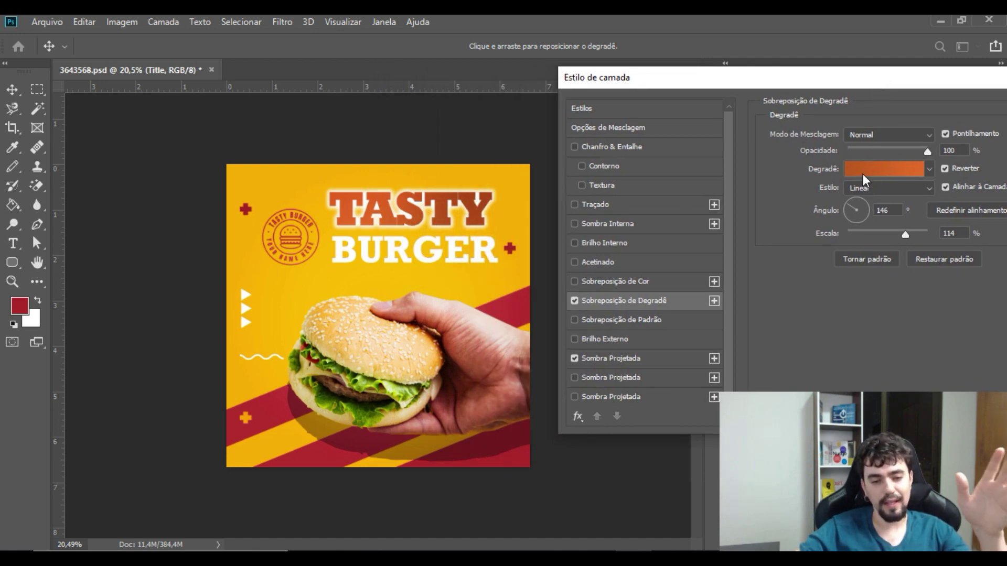
click(832, 236)
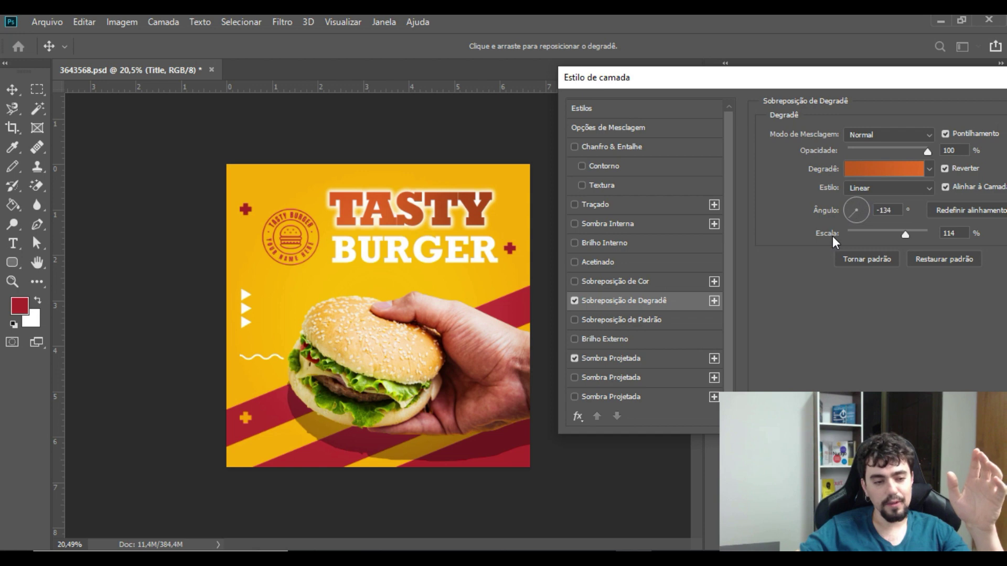
click(869, 188)
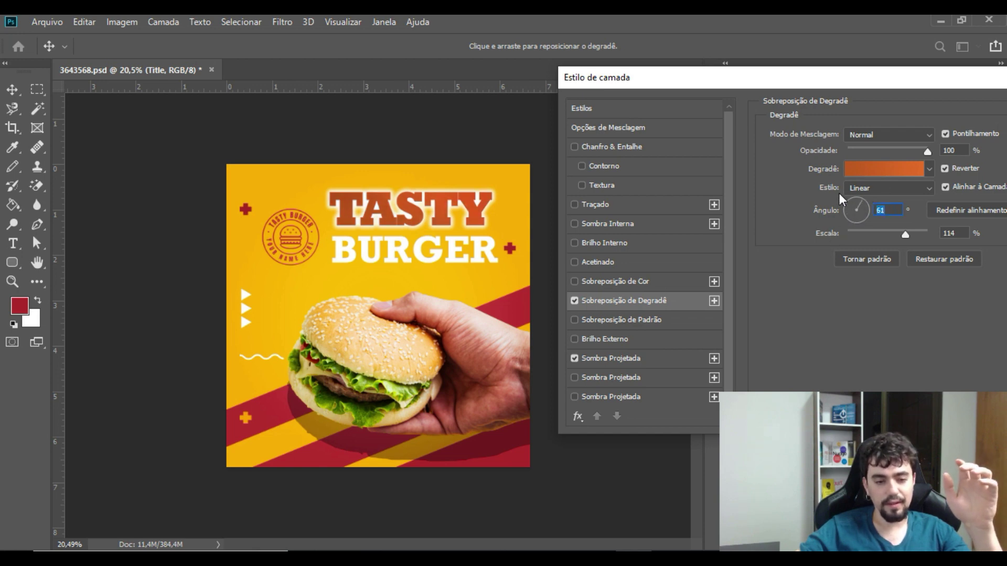
click(819, 198)
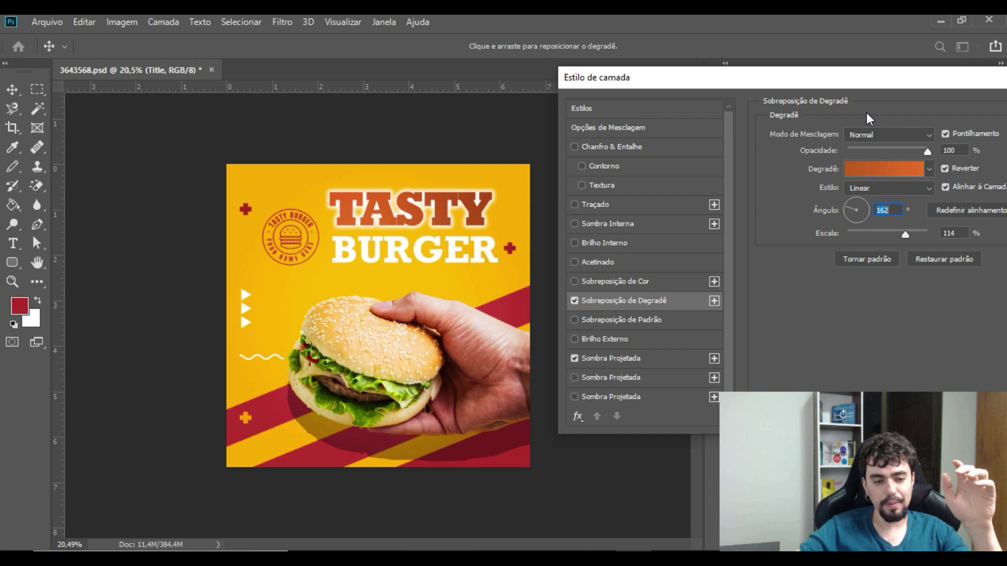
Step: Turn off the gradient overlay on the "TASTY" title and apply the layer style
click(575, 302)
drag(663, 80, 330, 139)
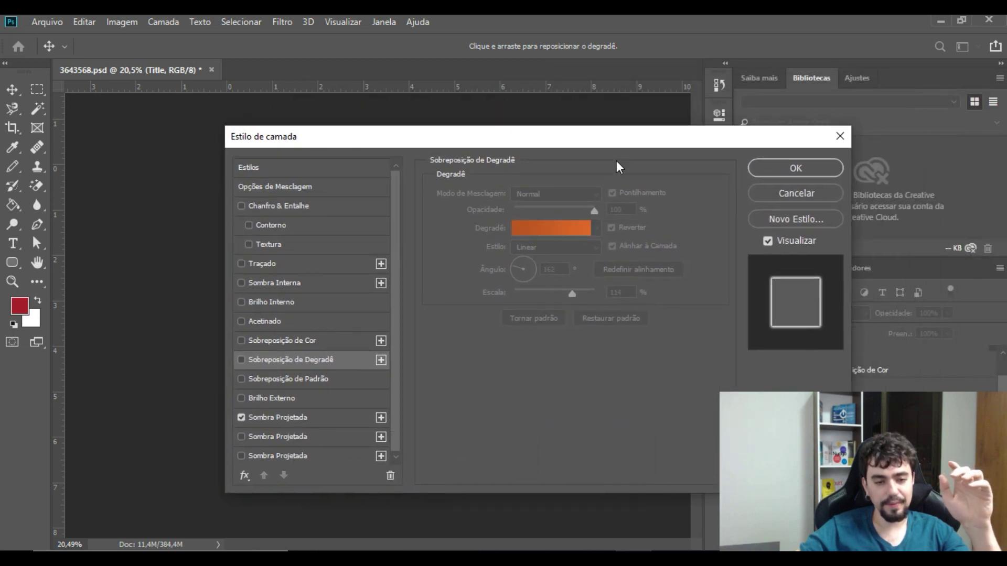
click(770, 168)
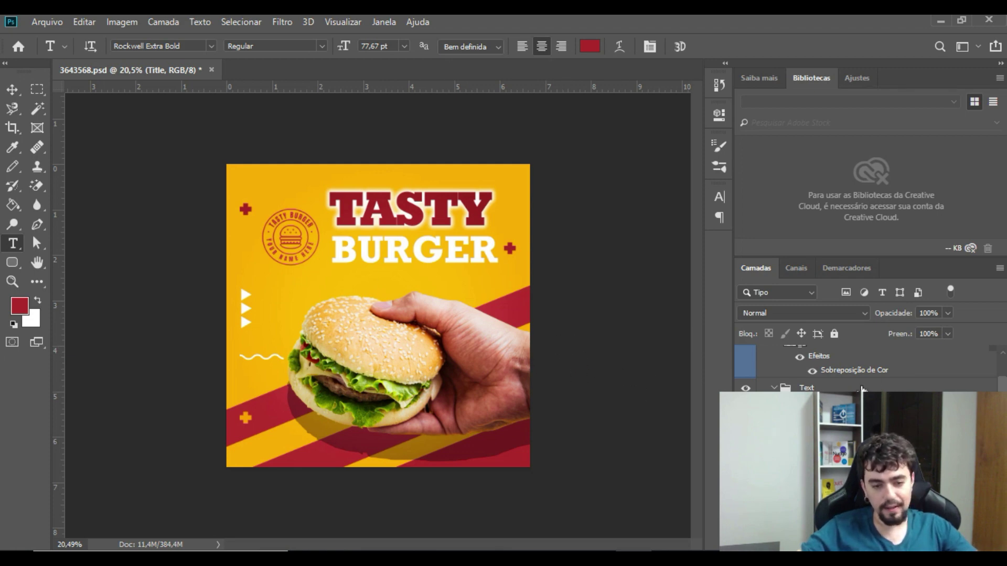
Step: Find the template's round "Tasty Burger" logo layer, Vector Smart Object1, and hide it
scroll(862, 386, up, 5)
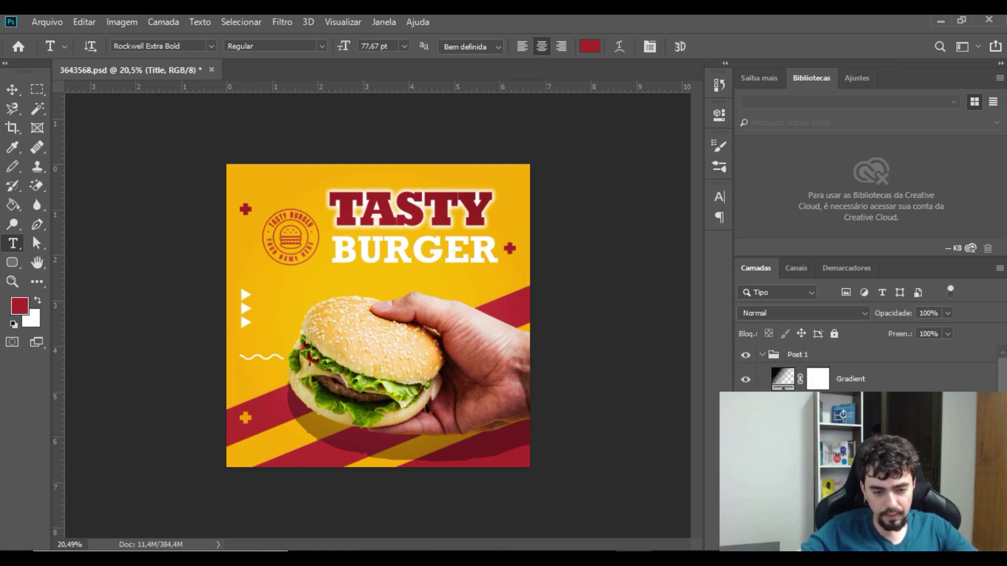
click(865, 427)
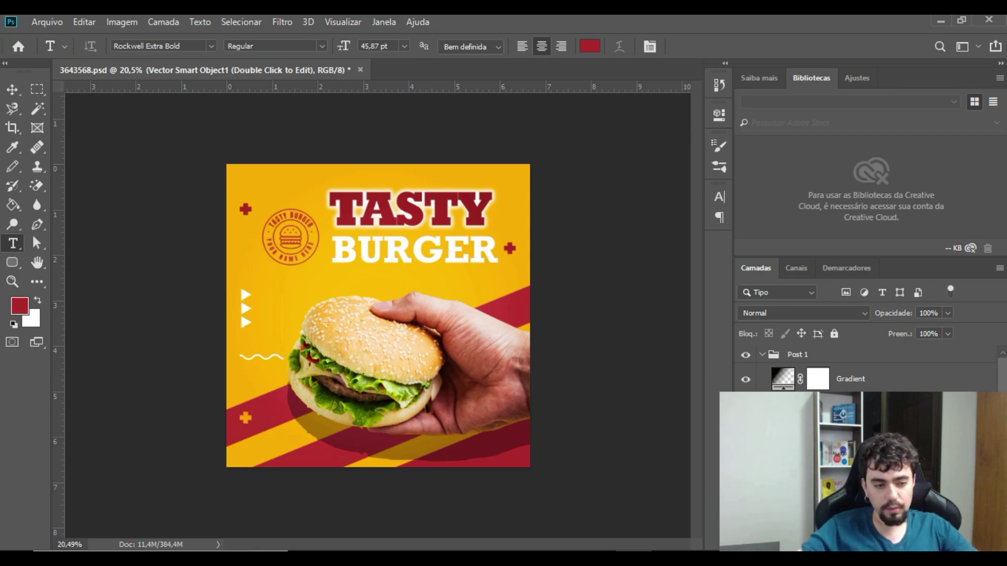
click(745, 428)
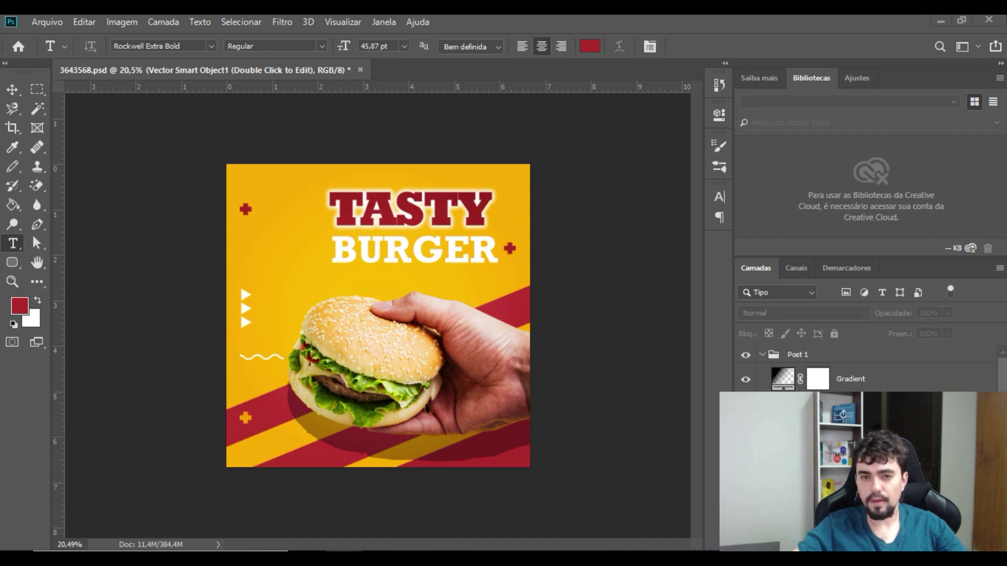
Step: Place the "MM - Logo e variações-04" logo, scale it to 20,14% and position it beside the title where the template logo was
drag(593, 302, 291, 231)
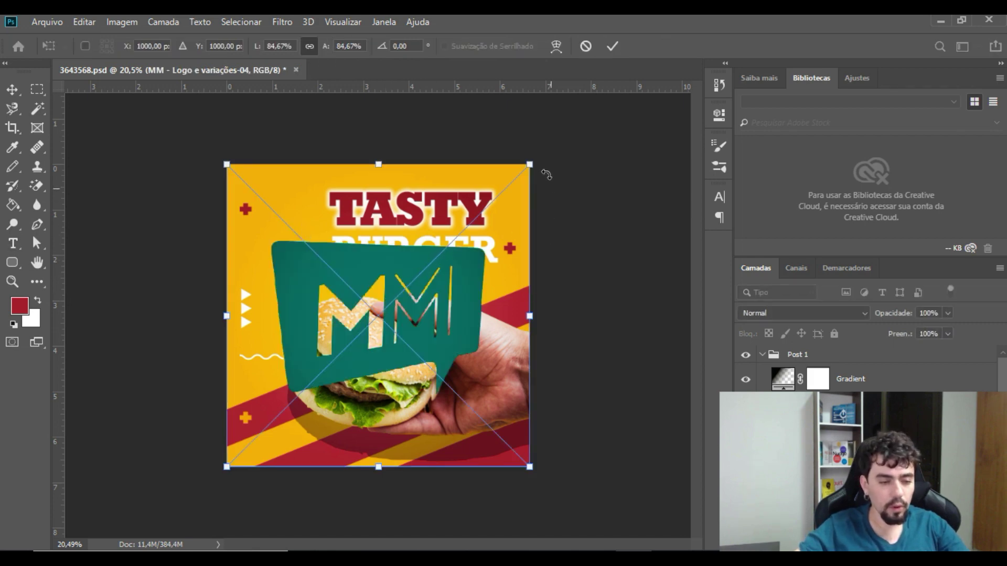
drag(530, 164, 305, 385)
drag(274, 440, 286, 241)
drag(321, 180, 310, 195)
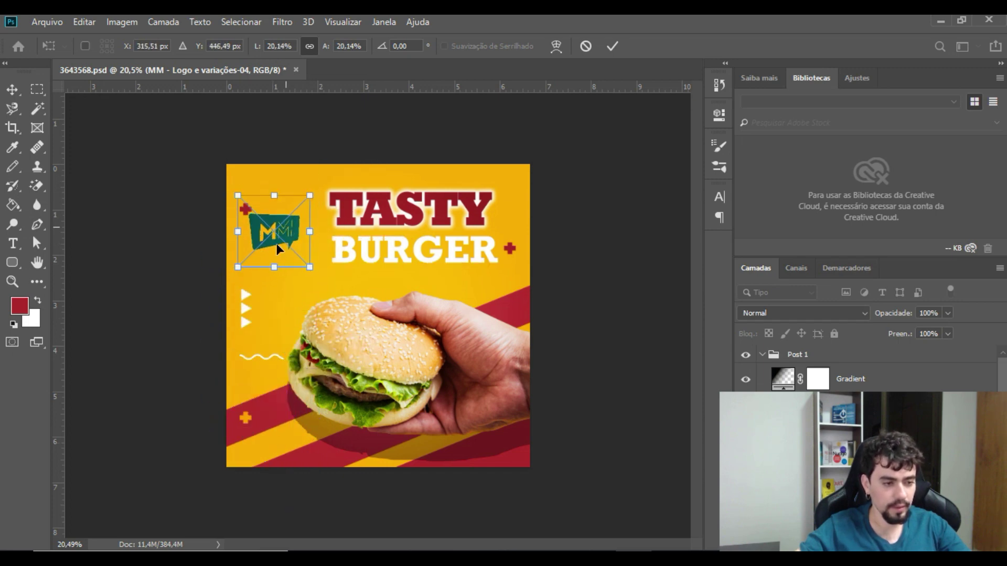
drag(286, 234, 289, 234)
key(Return)
key(t)
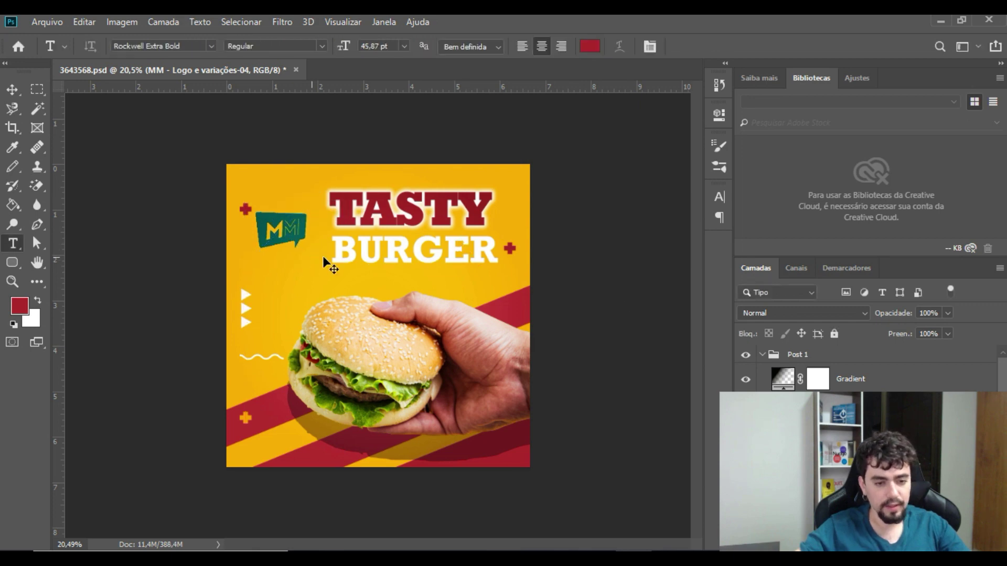
key(ctrl+t)
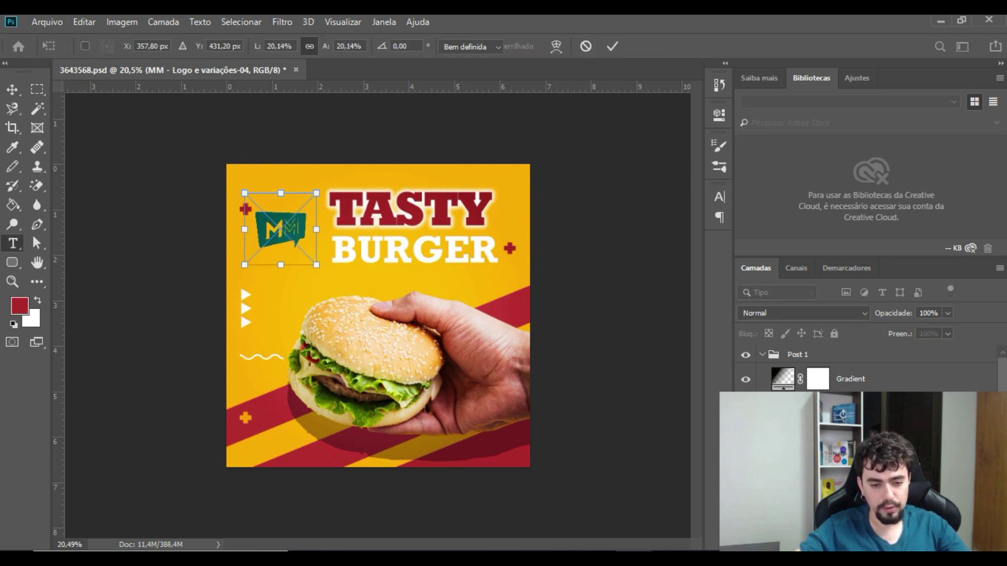
key(Escape)
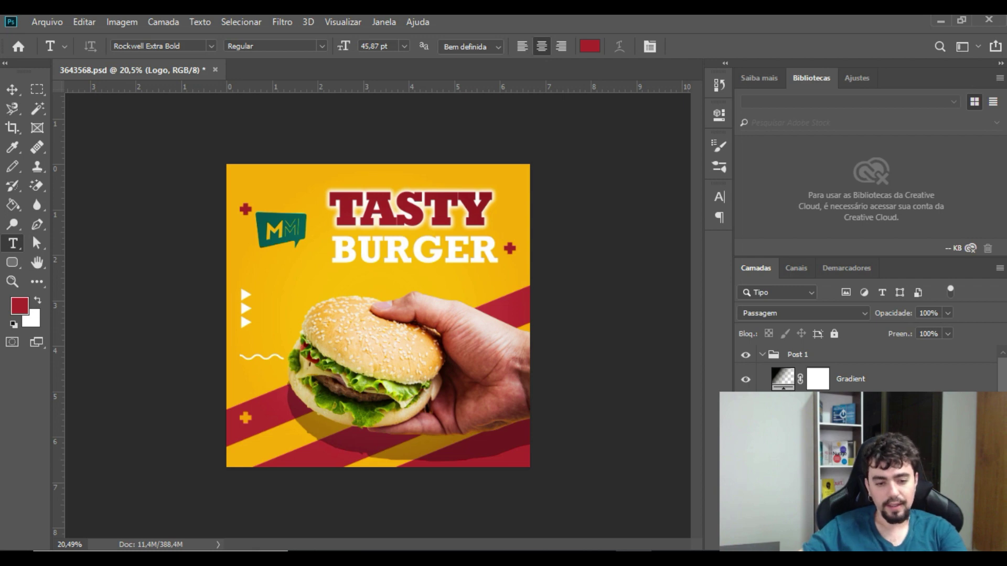
Step: Apply a black Sobreposição de Cor in Normal mode at 100% opacity to the placed MM logo layer
click(865, 435)
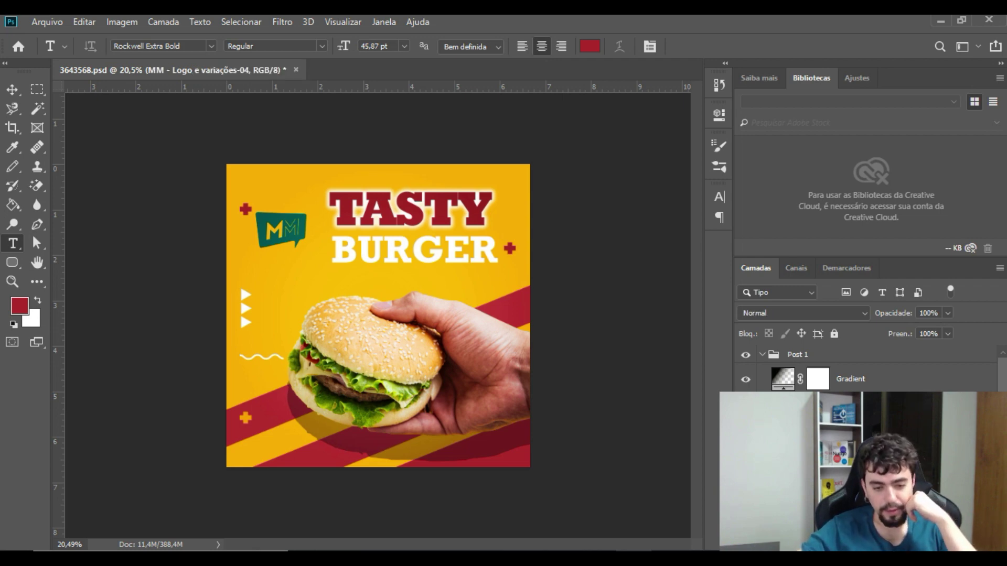
click(897, 501)
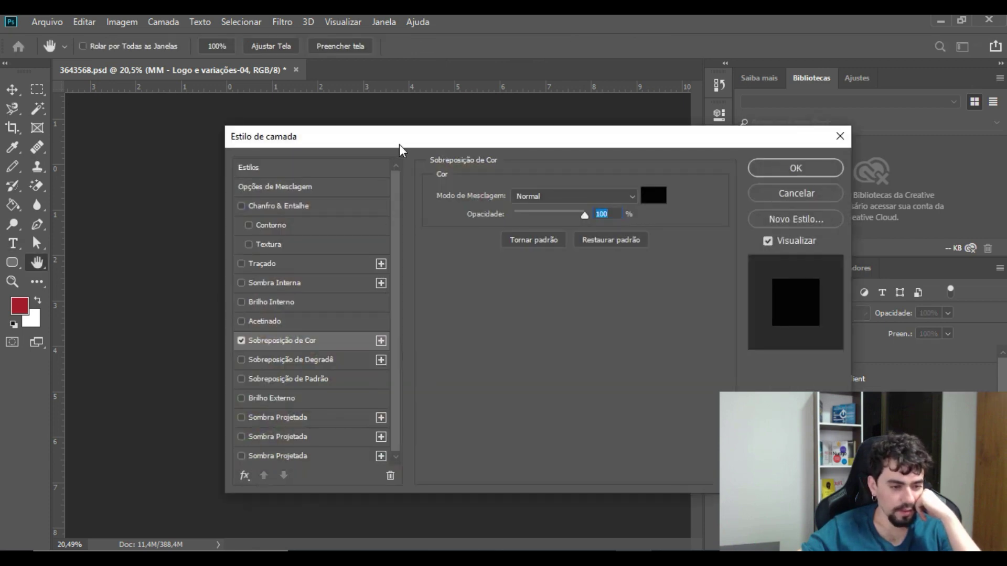
drag(400, 145, 580, 110)
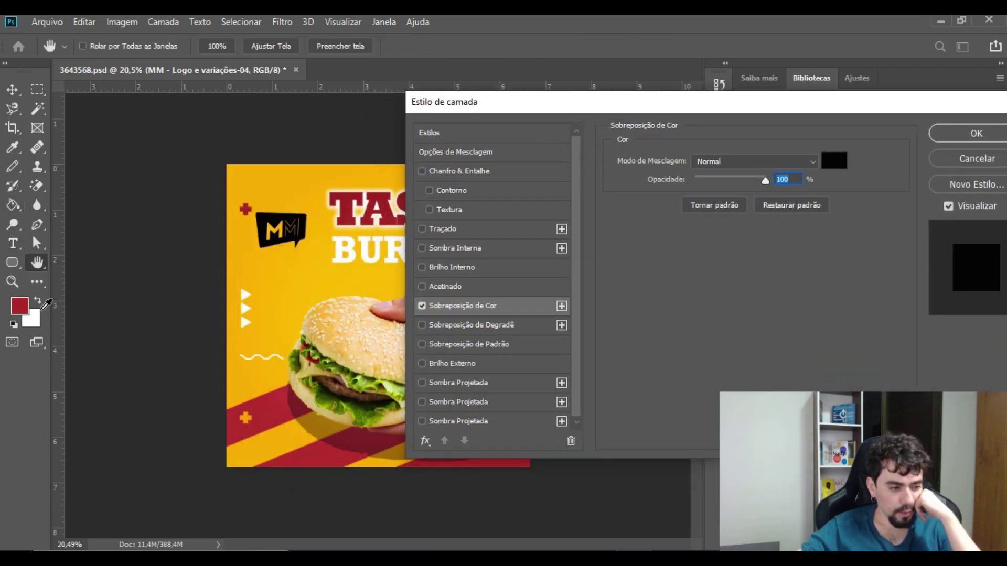
click(690, 156)
drag(674, 117, 533, 134)
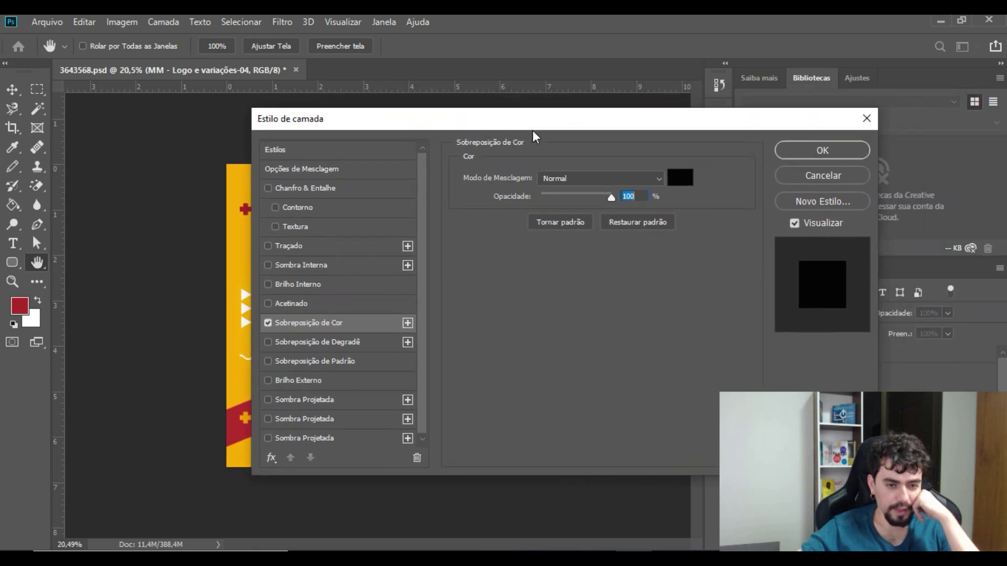
click(787, 152)
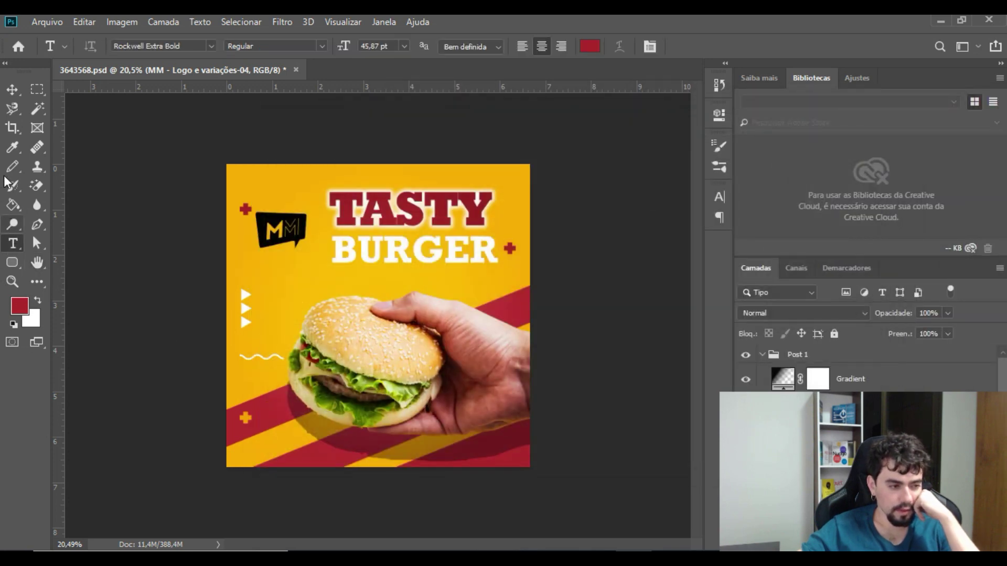
Step: Copy the foreground colour's hex code and set the MM logo's colour overlay to 972c2d
click(19, 306)
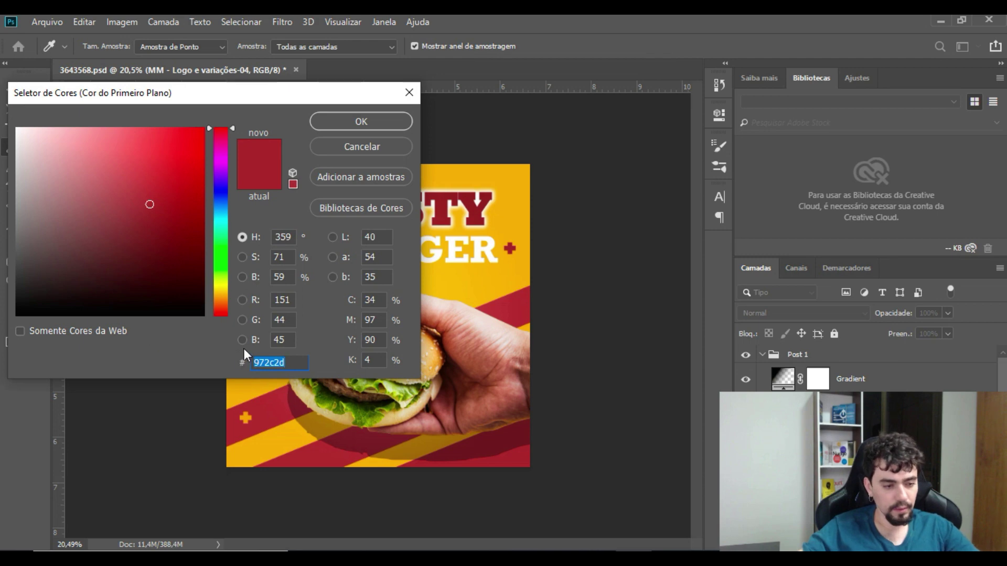
click(349, 125)
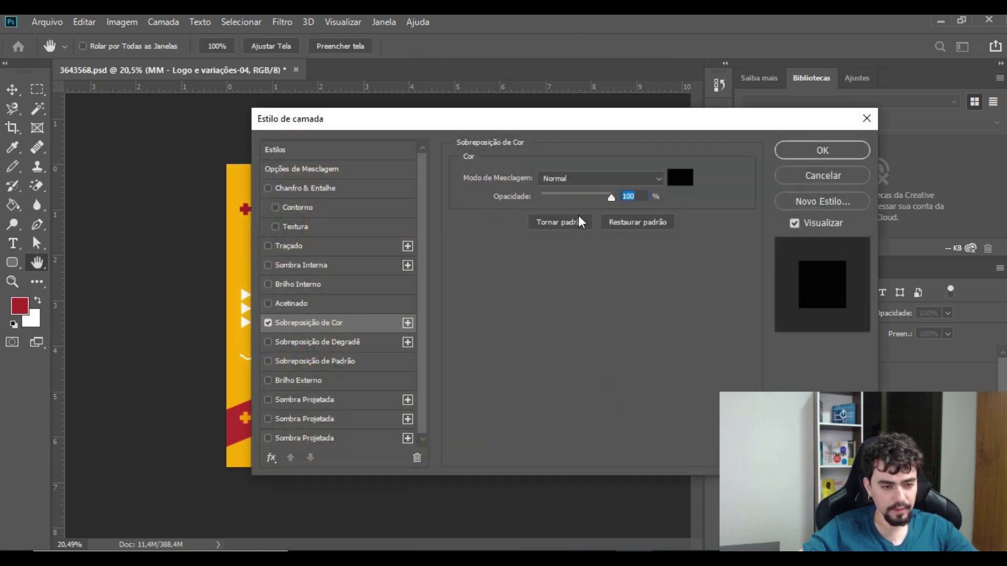
click(681, 179)
text(972c2d)
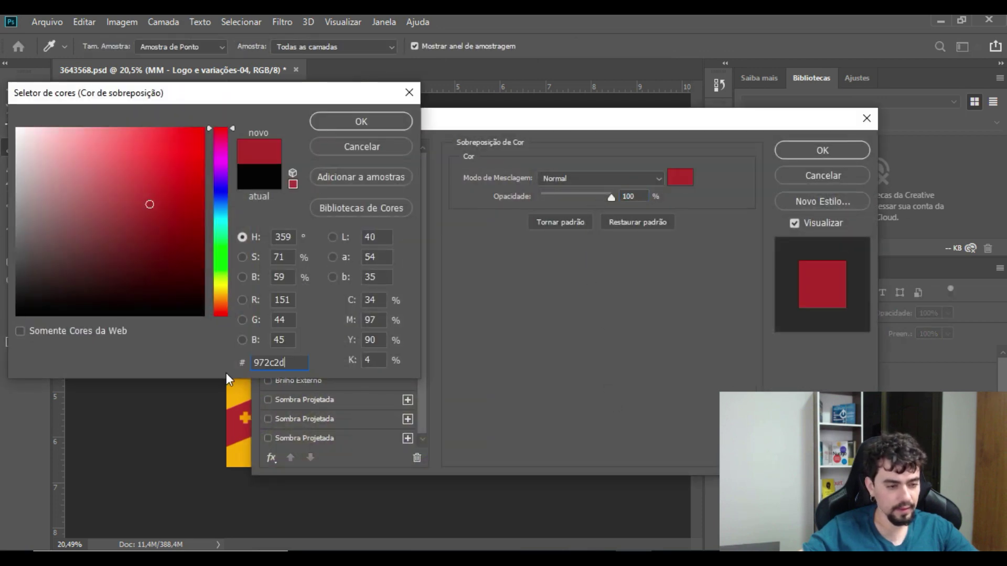
click(358, 123)
click(789, 153)
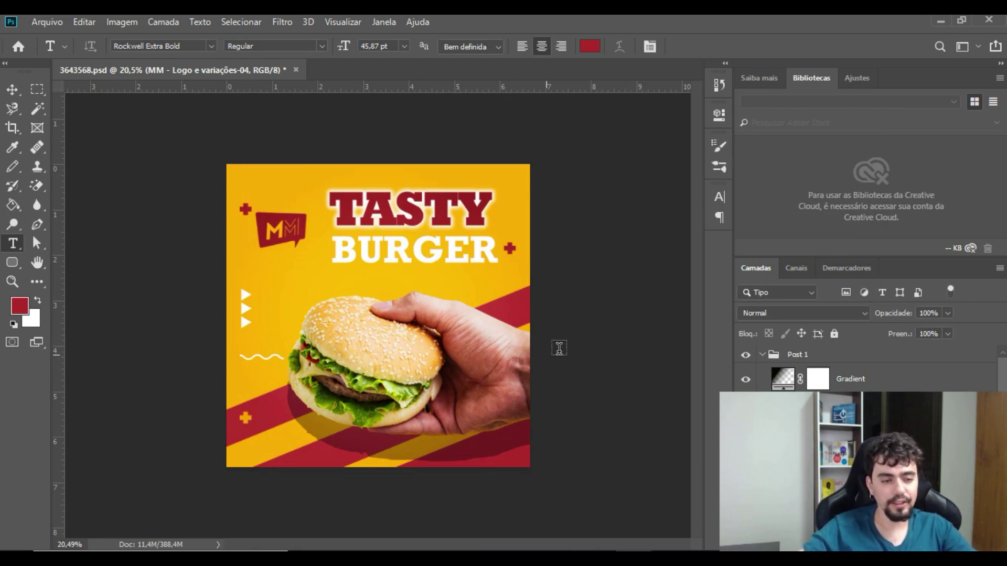
Step: Reopen the MM logo's layer style, preview Brilho Externo and the last Sombra Projetada, and leave only the first Sombra Projetada switched on besides the colour overlay
scroll(751, 383, down, 2)
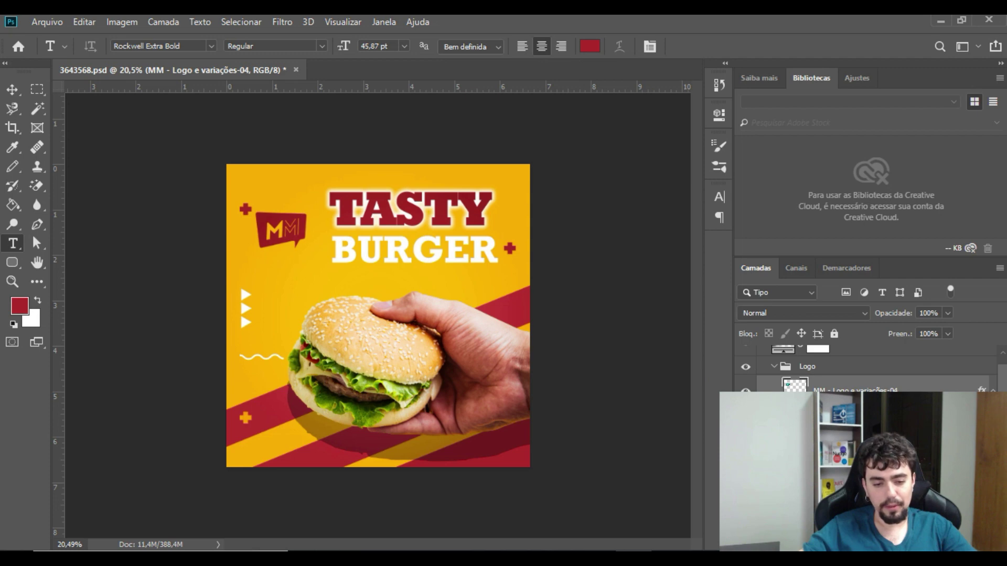
double_click(850, 432)
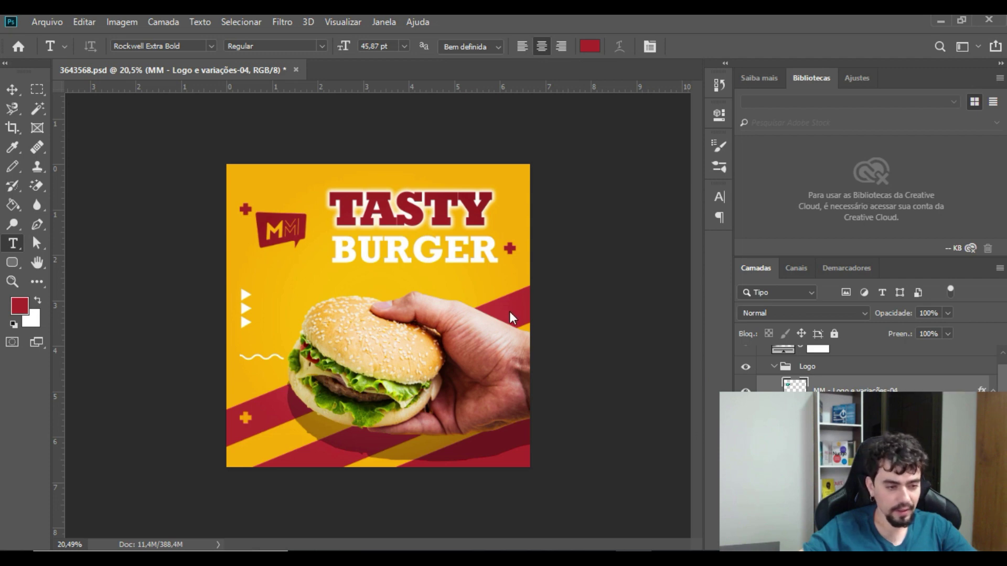
drag(486, 115, 701, 45)
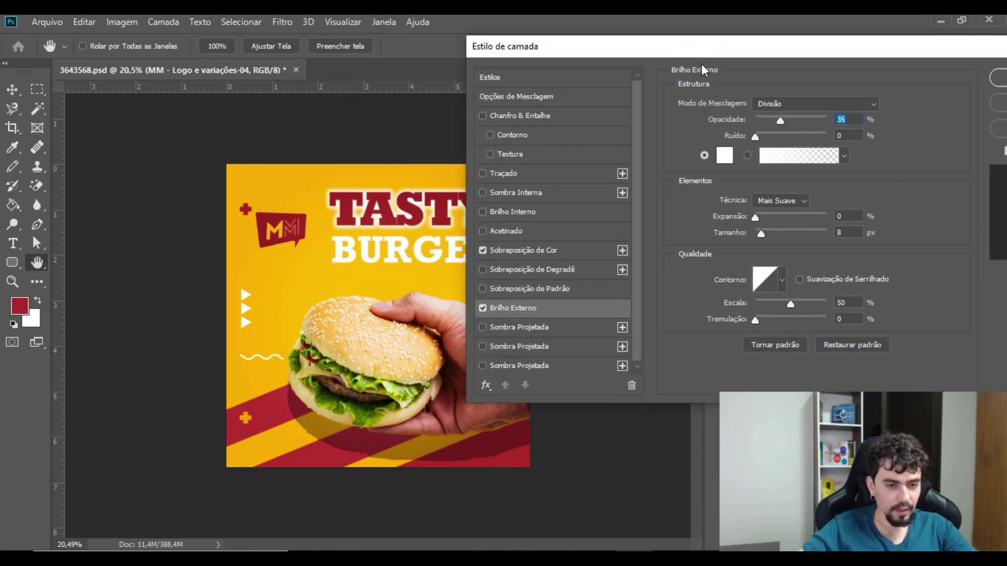
click(483, 308)
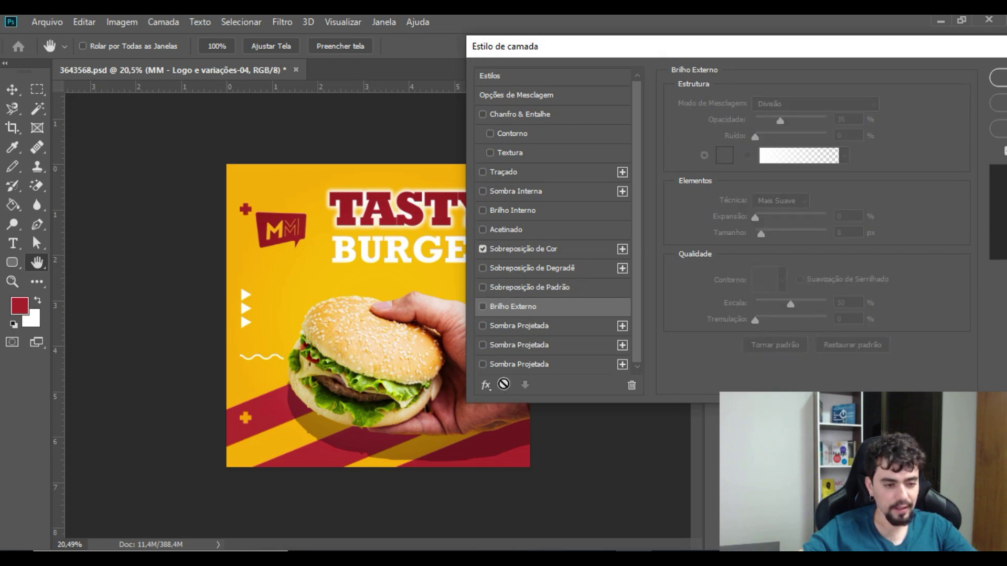
click(484, 365)
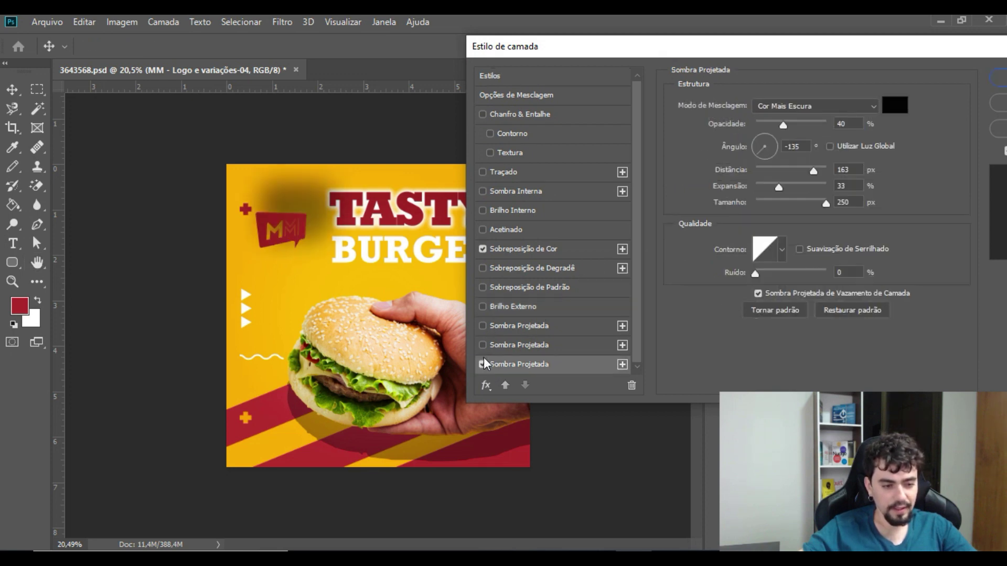
click(483, 363)
click(483, 326)
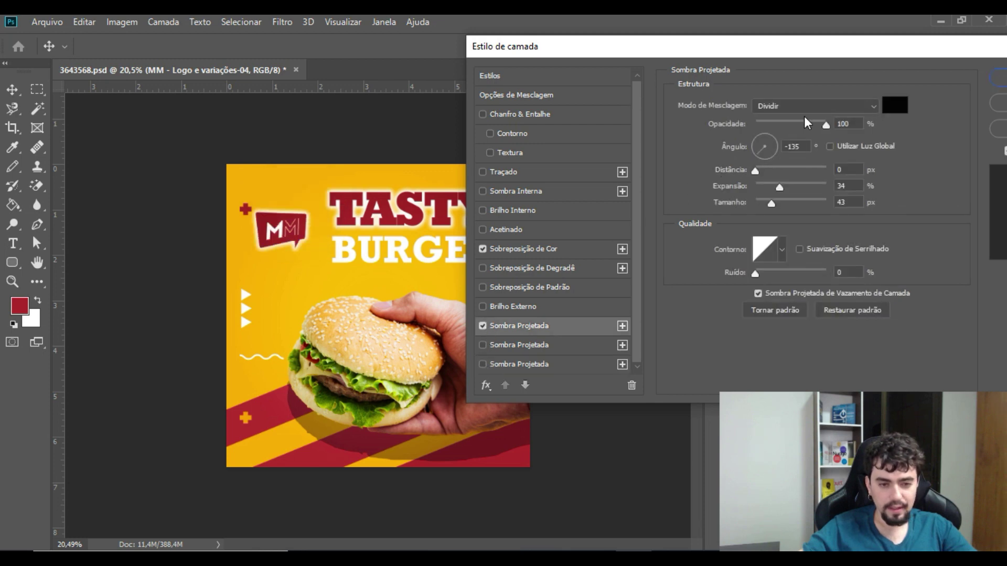
Step: Set the MM logo's drop shadow to 40% opacity and Normal blend mode
drag(826, 124, 783, 125)
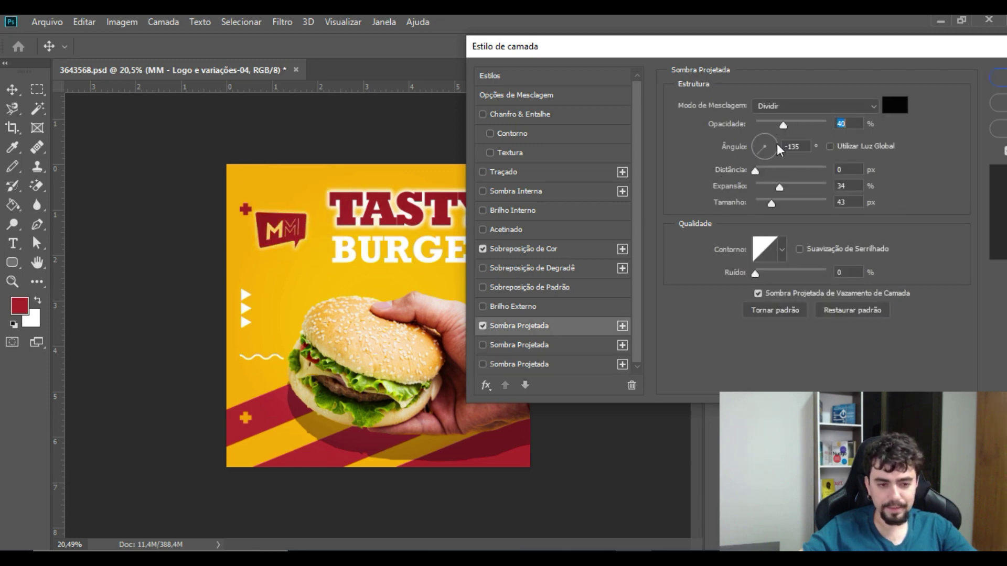
click(776, 107)
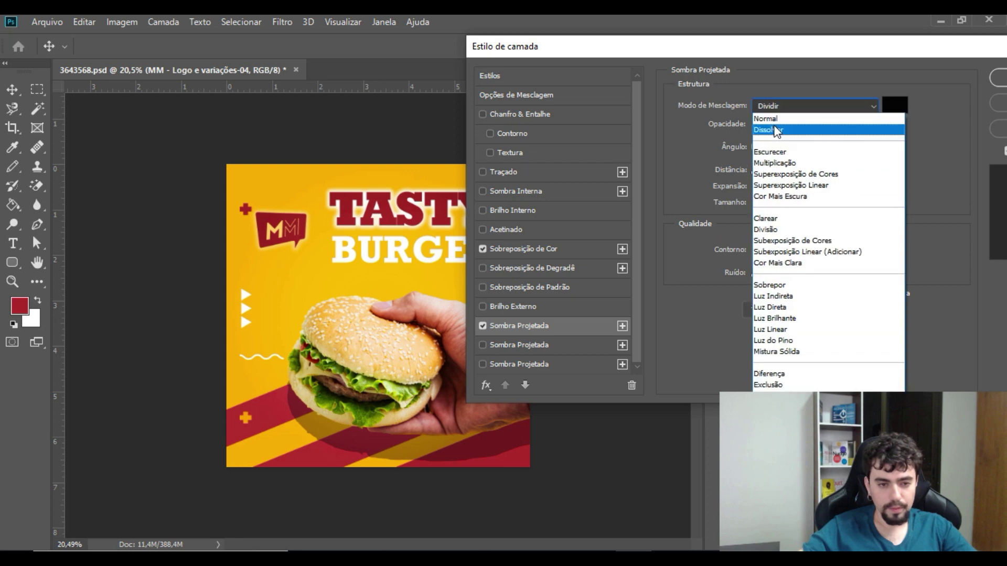
click(766, 119)
Step: Try a distance of 1 px, a spread of 1% and a size of 1 px for the logo's drop shadow
mouse_move(757, 187)
mouse_down()
mouse_move(775, 187)
mouse_move(744, 187)
mouse_move(754, 205)
mouse_up()
double_click(849, 169)
text(1)
double_click(847, 186)
text(1)
key(Tab)
text(1)
Step: Set the logo's drop shadow to 100% opacity, 0 px distance, 70% spread and 0 px size
drag(783, 128, 881, 137)
drag(750, 189, 817, 192)
drag(755, 169, 724, 198)
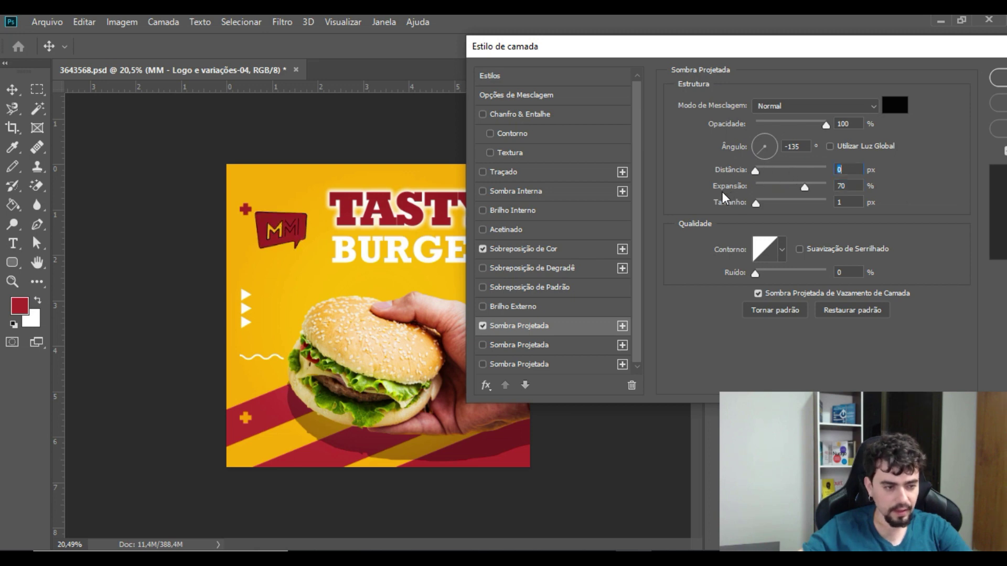
mouse_move(755, 204)
mouse_down()
mouse_move(778, 210)
mouse_move(750, 217)
mouse_up()
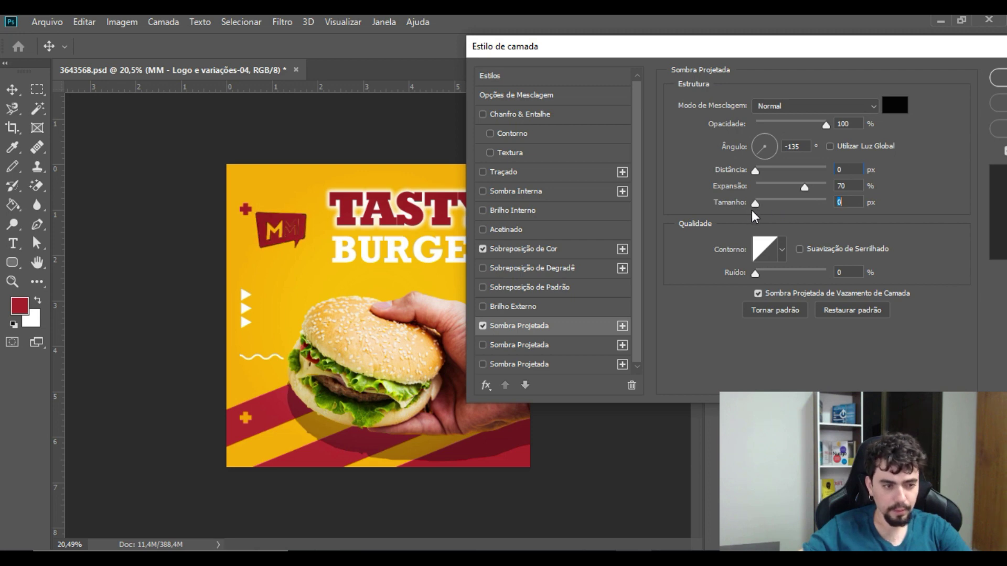
click(782, 107)
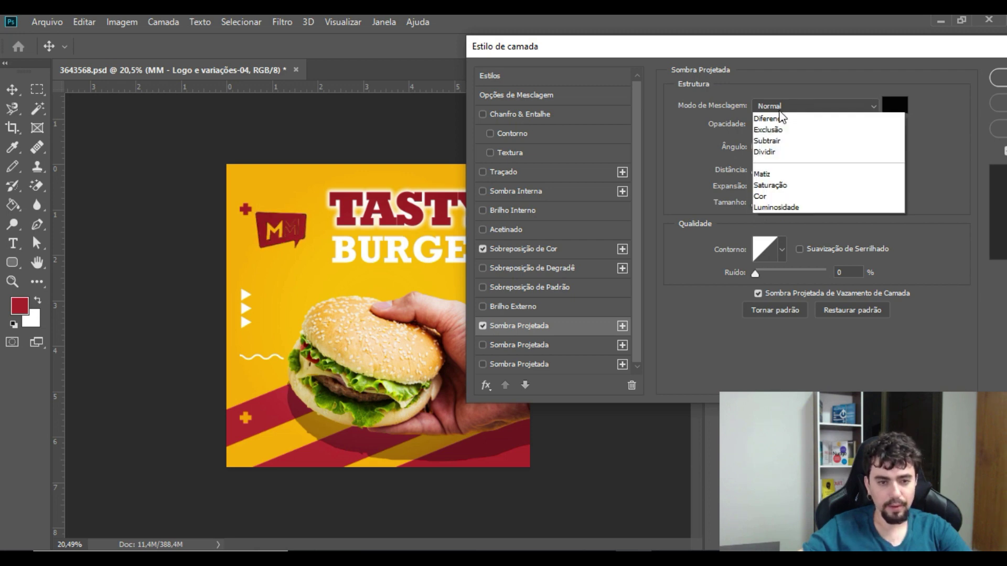
click(745, 276)
drag(796, 54, 769, 75)
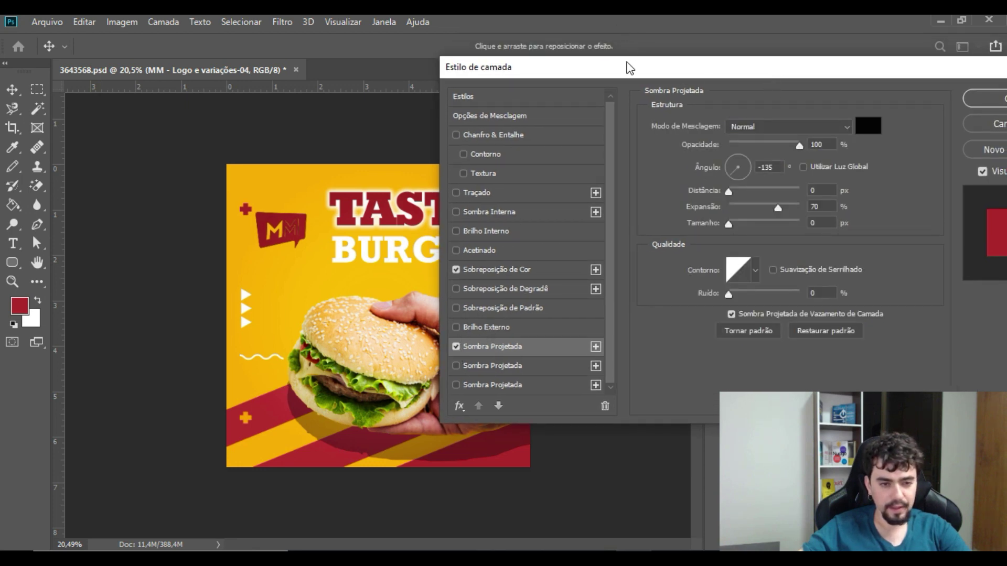
Step: Change the MM logo's drop shadow colour to white
drag(627, 64, 508, 55)
click(729, 112)
drag(42, 147, 2, 73)
click(361, 121)
Step: Set the logo's drop shadow to 11 px distance, 30% spread and 6 px size, and apply the layer style
drag(420, 56, 491, 56)
drag(667, 177, 670, 178)
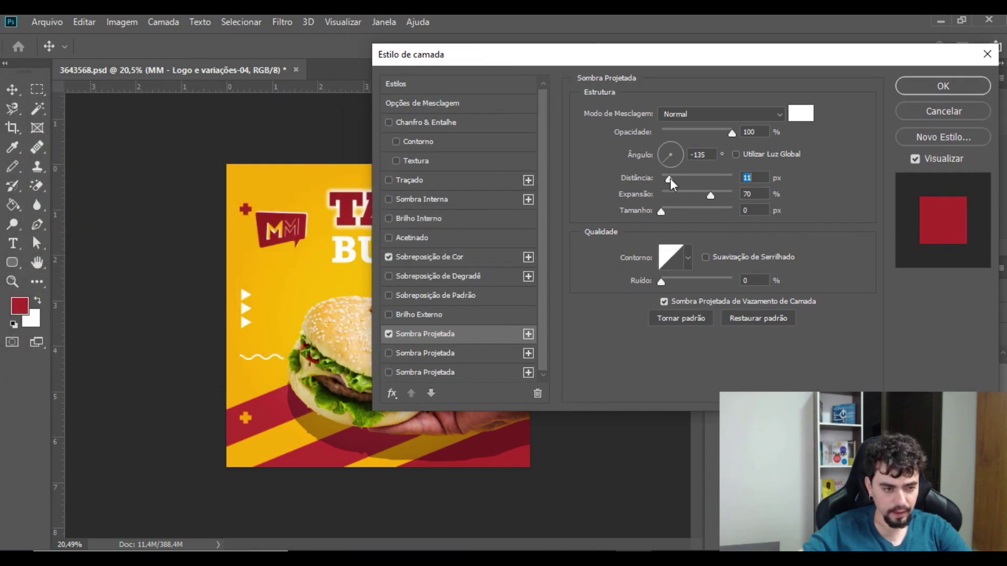
drag(659, 216, 691, 194)
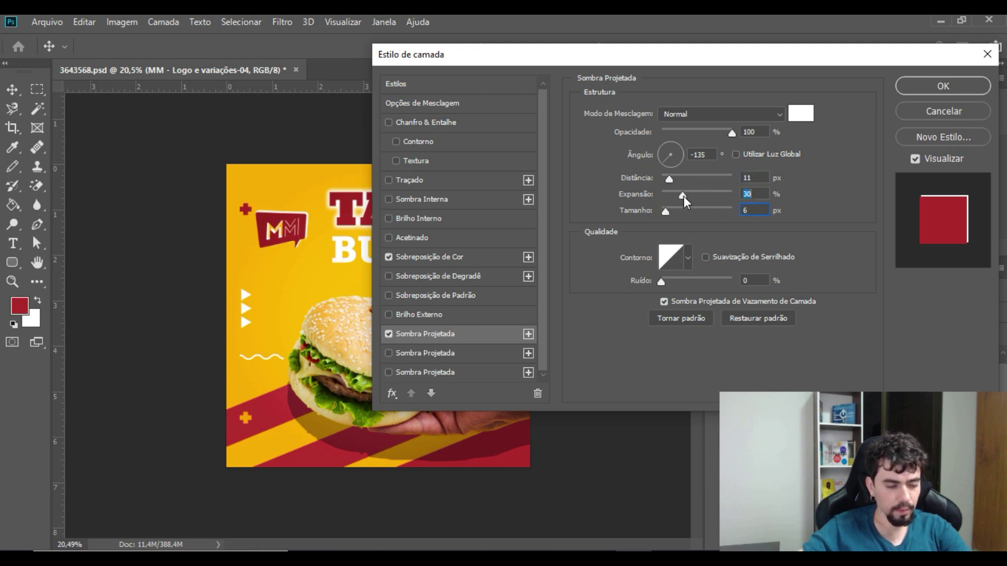
click(943, 86)
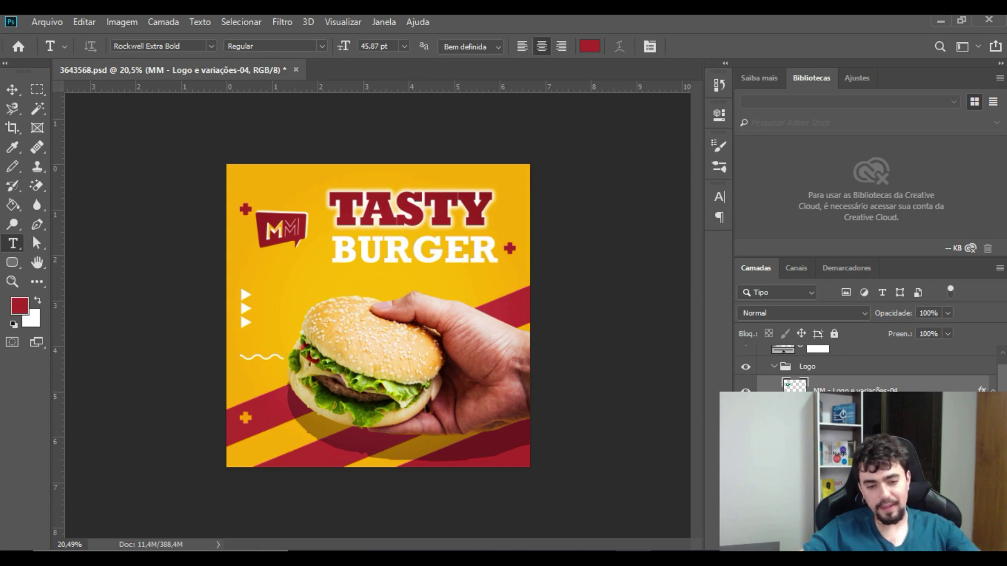
key(ctrl+t)
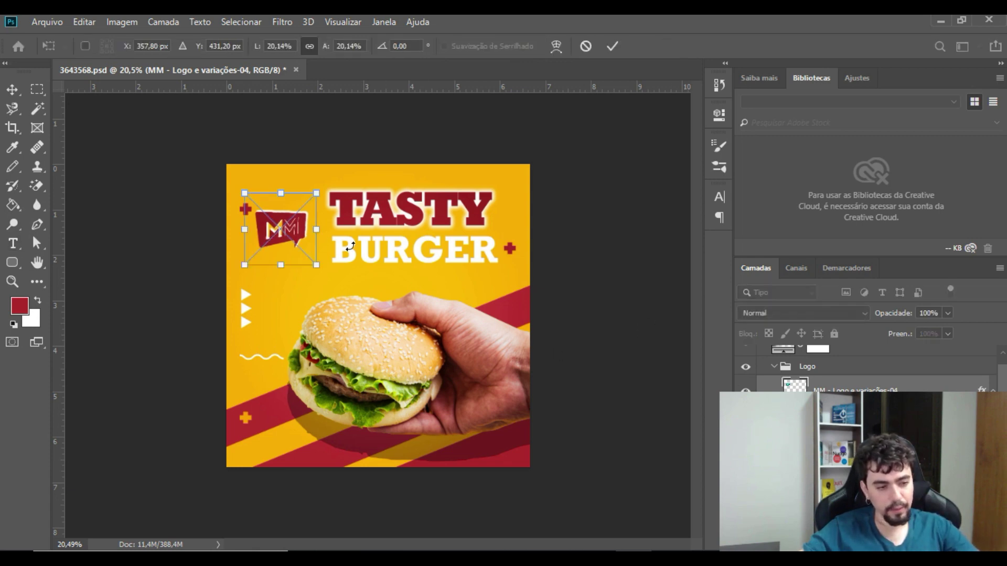
mouse_move(292, 234)
mouse_down()
mouse_move(310, 225)
mouse_move(289, 232)
mouse_up()
key(ctrl+z)
key(Return)
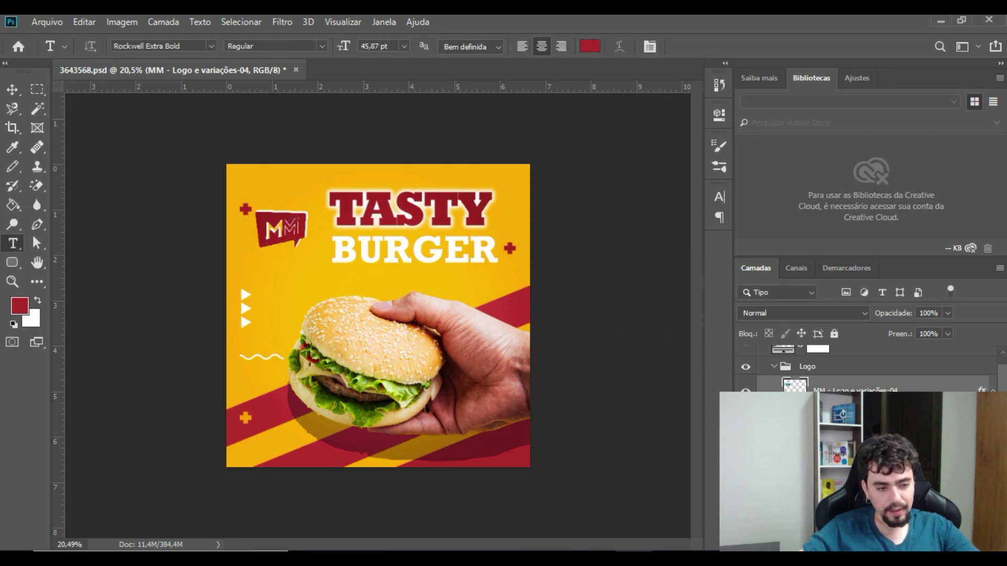
scroll(865, 370, up, 2)
scroll(865, 370, down, 1)
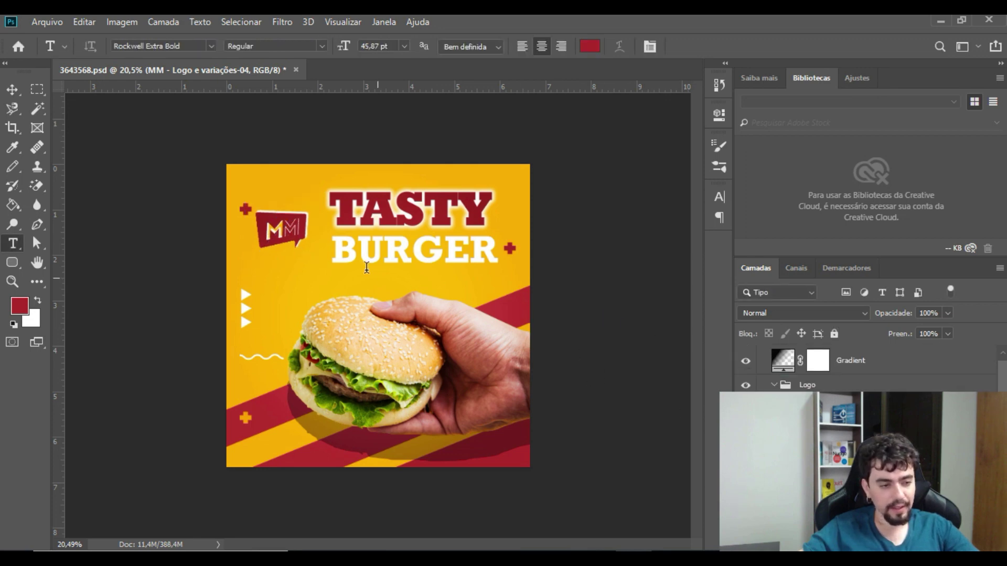
Step: Move the MM logo onto the word BURGER and send its layer backward behind the title text
key(ctrl+t)
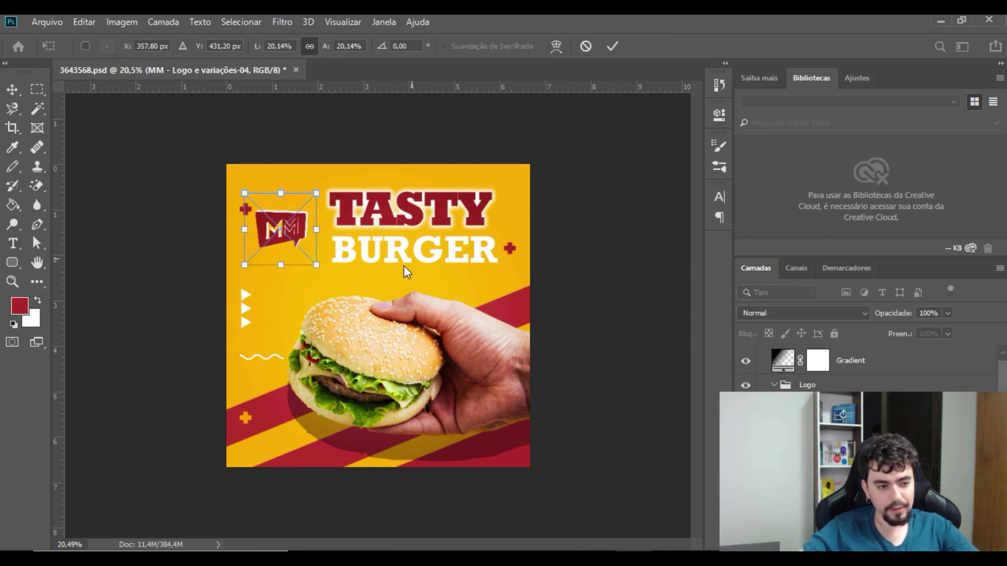
drag(290, 228, 409, 246)
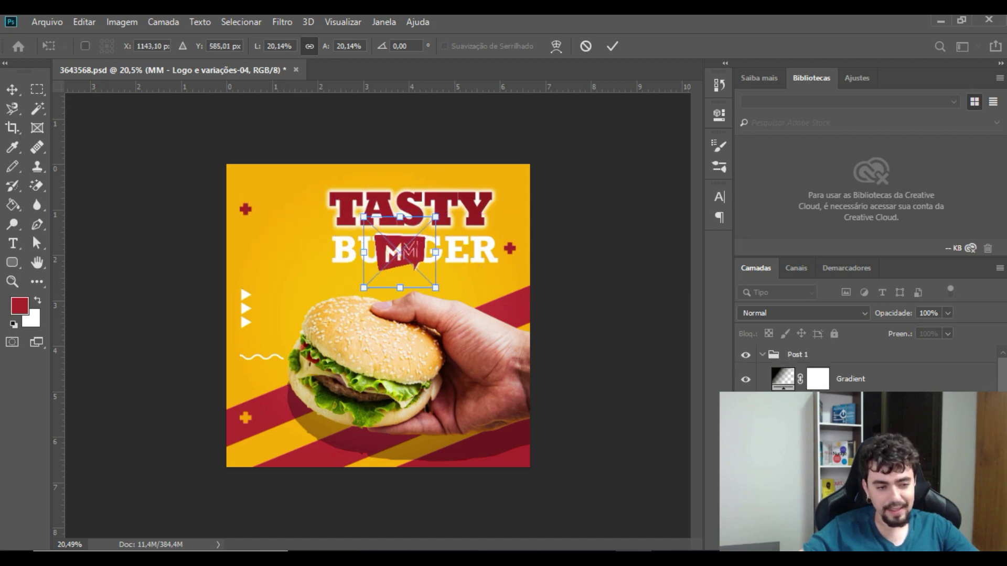
key(t)
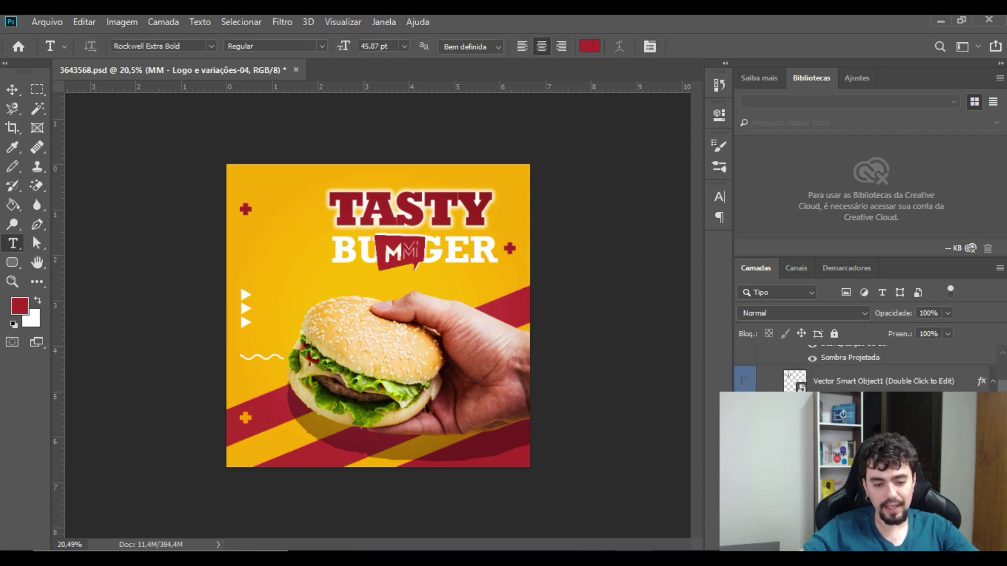
key(ctrl+bracketleft)
key(ctrl+bracketleft)
key(ctrl+bracketleft)
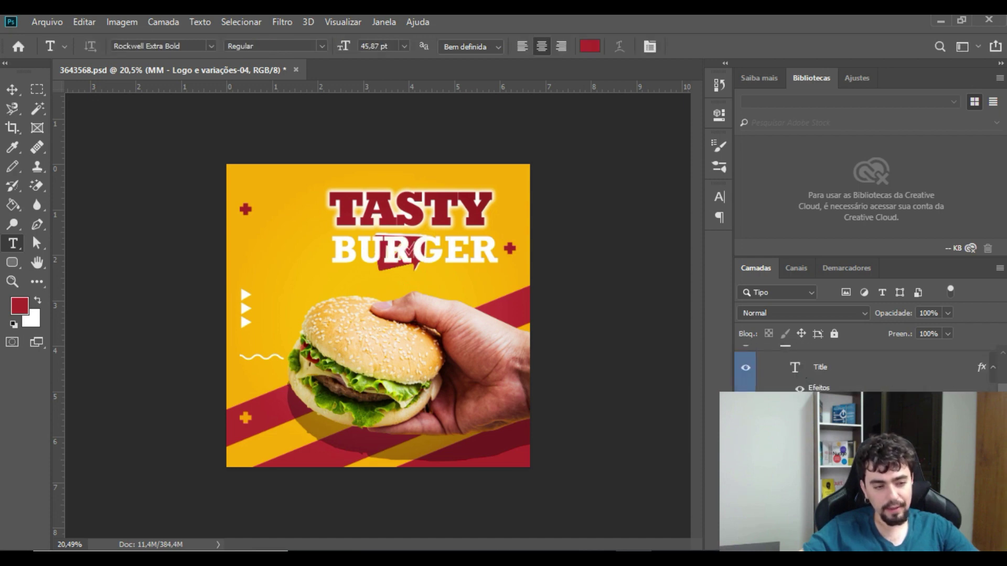
Step: Undo the logo's reordering and its move onto the title
key(ctrl+shift+z)
key(ctrl+shift+z)
scroll(844, 383, up, 2)
scroll(850, 382, up, 1)
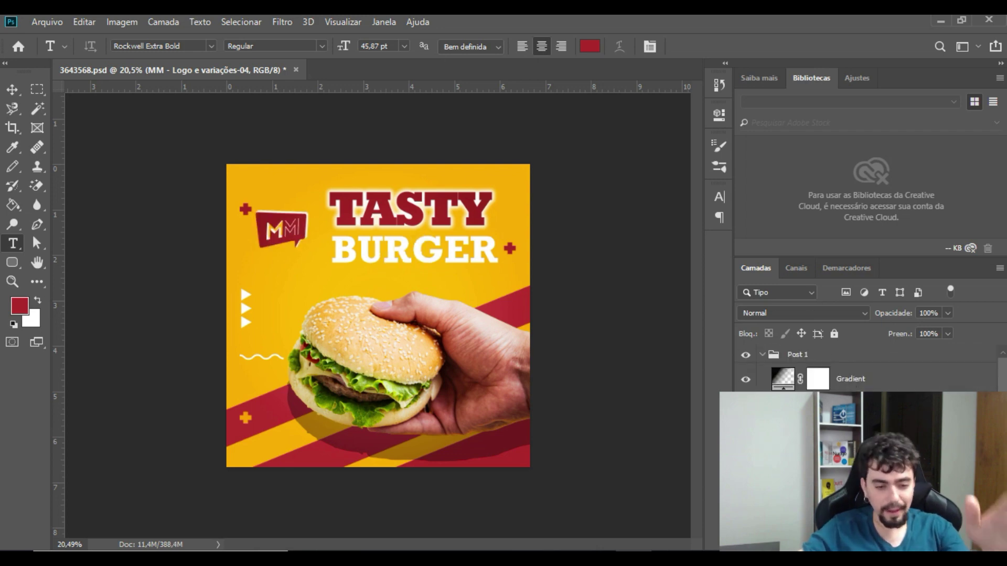
Step: Add a new layer above the burger image layer and fill it with the red foreground colour using the Paint Bucket
scroll(866, 370, down, 1)
scroll(865, 370, down, 4)
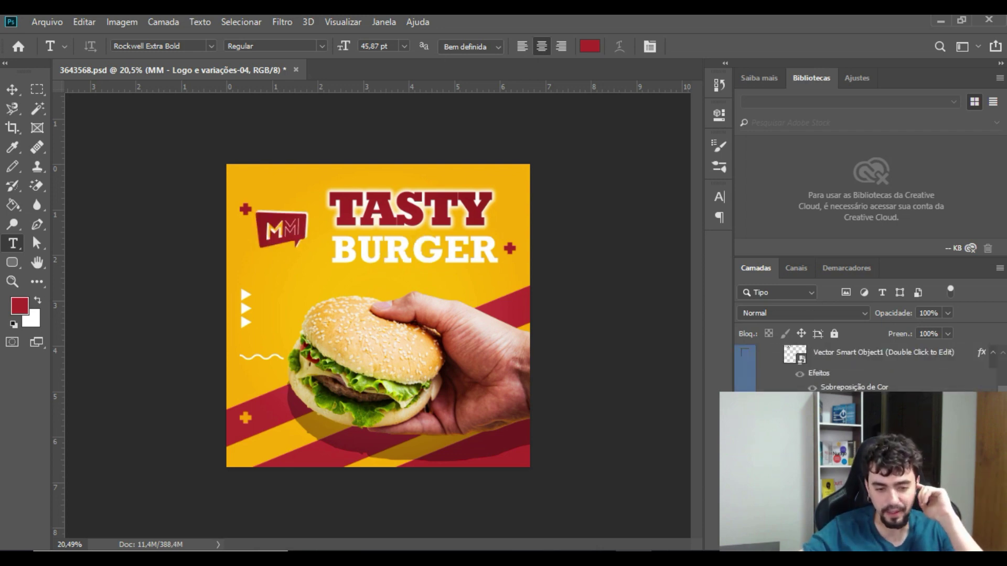
scroll(826, 374, down, 1)
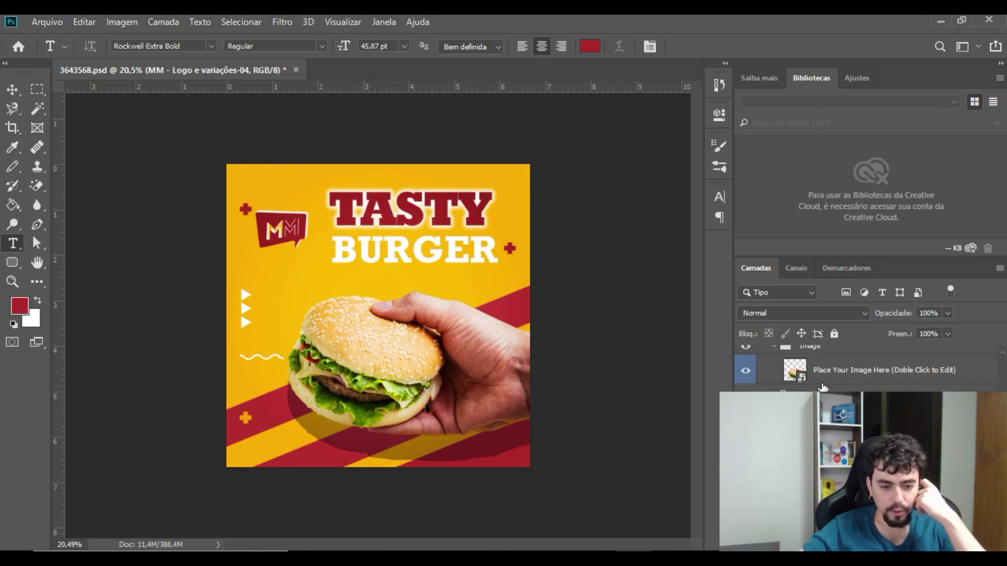
click(826, 374)
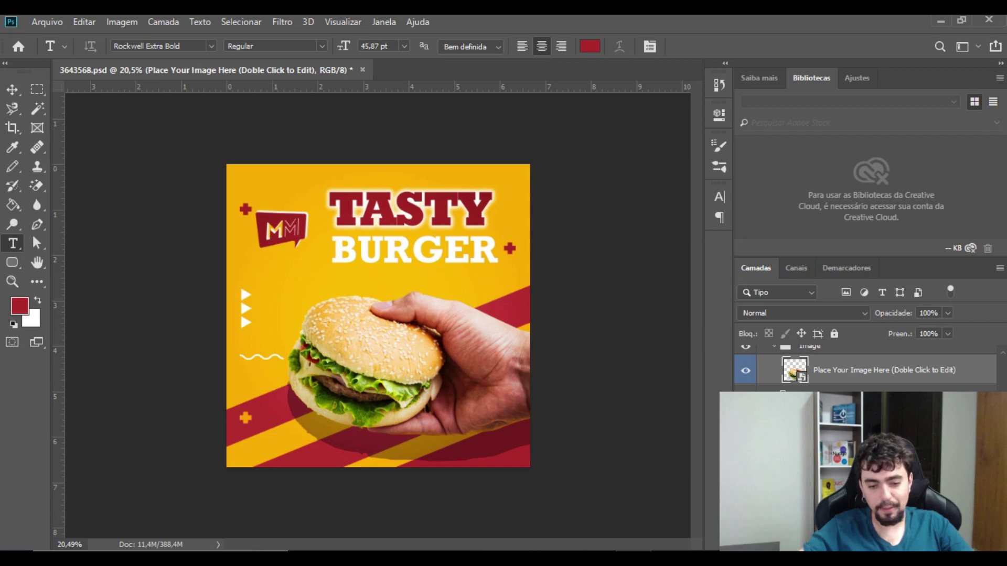
key(ctrl+shift+alt+n)
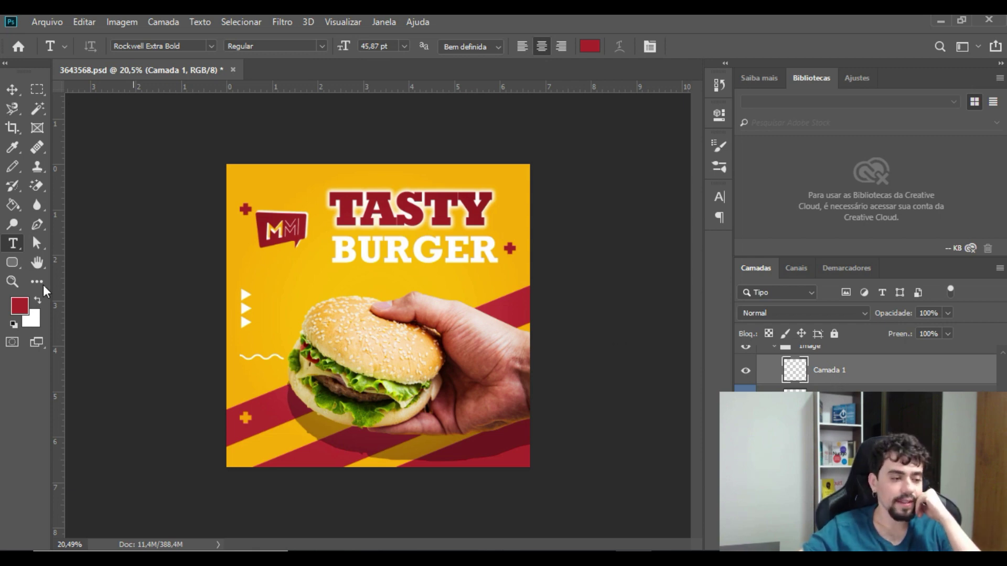
click(12, 207)
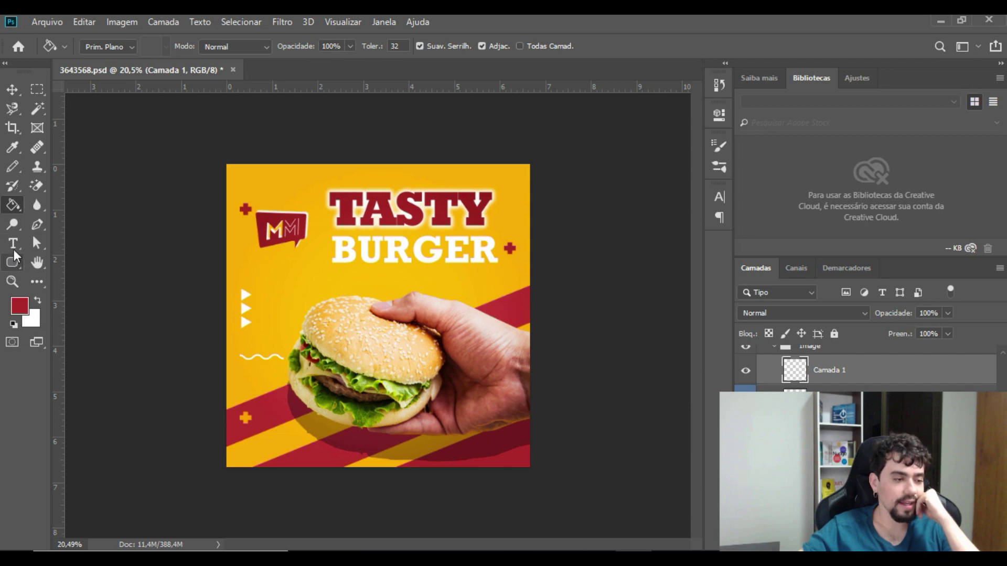
right_click(16, 211)
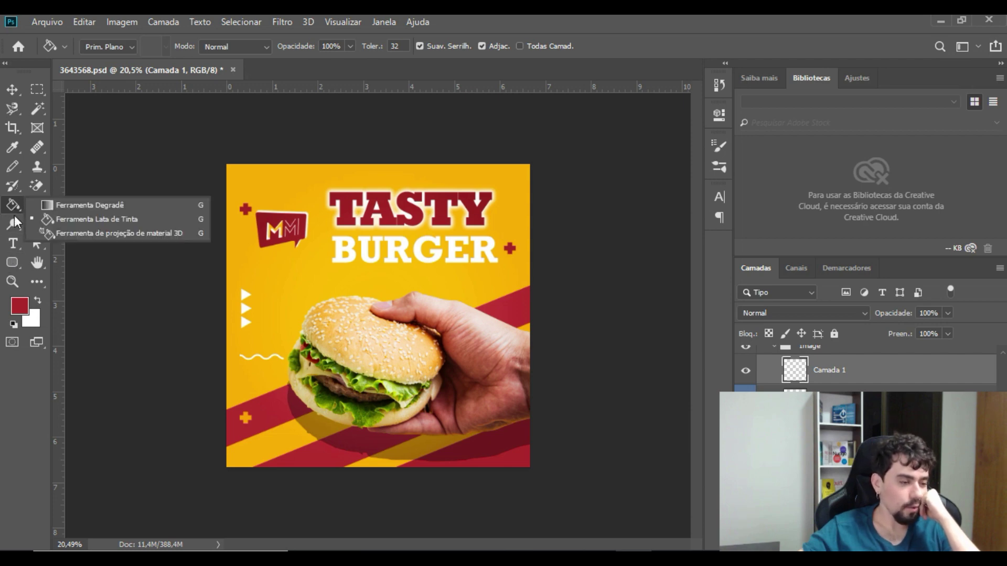
click(419, 215)
click(382, 251)
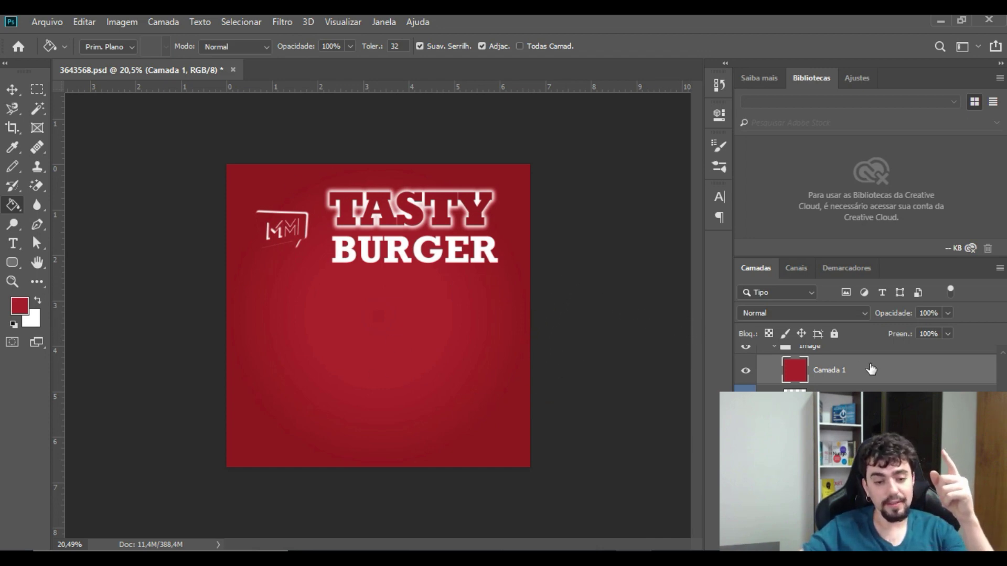
Step: Clip the red layer to the burger image with a clipping mask and preview blend modes on the image layer
right_click(839, 372)
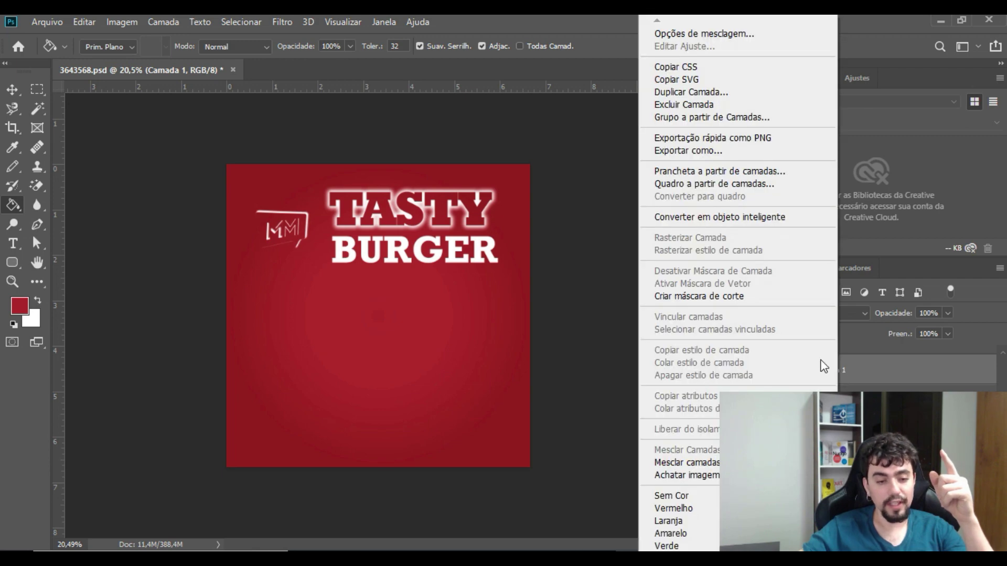
click(743, 295)
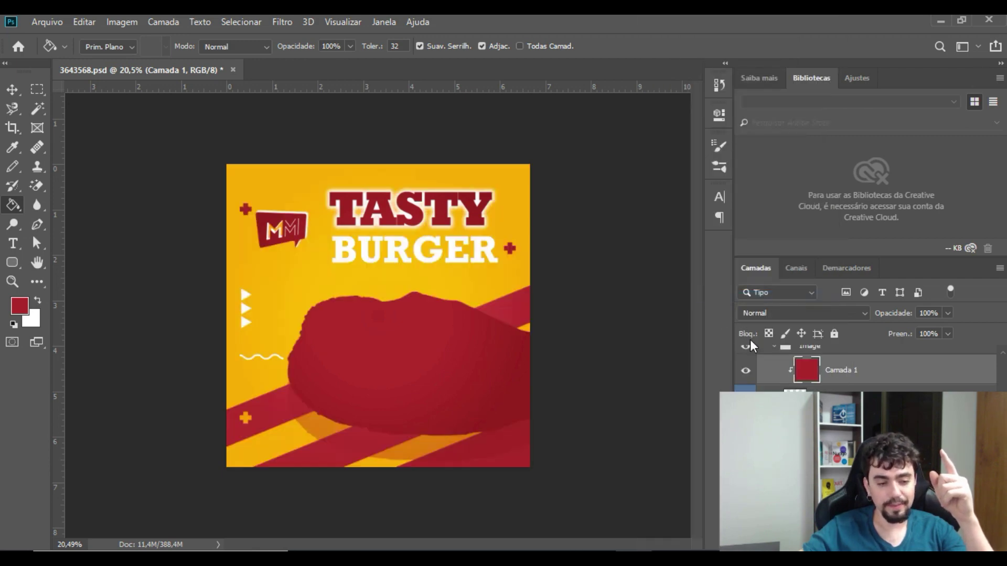
click(823, 390)
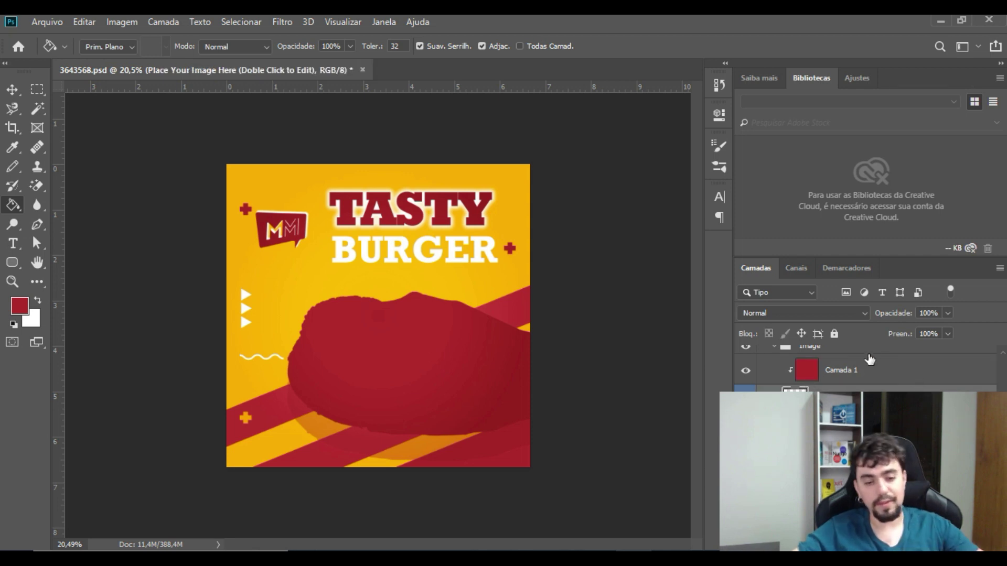
click(831, 315)
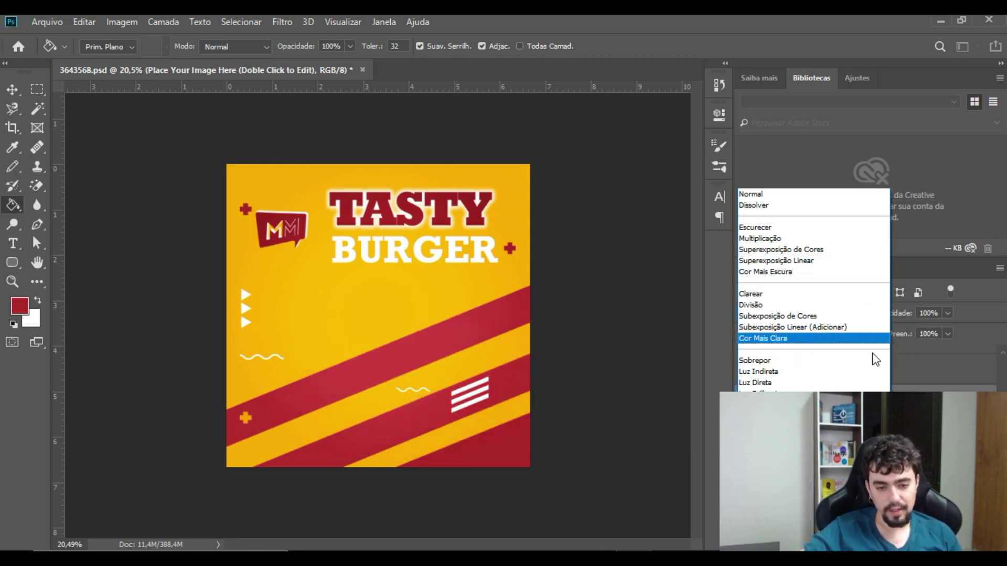
click(917, 374)
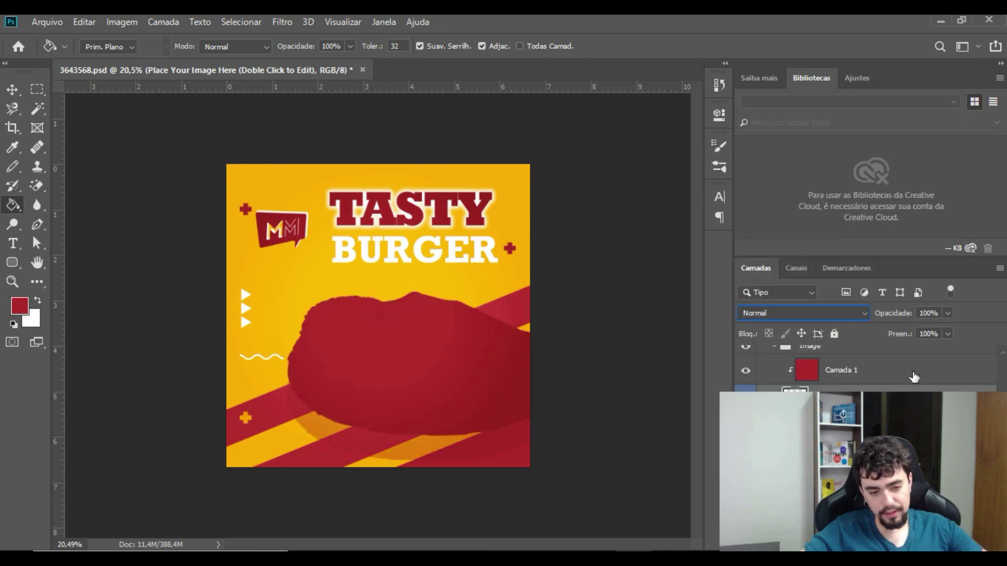
Step: Undo the clipping mask and the red fill on the layer above the burger image
click(778, 374)
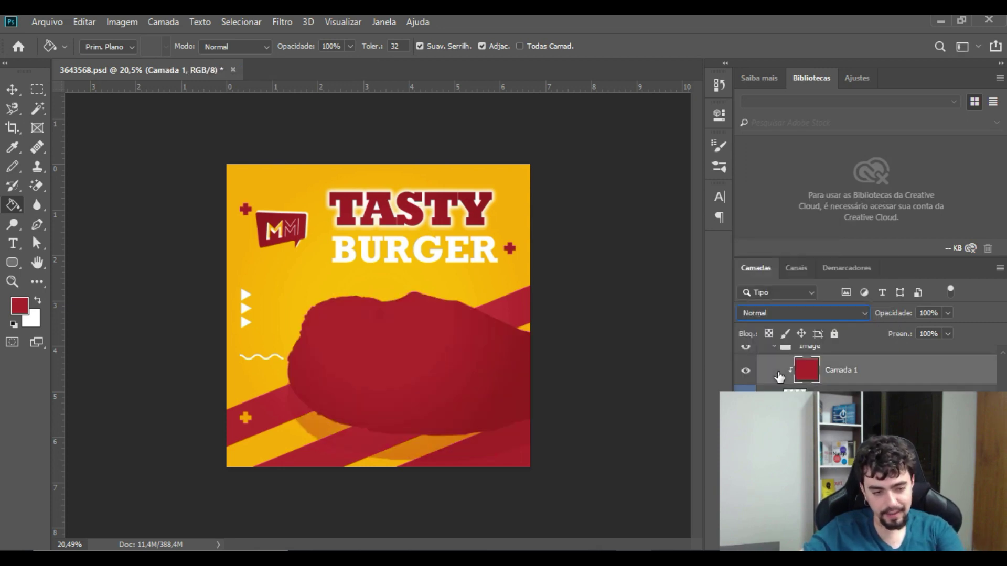
key(ctrl+alt+g)
key(ctrl+z)
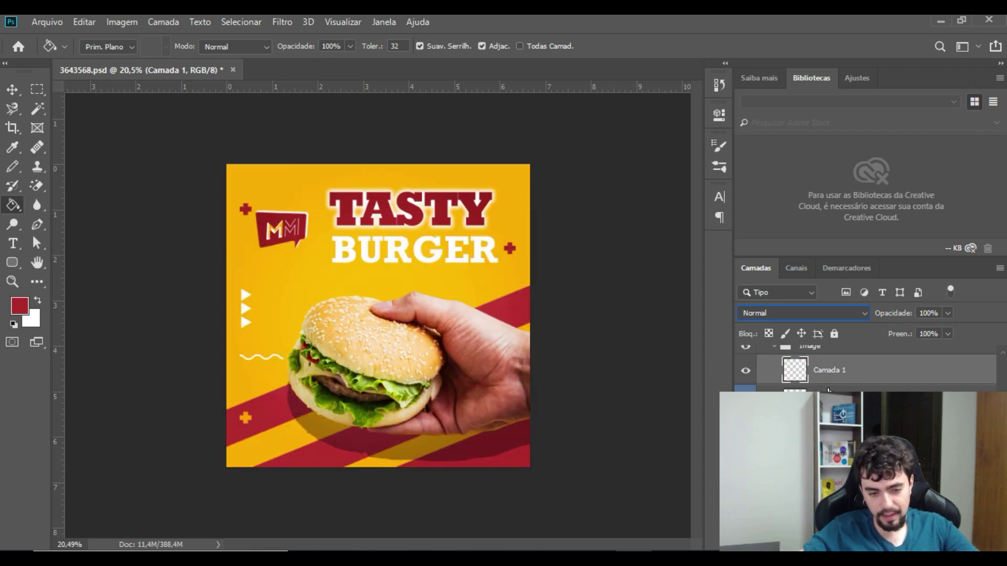
Step: Add a Brightness/Contrast adjustment layer above the burger image with brightness -49, and delete the empty layer Camada 1
click(939, 546)
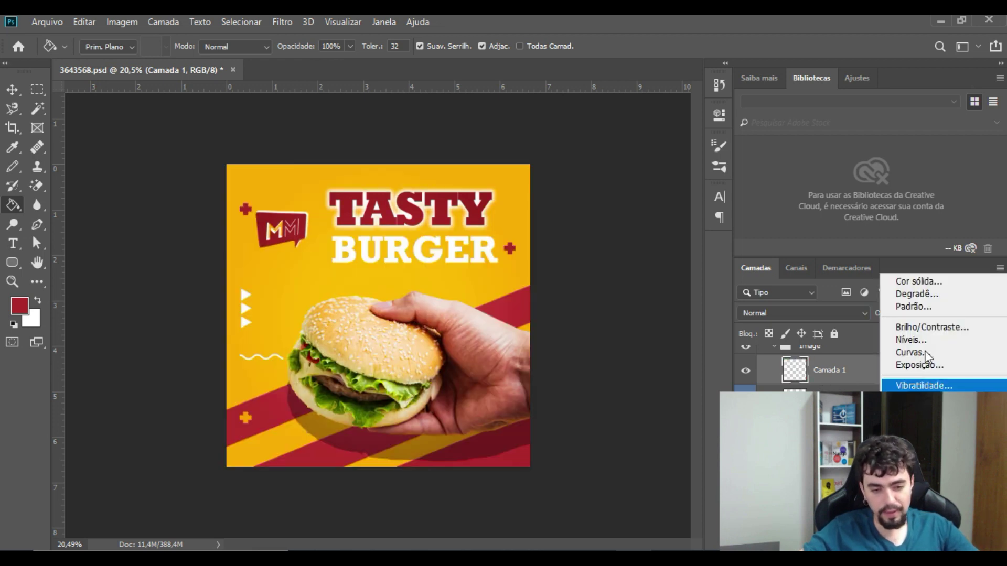
click(918, 327)
drag(593, 199, 572, 191)
drag(600, 188, 564, 211)
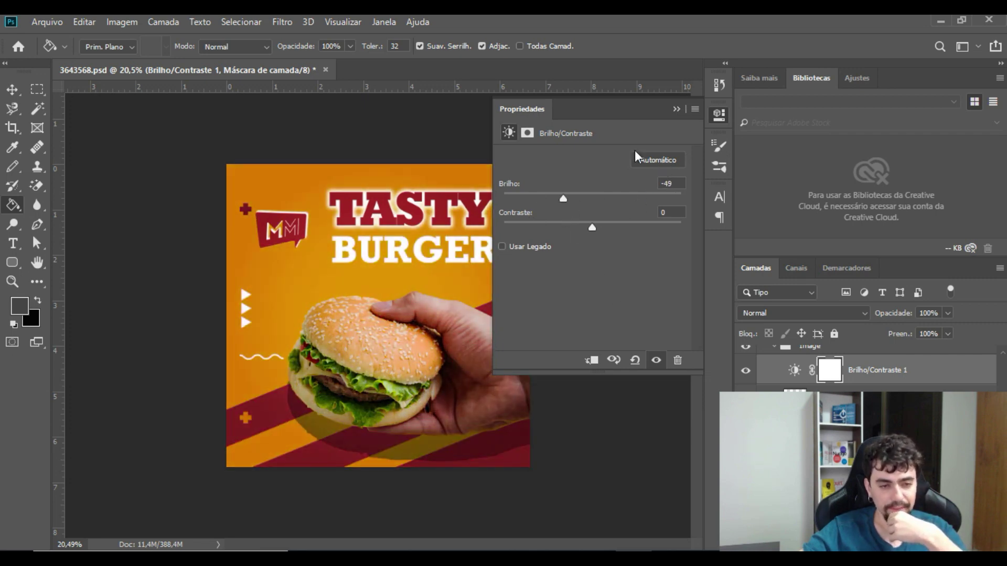
click(674, 109)
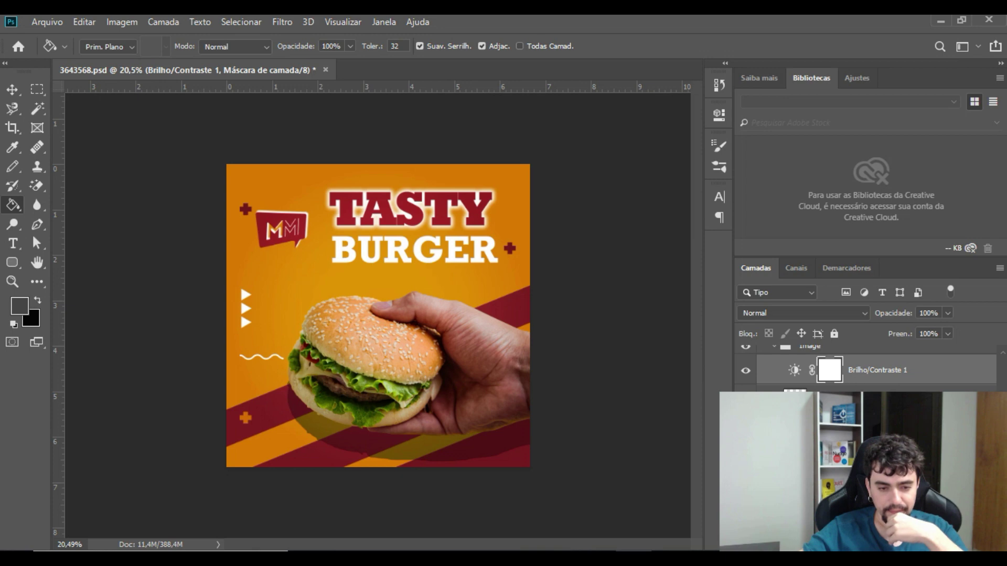
click(866, 401)
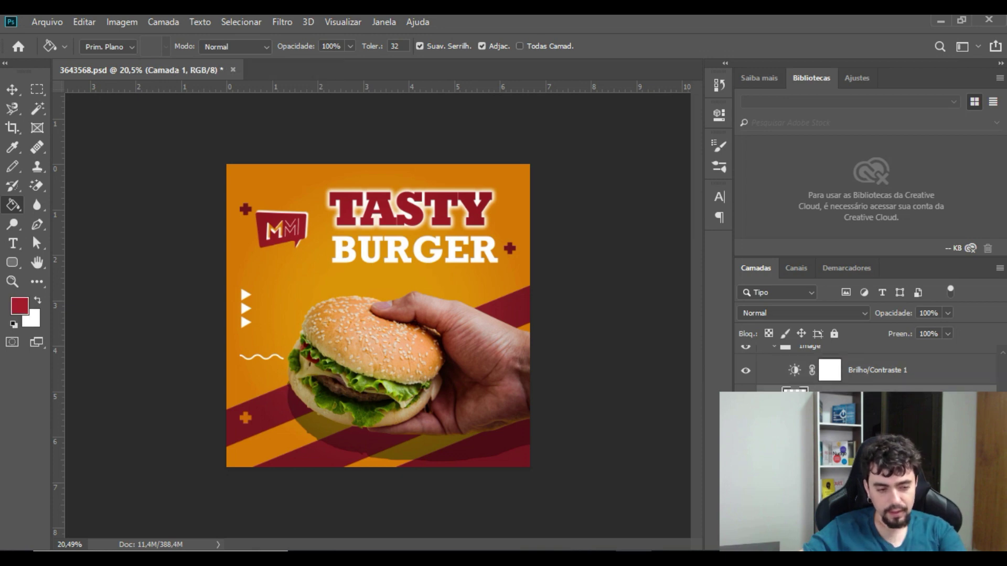
key(Delete)
Step: Set the foreground colour to white (ffffff) and fill the Shape layer in the Design group with it
scroll(865, 369, down, 7)
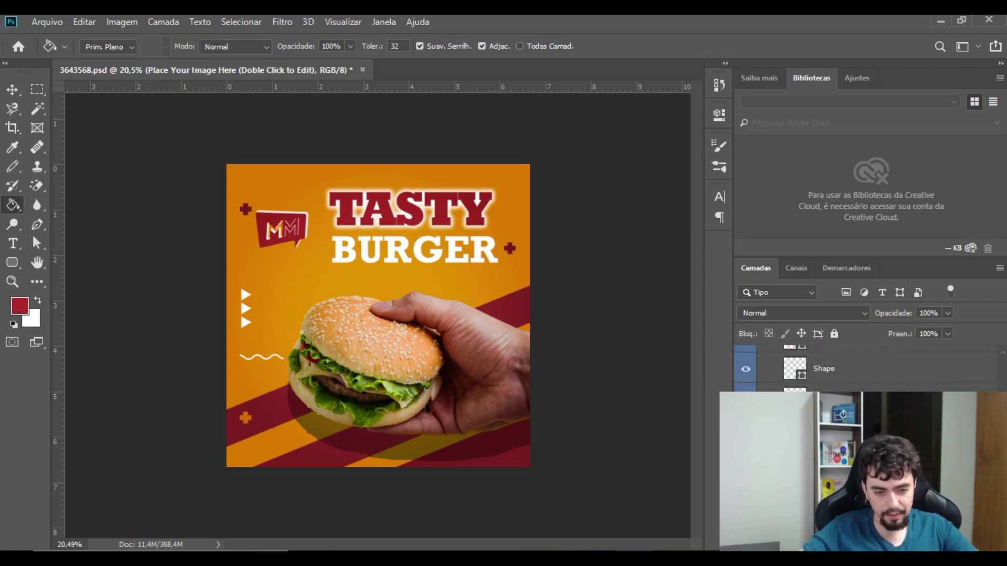
scroll(866, 367, up, 5)
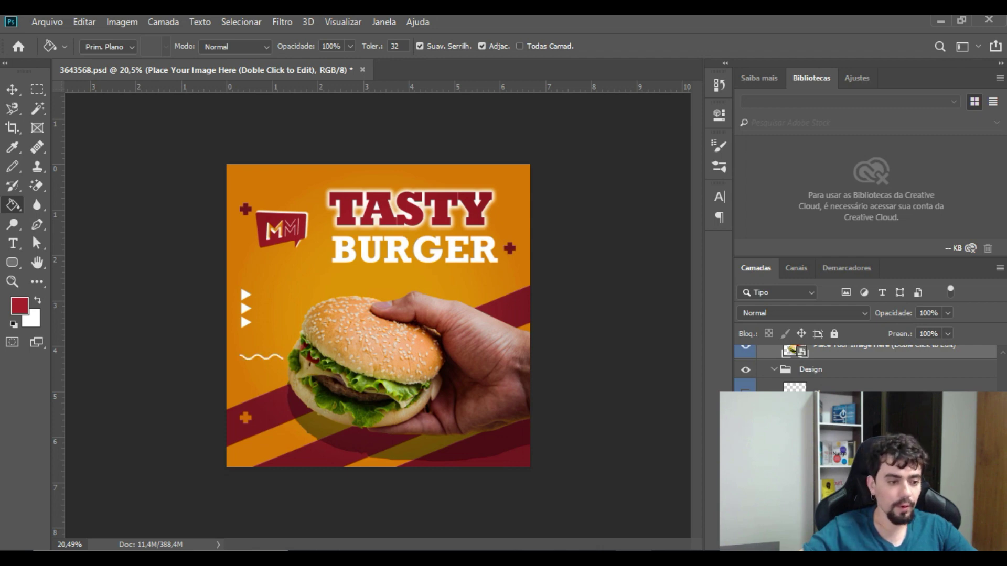
scroll(865, 367, down, 3)
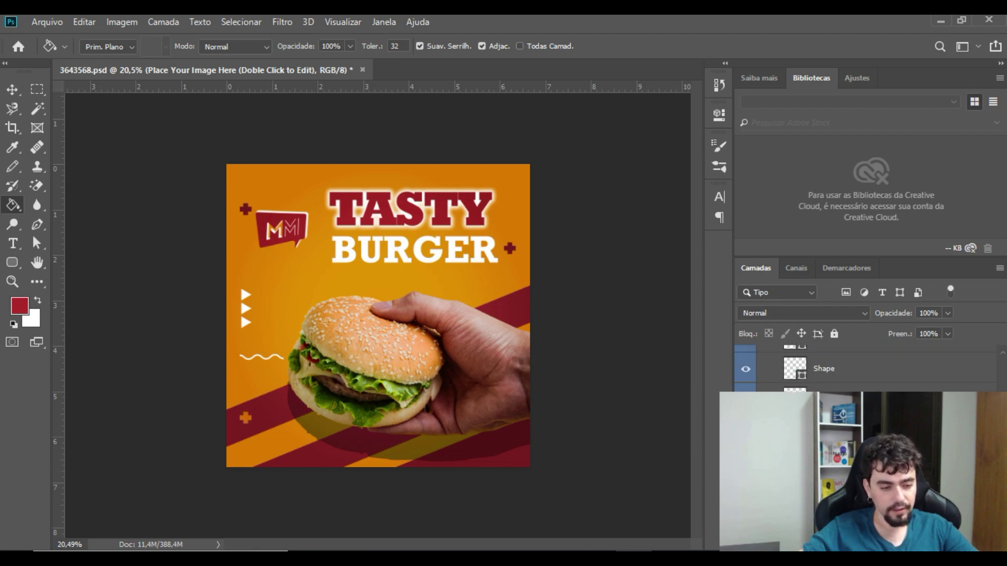
scroll(866, 367, down, 1)
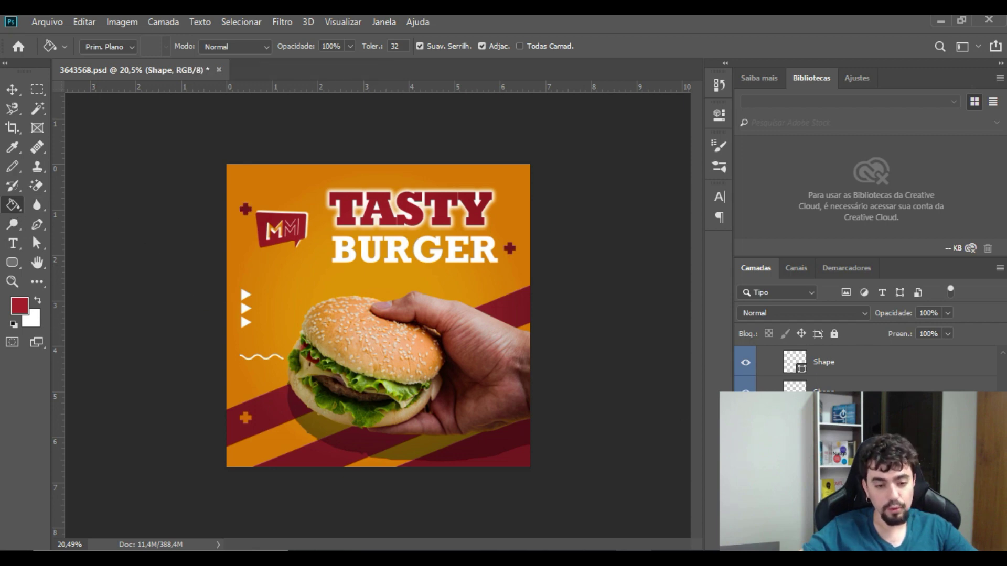
click(21, 307)
text(ffffff)
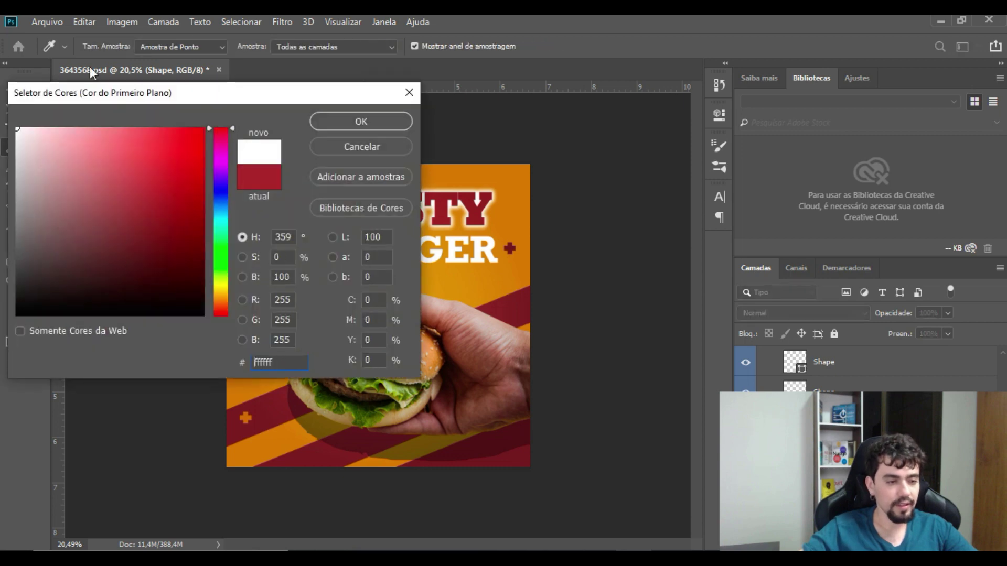
click(359, 120)
click(277, 420)
key(Return)
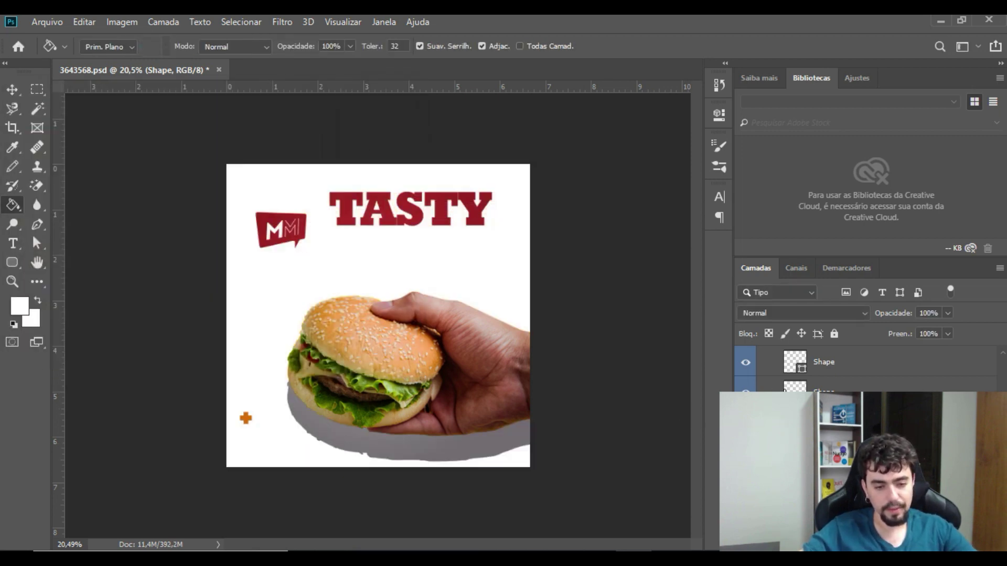
Step: Undo the white fill, rasterize the adjacent Shape layer in the Design group and undo the fill applied to it
key(ctrl+z)
click(839, 388)
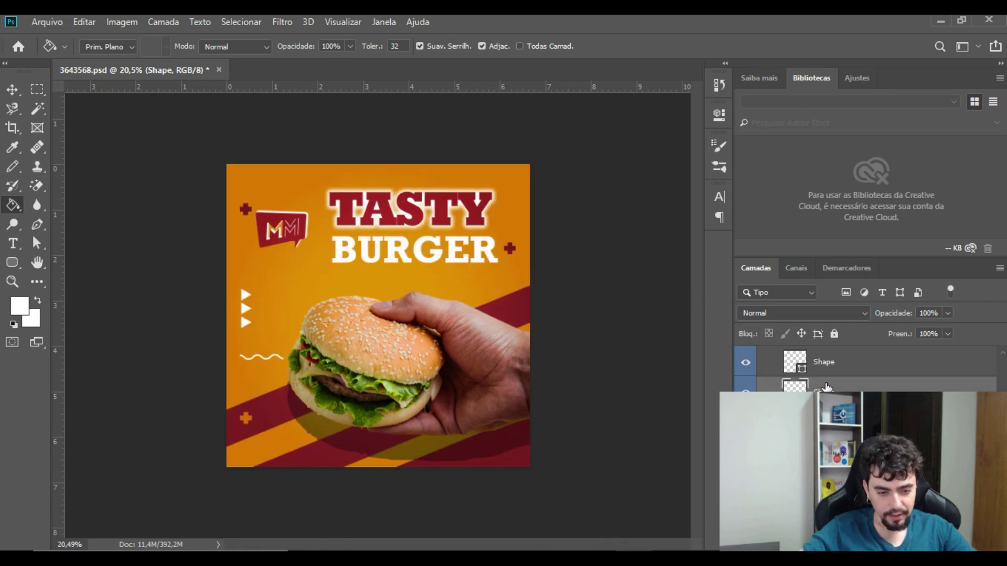
click(282, 416)
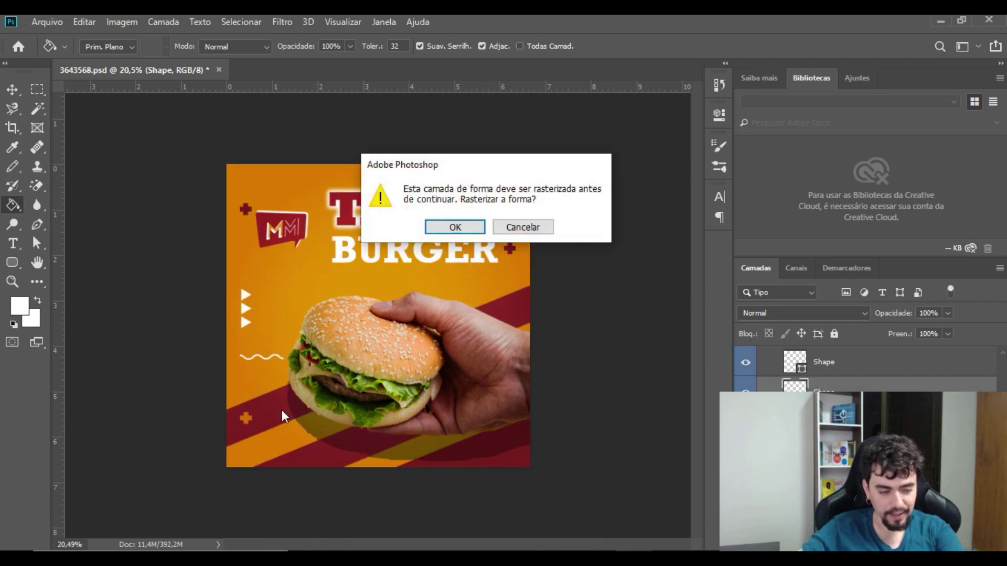
key(Return)
key(ctrl+z)
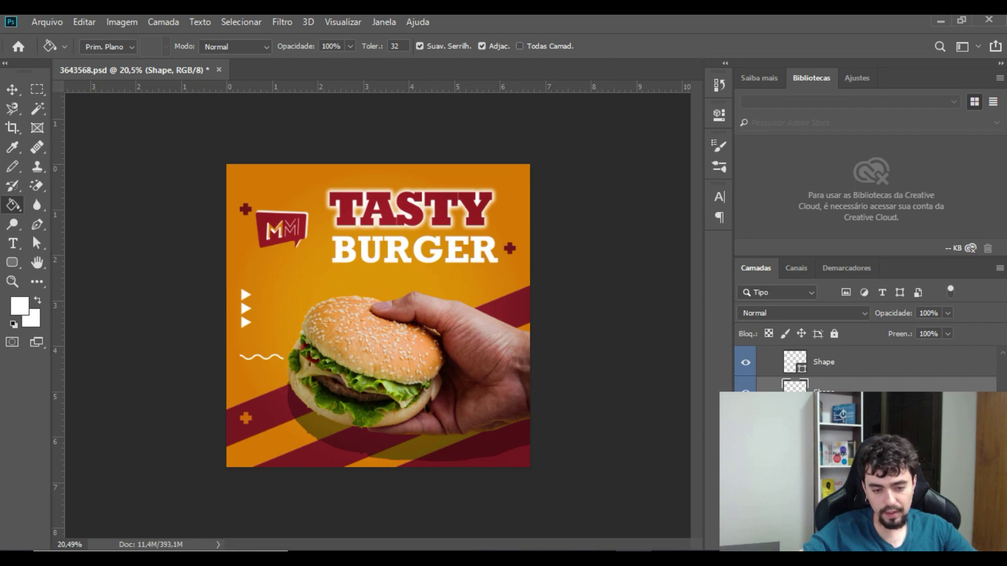
Step: Check which canvas element each Shape layer in the Design group holds by viewing its transform bounds, cancelling every transform
key(ctrl+t)
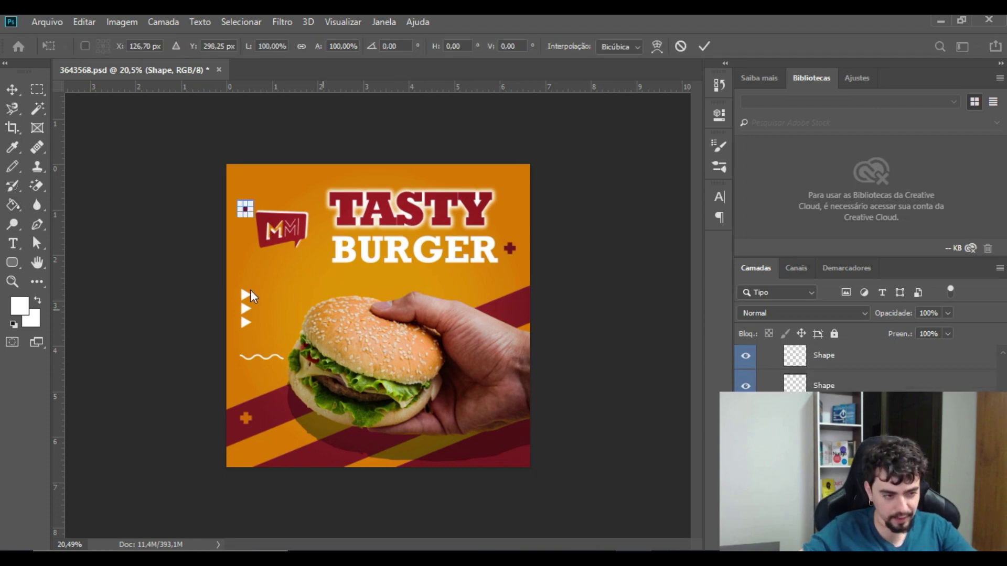
key(Escape)
click(845, 366)
key(ctrl+t)
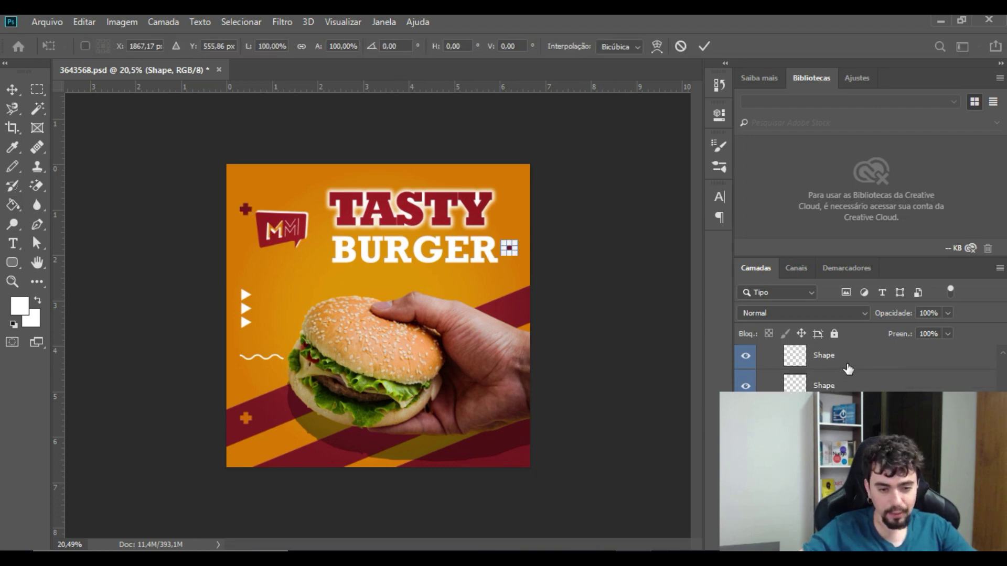
key(Escape)
click(849, 386)
key(ctrl+t)
key(Escape)
click(847, 354)
key(ctrl+t)
scroll(847, 367, down, 3)
key(Escape)
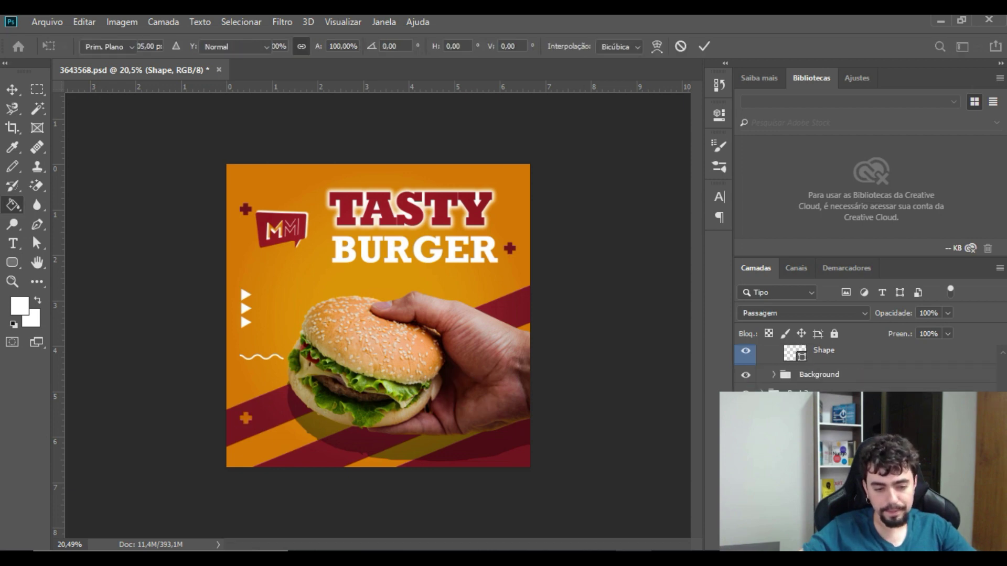
Step: Hide the Post groups one by one from Post 1 to view each design, and show them all again
click(818, 485)
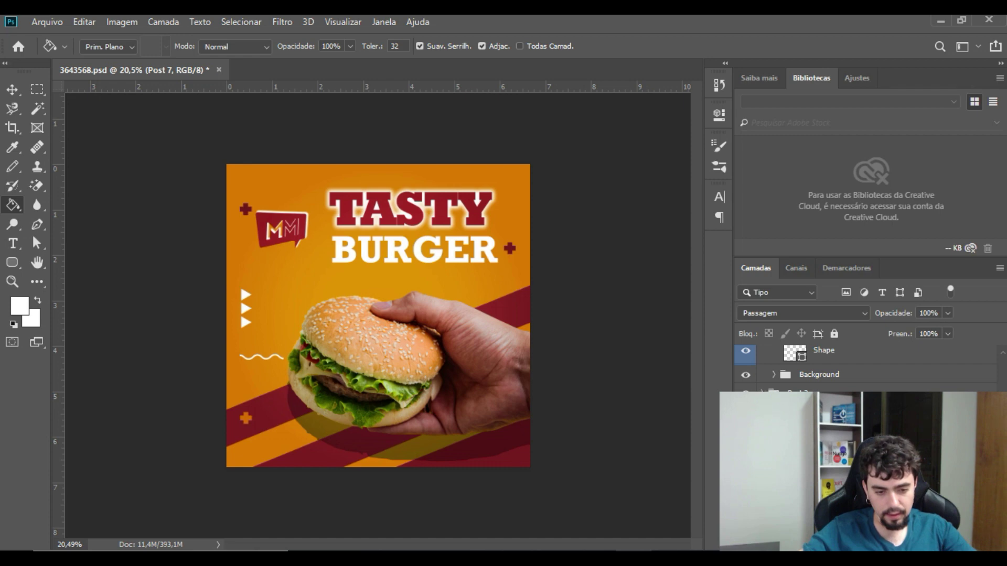
scroll(866, 369, down, 5)
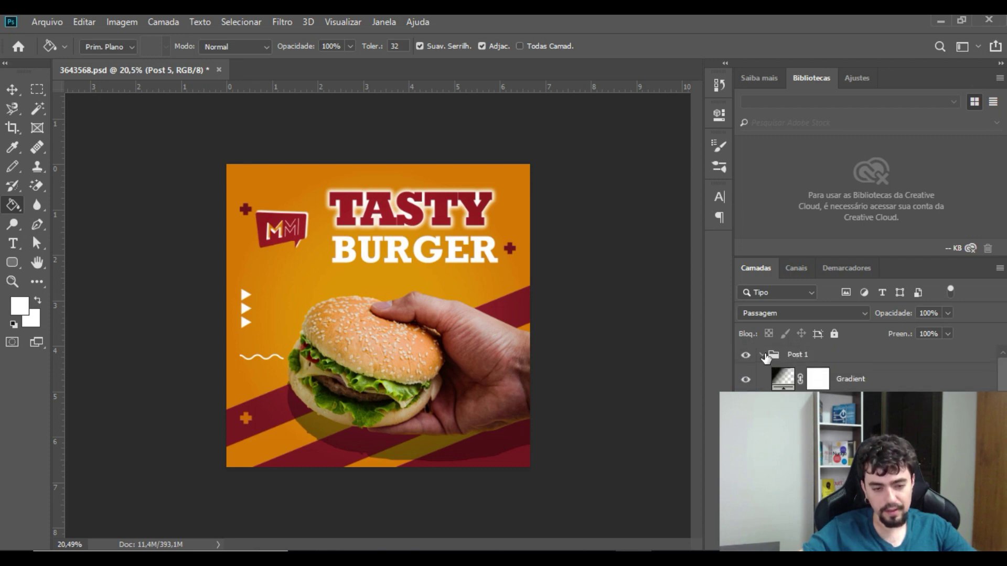
click(762, 352)
click(746, 355)
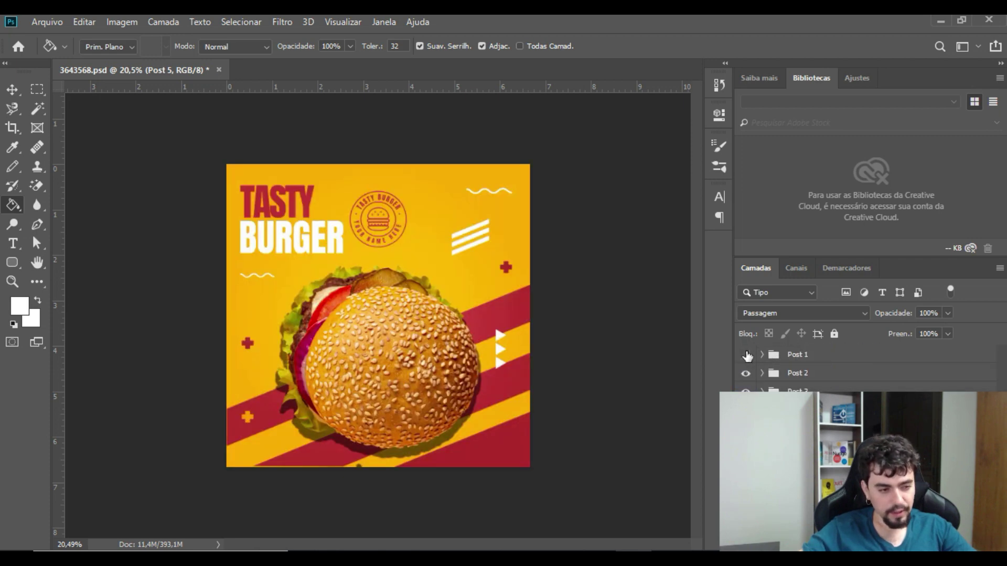
click(747, 374)
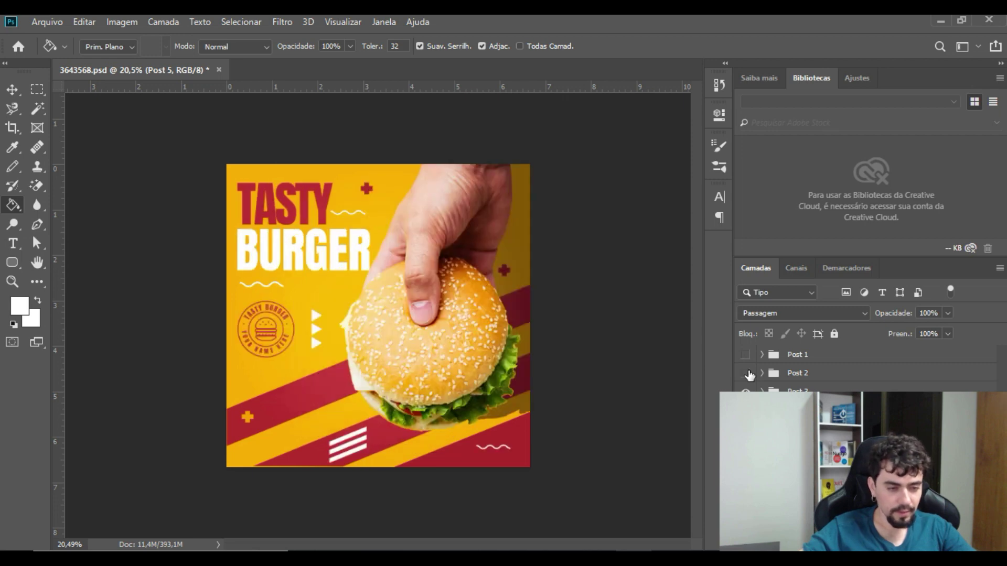
click(745, 391)
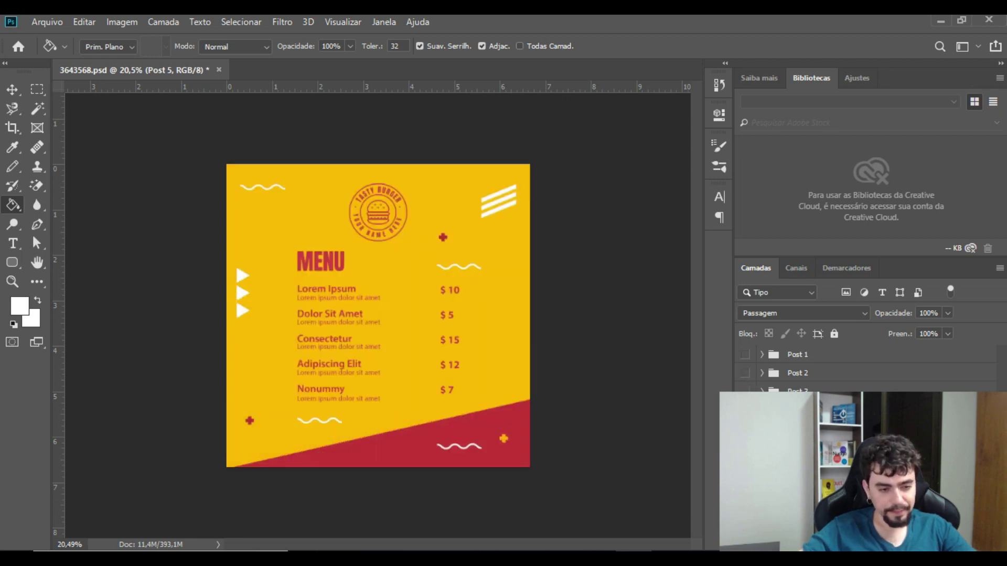
click(746, 410)
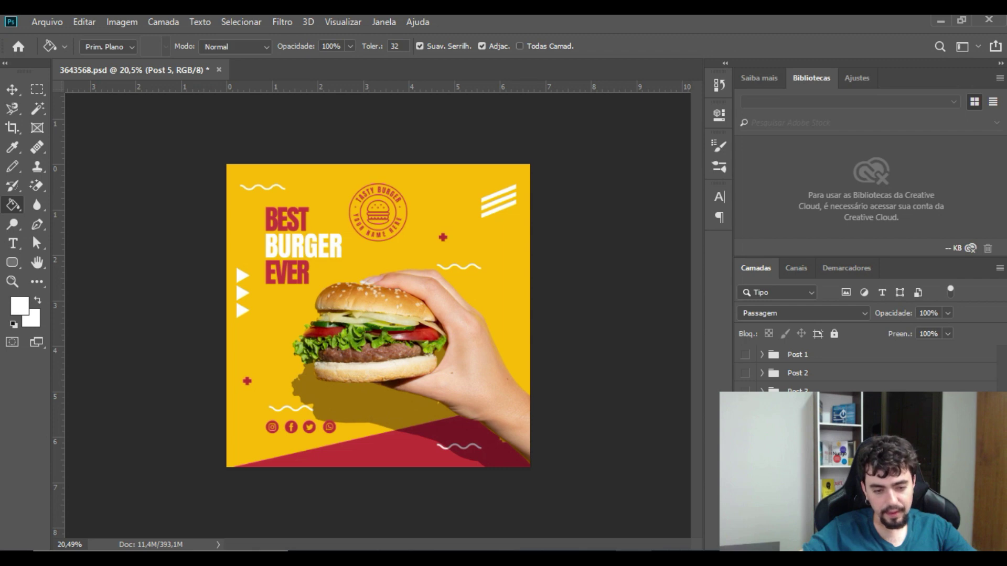
click(745, 428)
drag(745, 428, 745, 354)
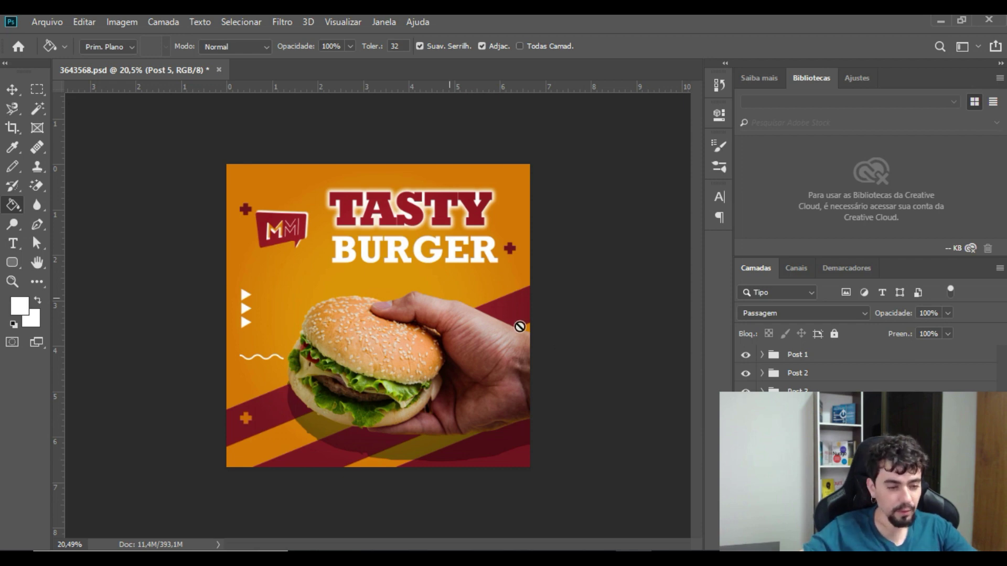
key(ctrl+t)
click(632, 262)
click(787, 361)
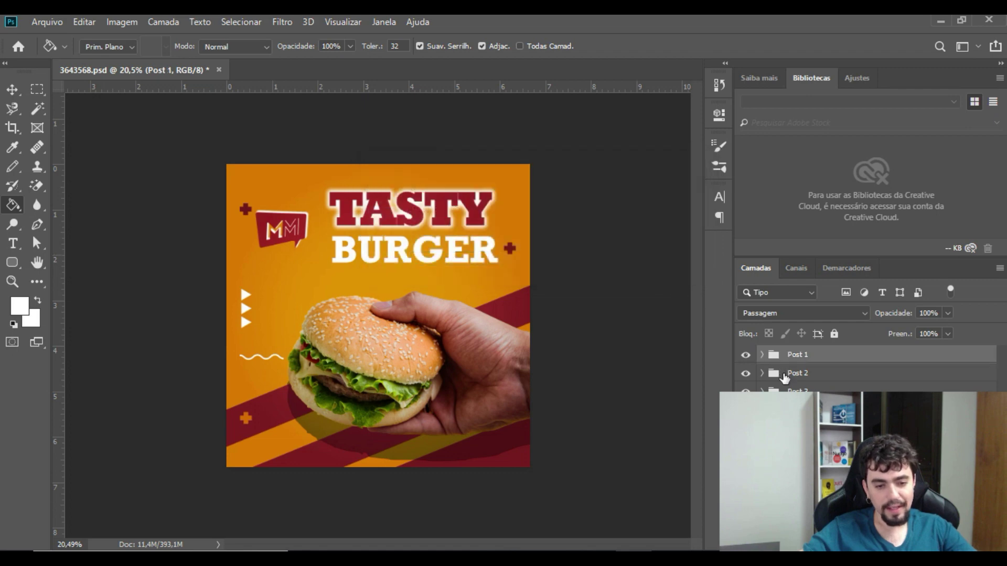
click(762, 354)
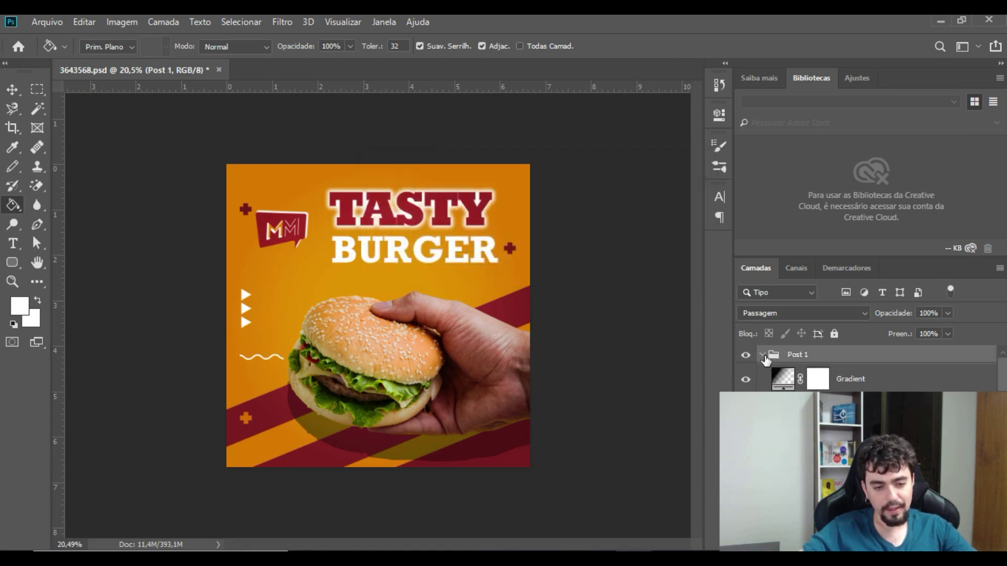
click(889, 385)
key(ctrl+t)
click(470, 227)
Step: Reposition the MM logo just beside the TASTY BURGER title, at about X 401 px and Y 436 px
ctrl+click(283, 229)
key(ctrl+t)
drag(319, 192, 392, 256)
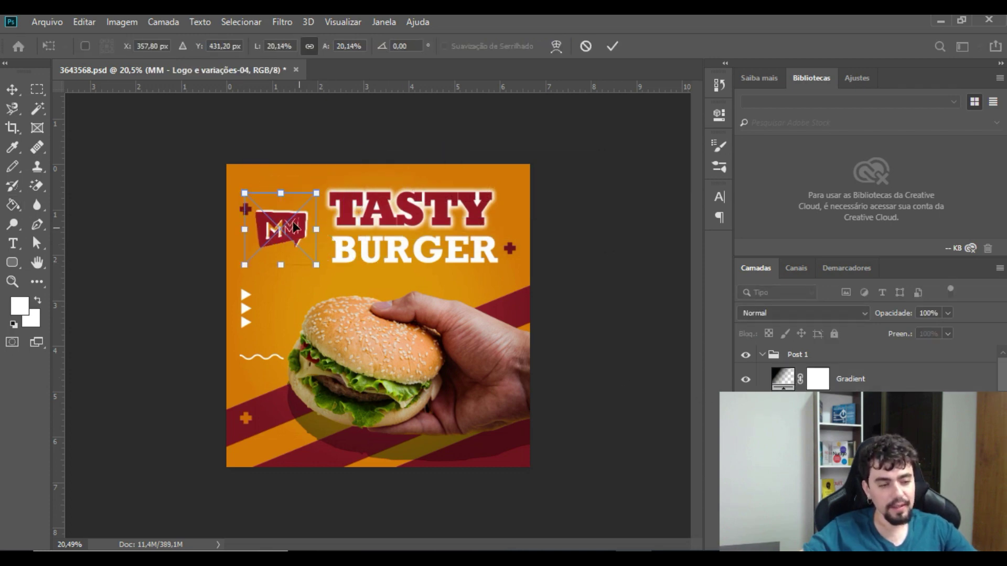
mouse_move(292, 222)
mouse_down()
mouse_move(452, 217)
mouse_move(528, 204)
mouse_move(303, 224)
mouse_up()
key(ctrl+z)
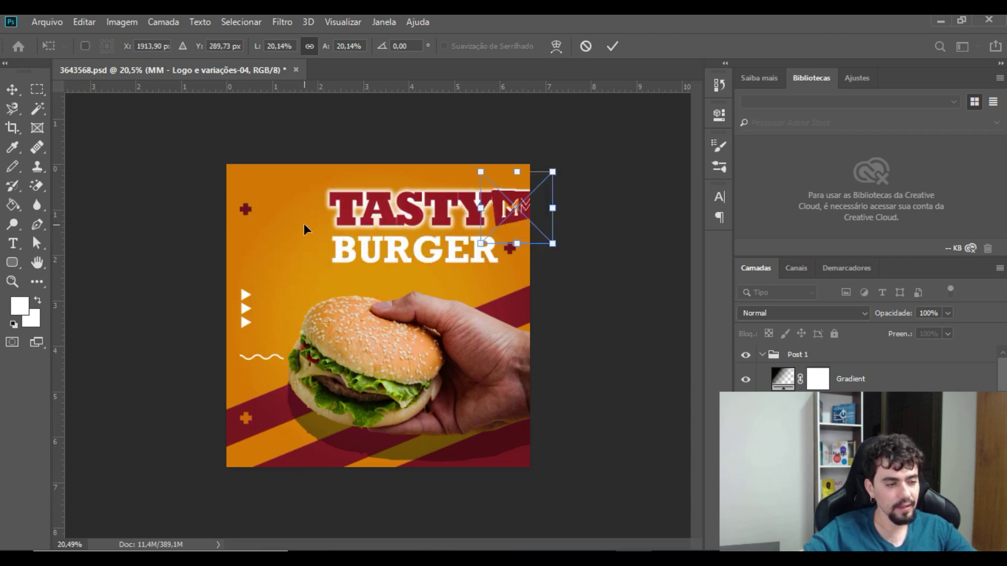
mouse_move(520, 211)
mouse_down()
mouse_move(297, 241)
mouse_move(291, 228)
mouse_up()
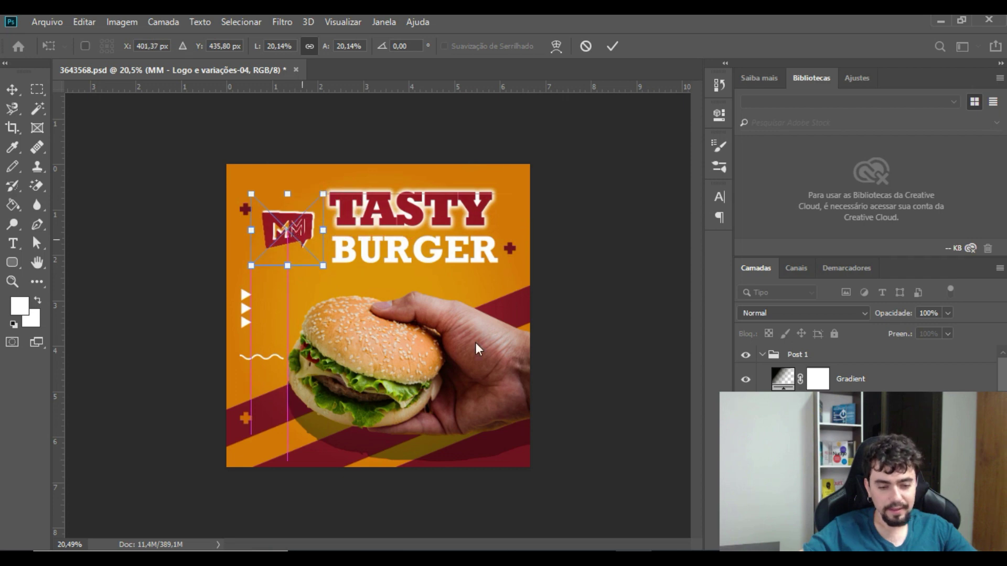
key(Return)
key(g)
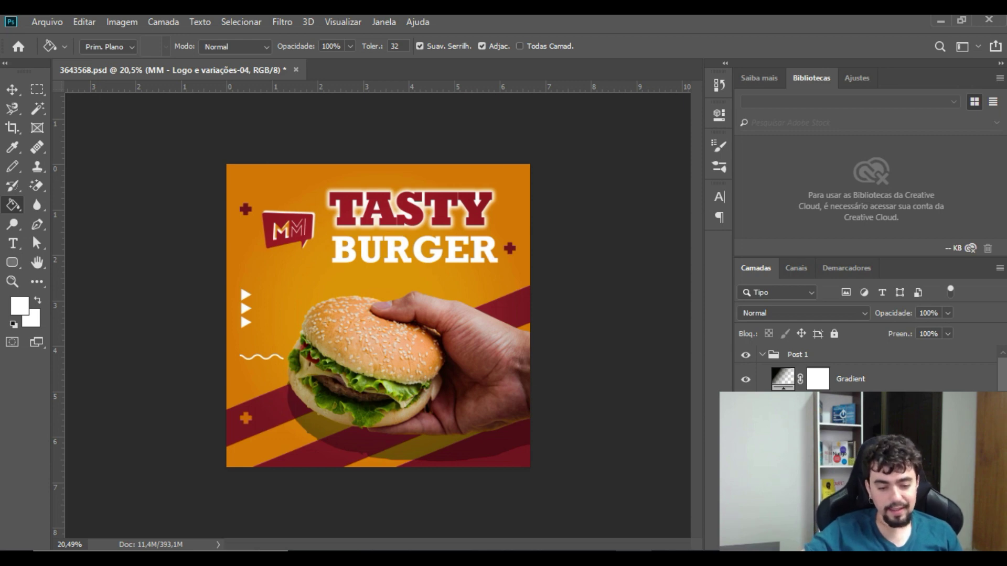
Step: Add a gradient fill layer fading from white to transparent above the logo layer
click(876, 541)
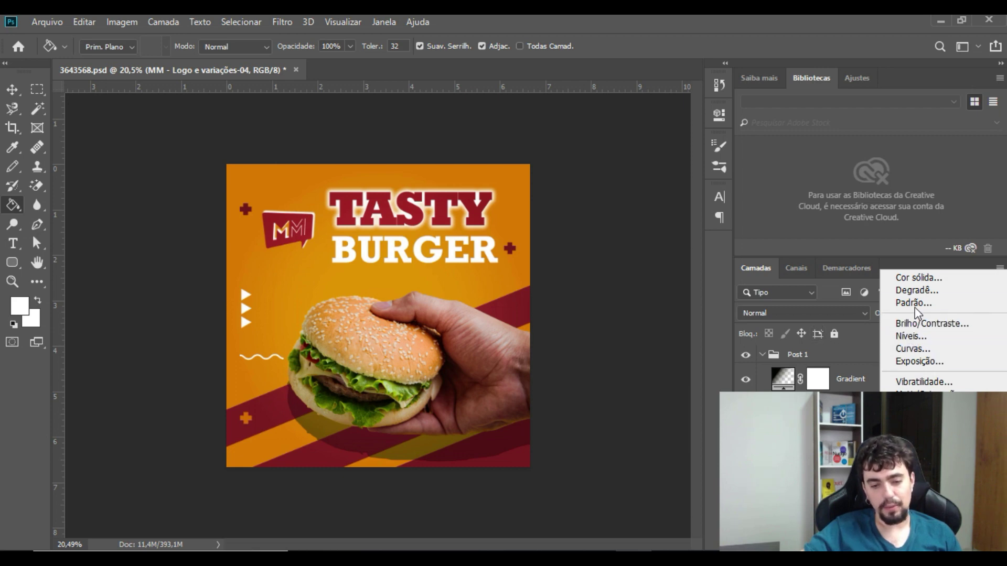
click(916, 291)
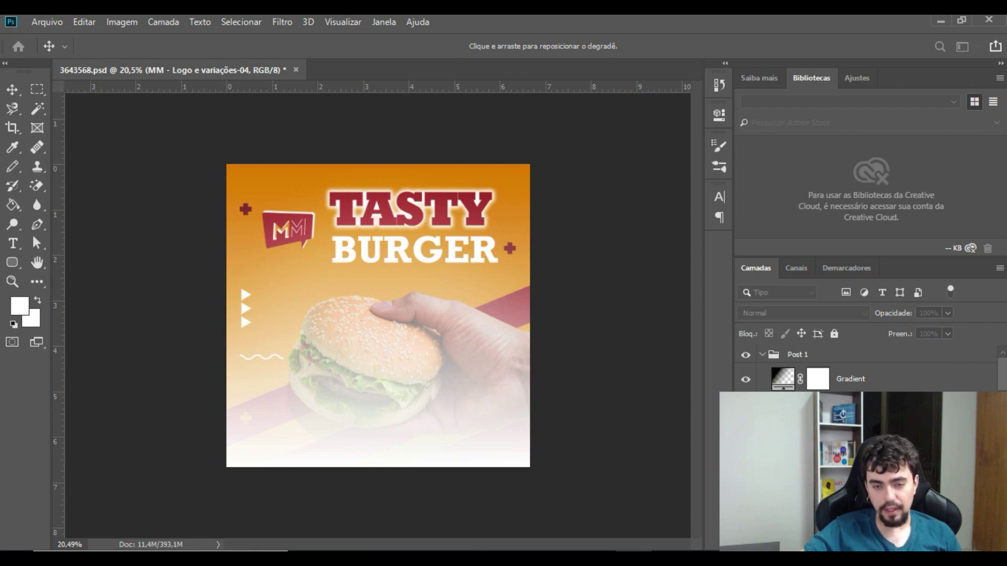
key(Return)
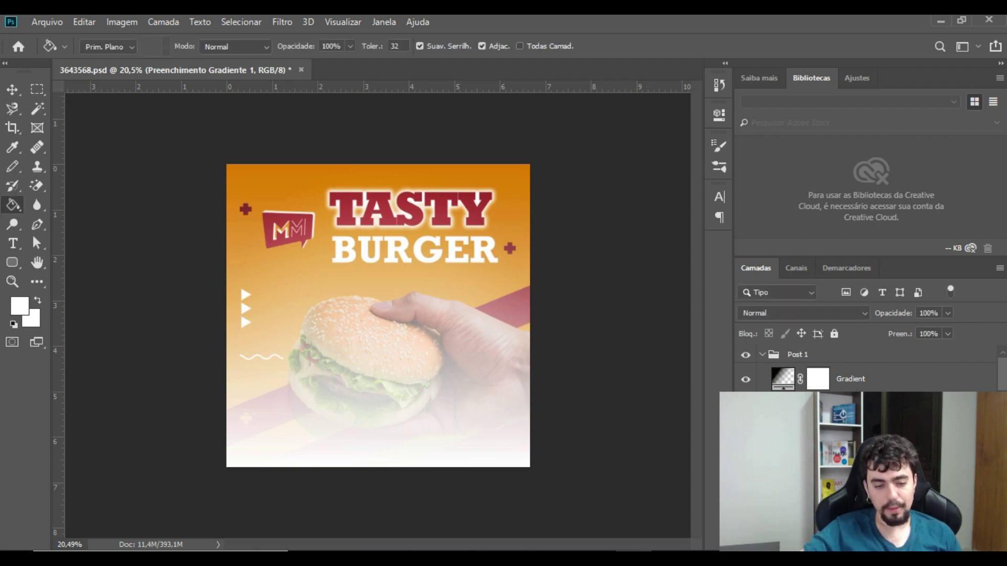
right_click(808, 379)
click(818, 296)
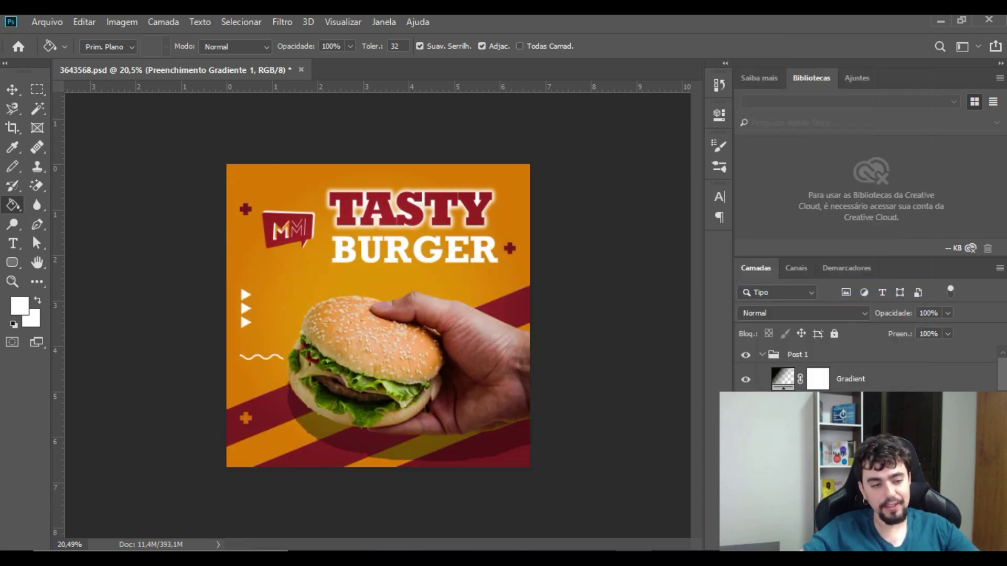
key(ctrl+z)
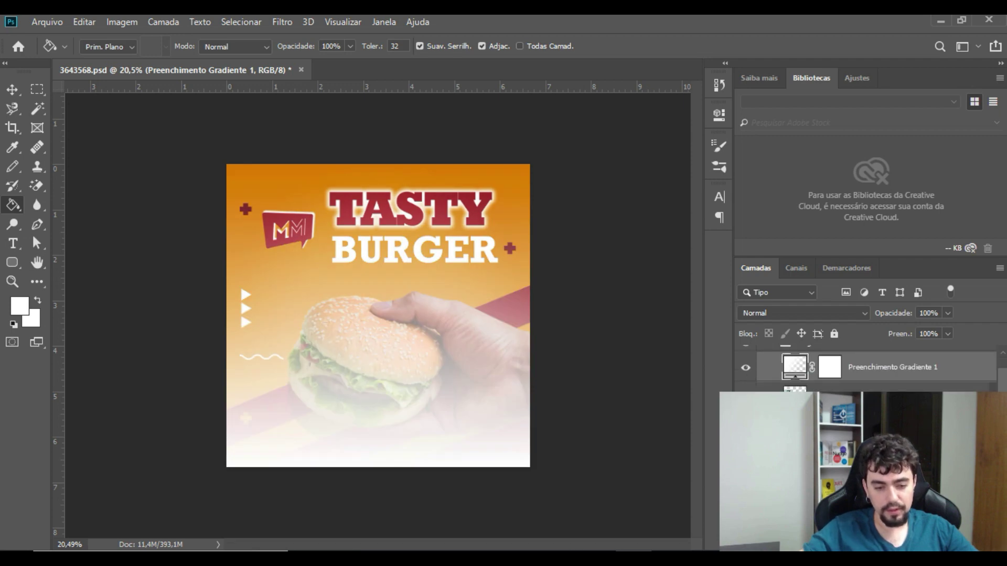
Step: Move the gradient fill layer into the Image group above the burger image and clip it with a clipping mask
scroll(865, 368, down, 3)
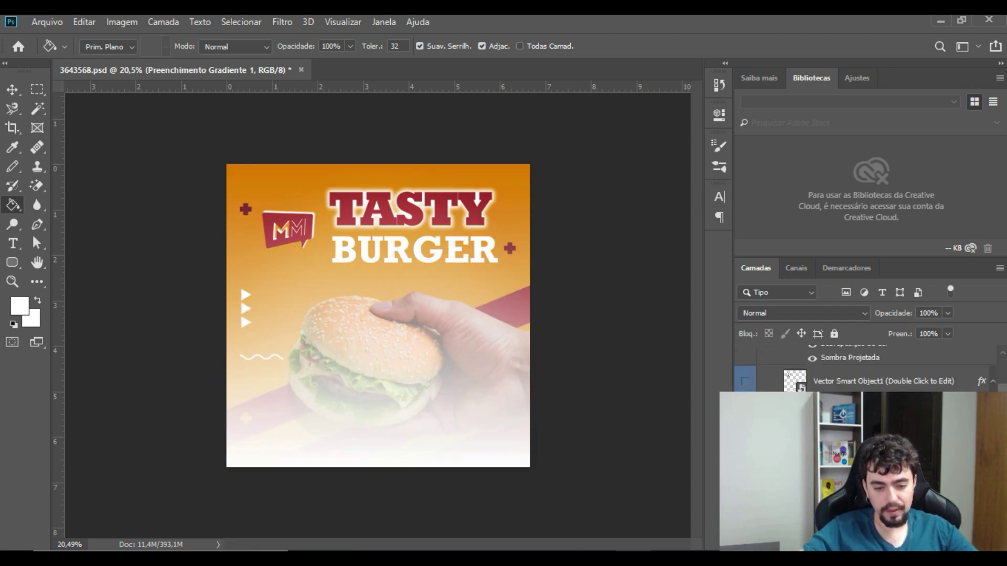
scroll(866, 369, down, 1)
scroll(866, 368, down, 3)
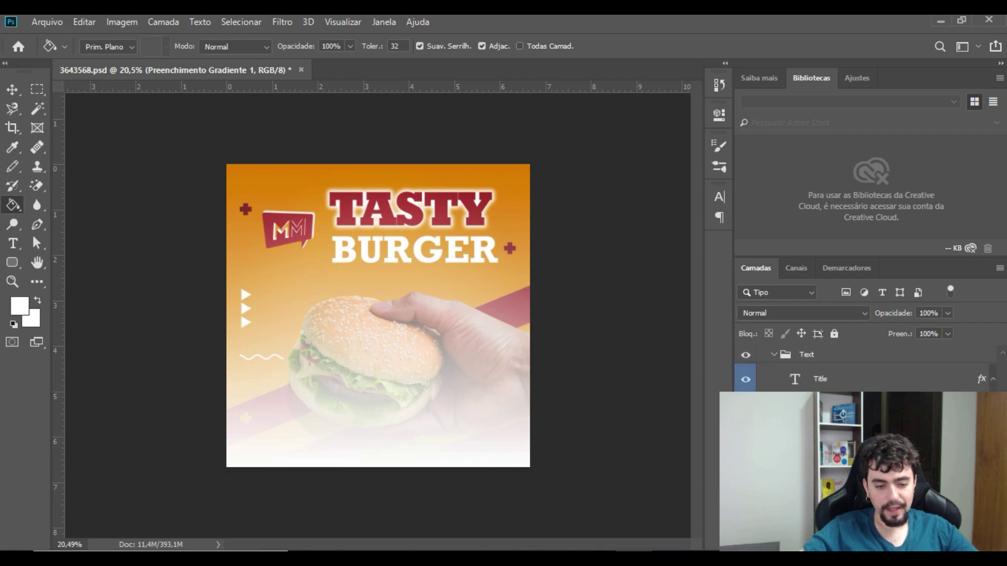
drag(866, 466, 866, 451)
right_click(867, 451)
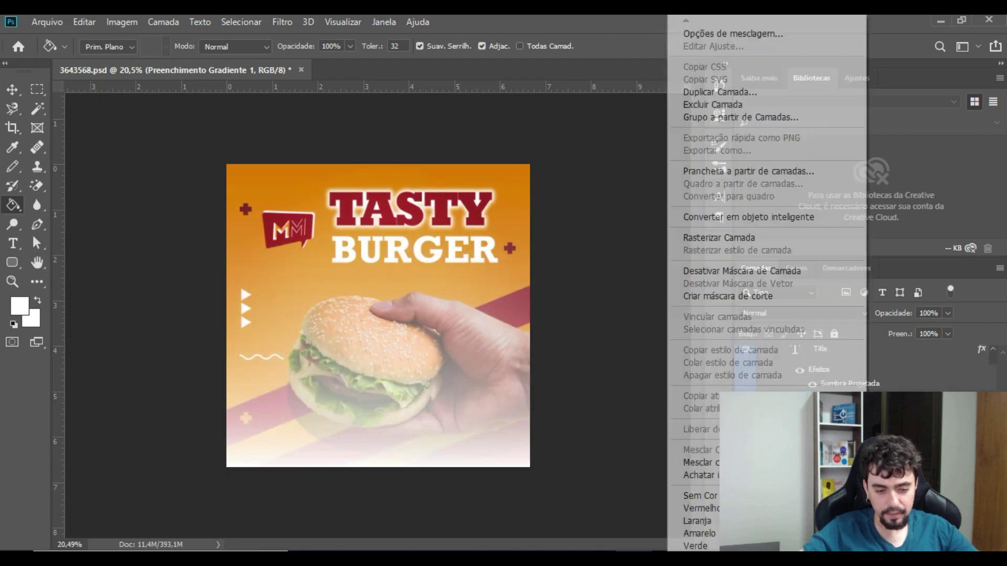
click(735, 296)
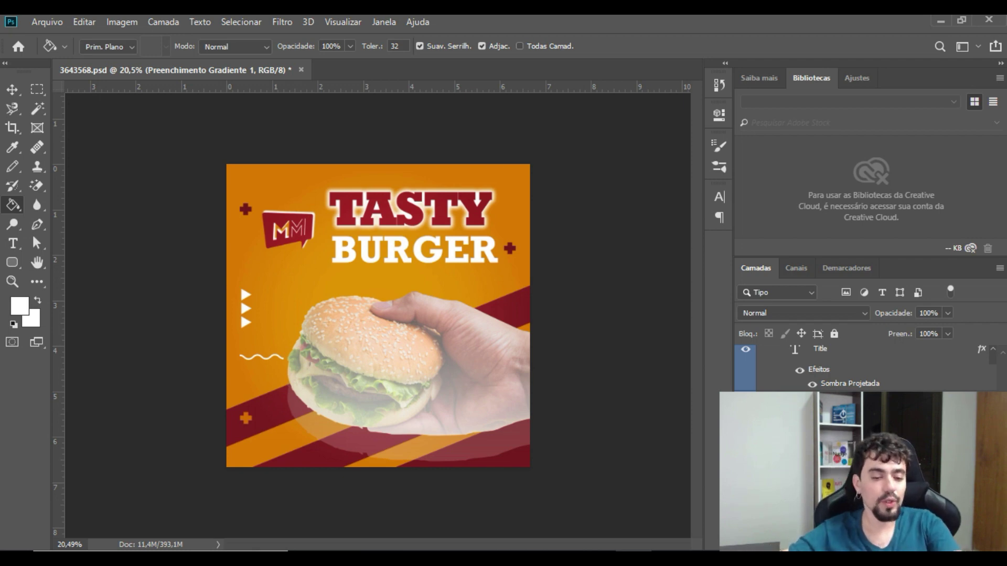
Step: Set the blend mode of the clipped gradient fill layer to Cor
scroll(865, 367, down, 1)
scroll(865, 367, down, 1)
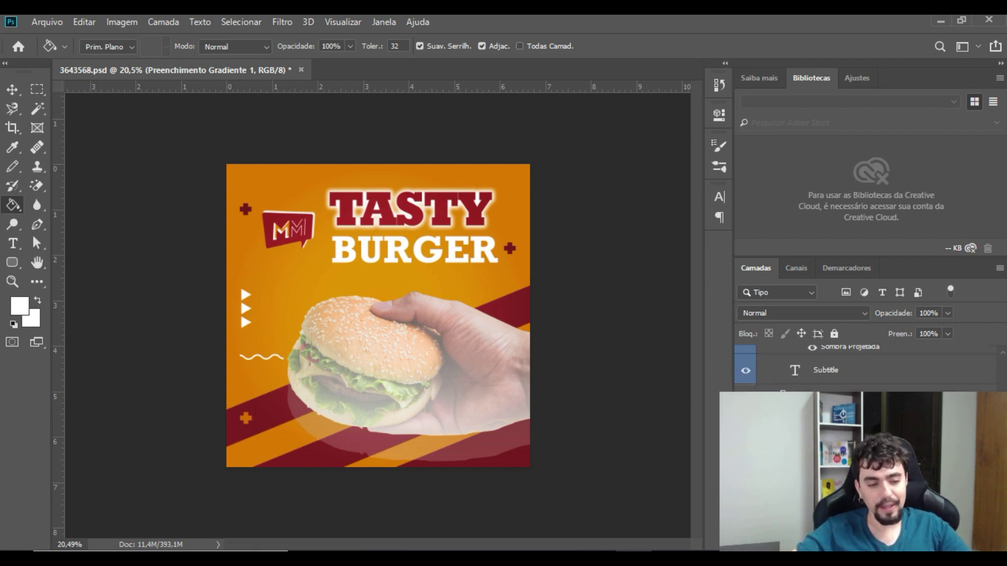
click(840, 317)
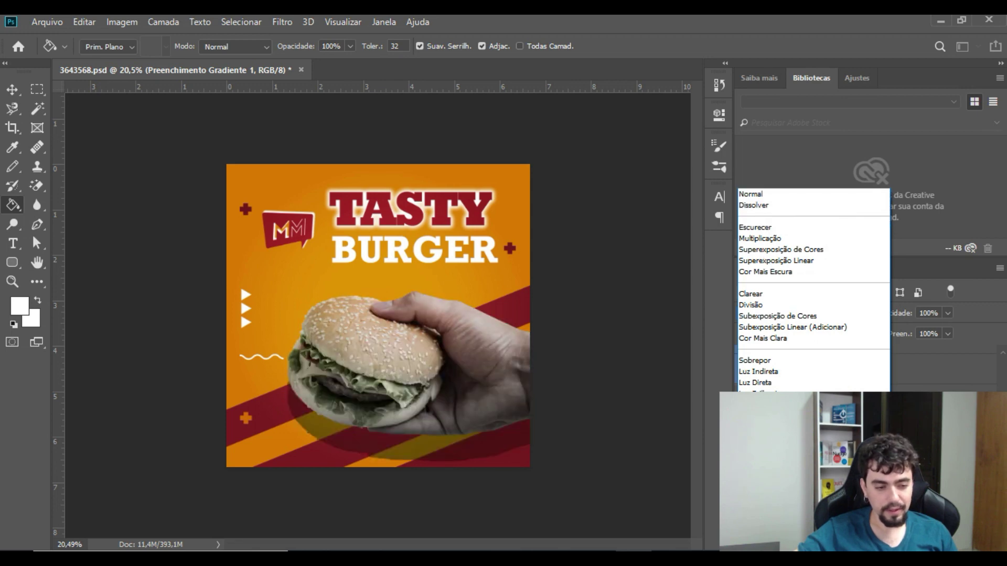
click(756, 526)
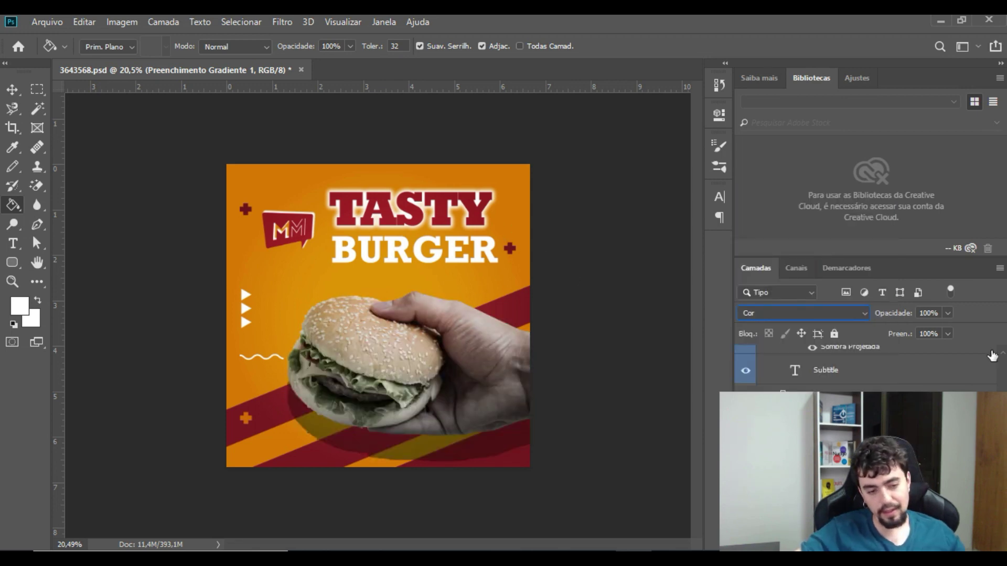
scroll(865, 370, down, 3)
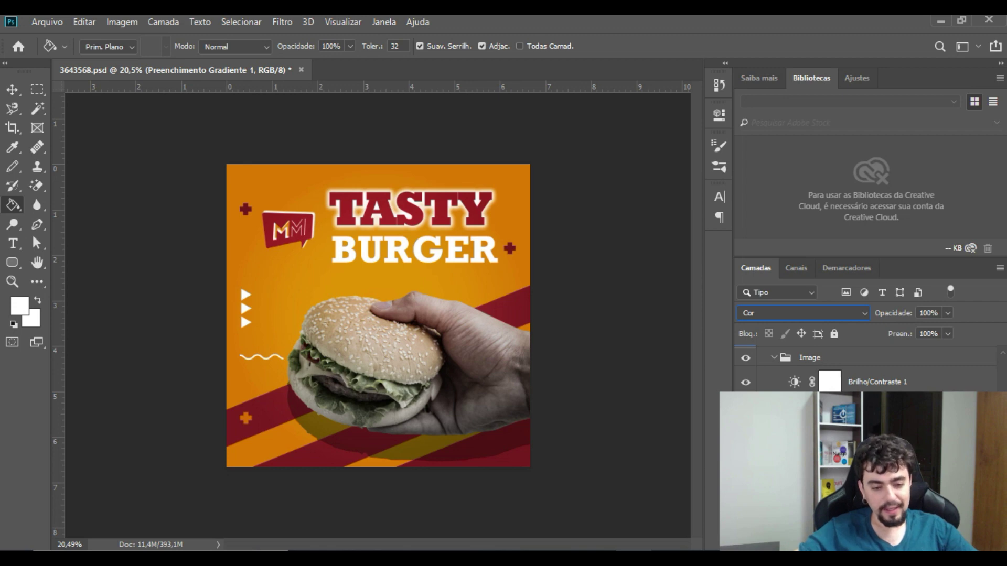
right_click(882, 420)
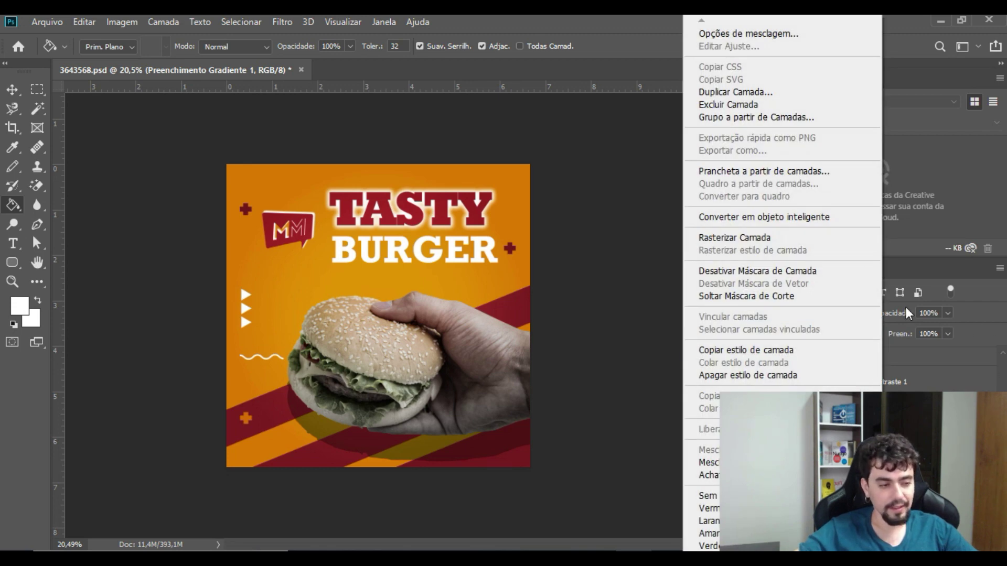
click(965, 329)
Step: Rasterize the TASTY title layer, try a white Paint Bucket fill on its empty area, and undo the fill
click(13, 243)
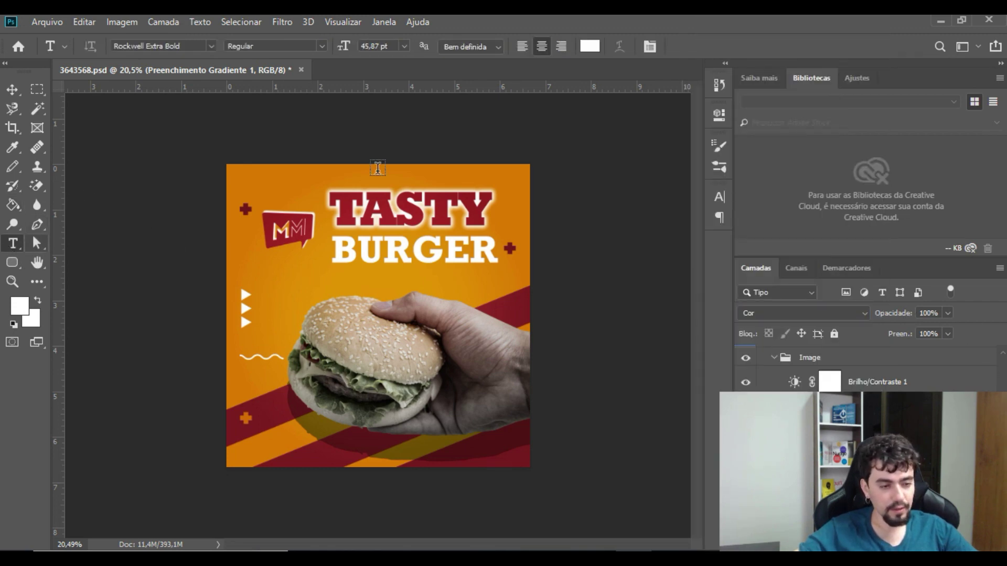
click(365, 212)
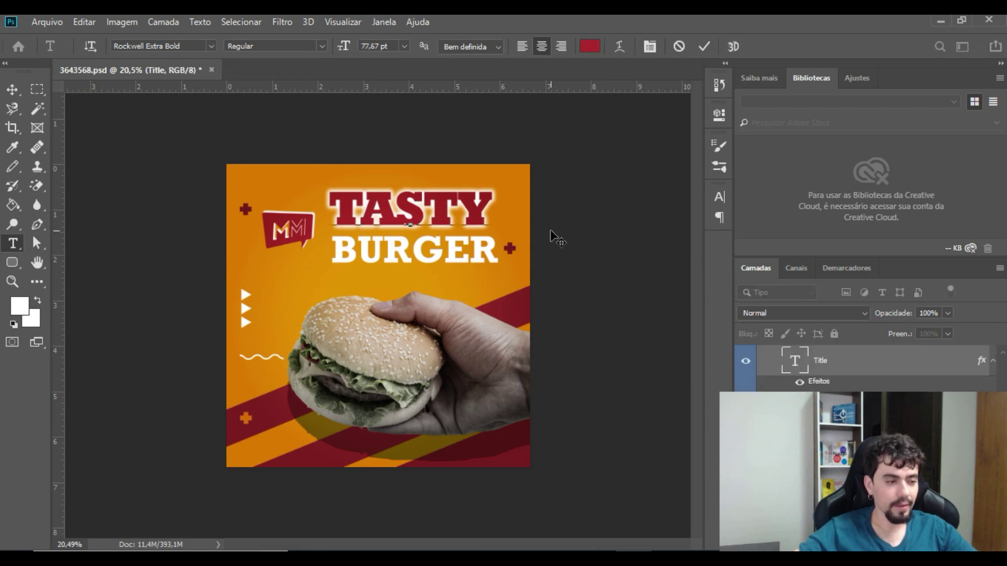
click(12, 204)
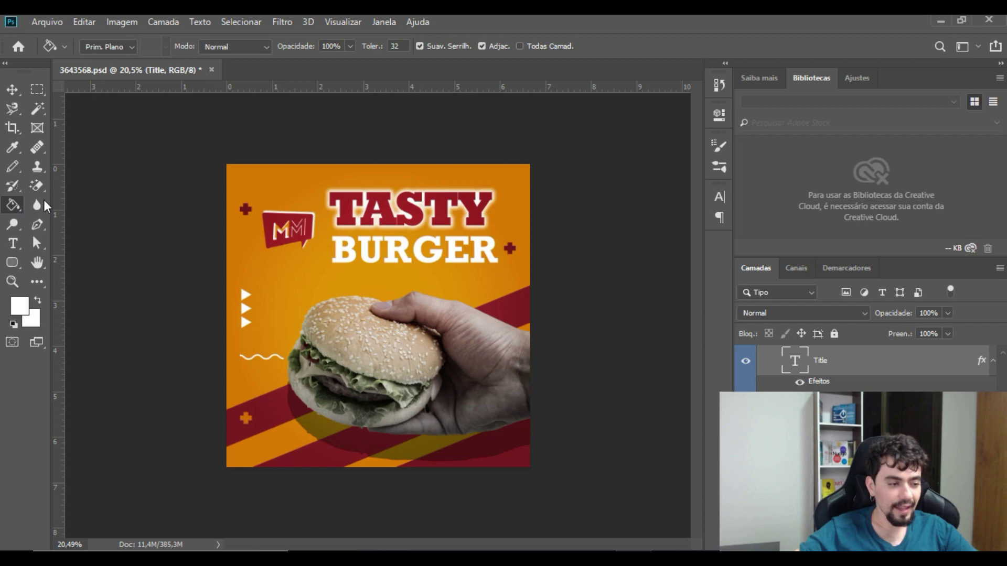
click(239, 251)
click(549, 238)
click(332, 274)
key(Return)
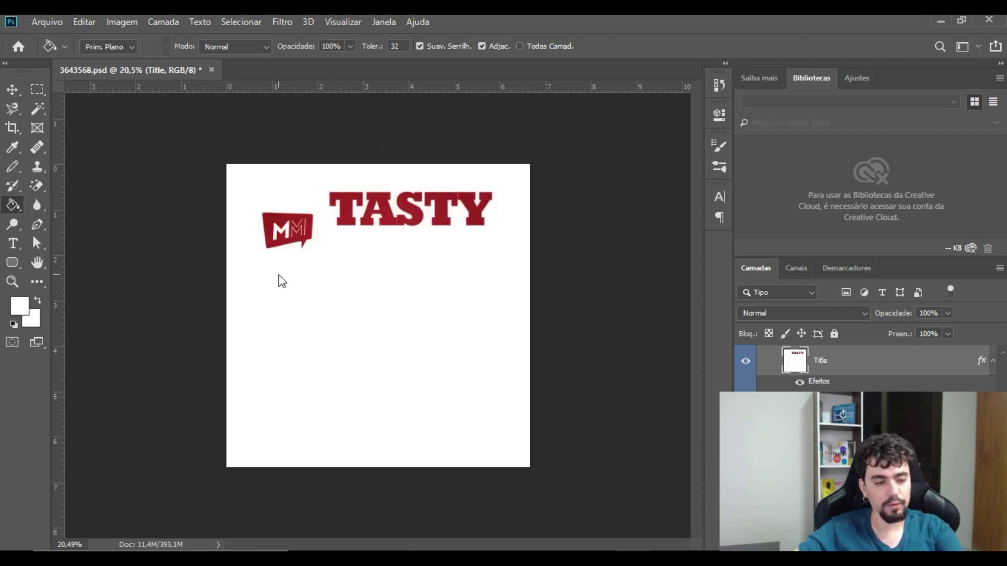
key(ctrl+z)
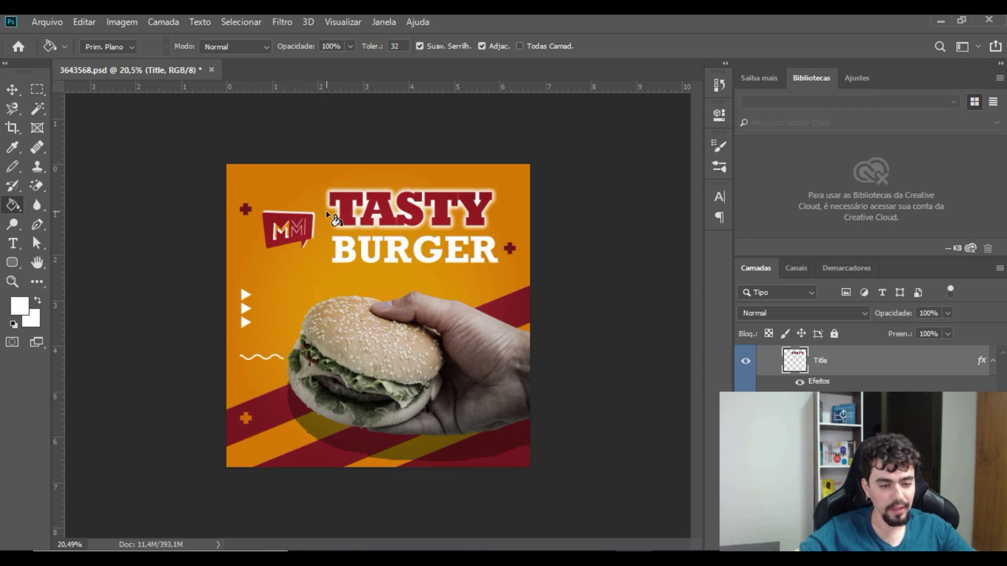
Step: Try filling the red speech bubble of the MM logo with white using the Paint Bucket, and undo the fill
scroll(860, 378, up, 10)
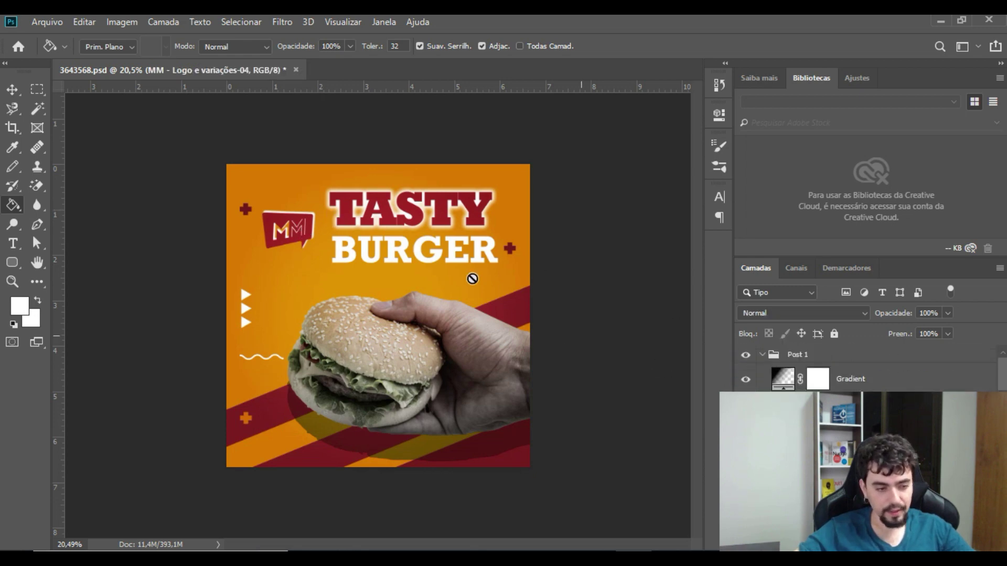
click(302, 228)
key(Escape)
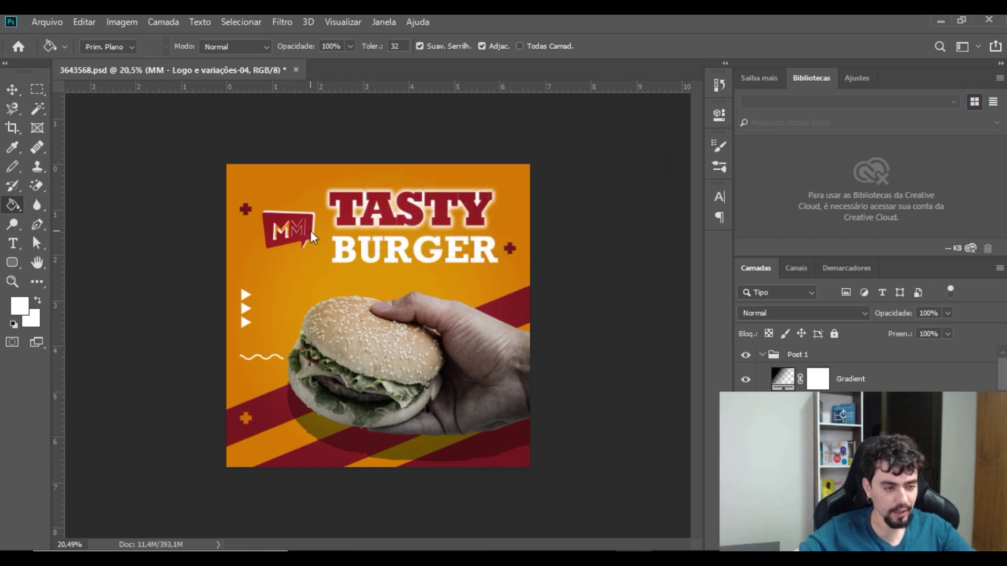
click(20, 305)
drag(159, 207, 15, 127)
click(361, 122)
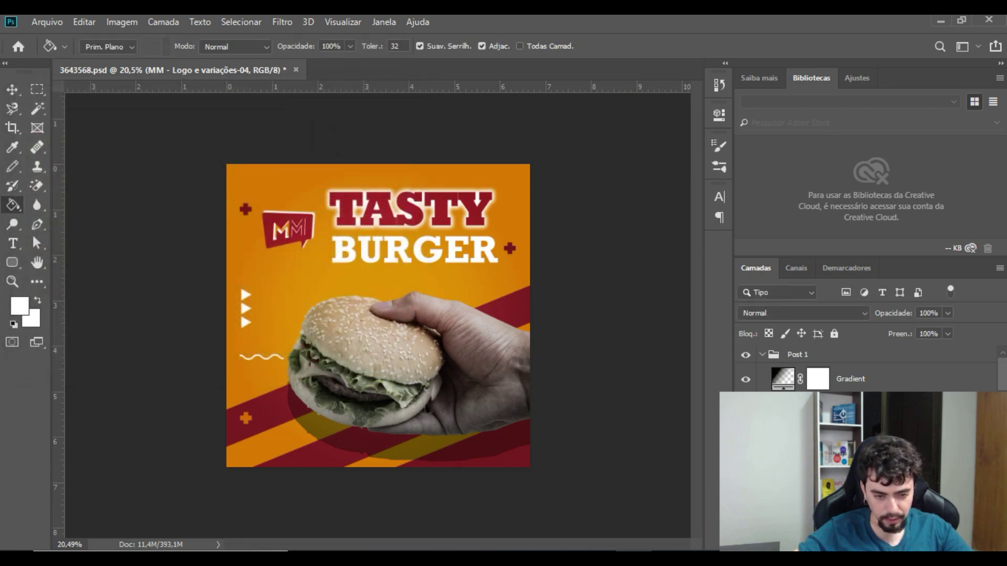
click(307, 241)
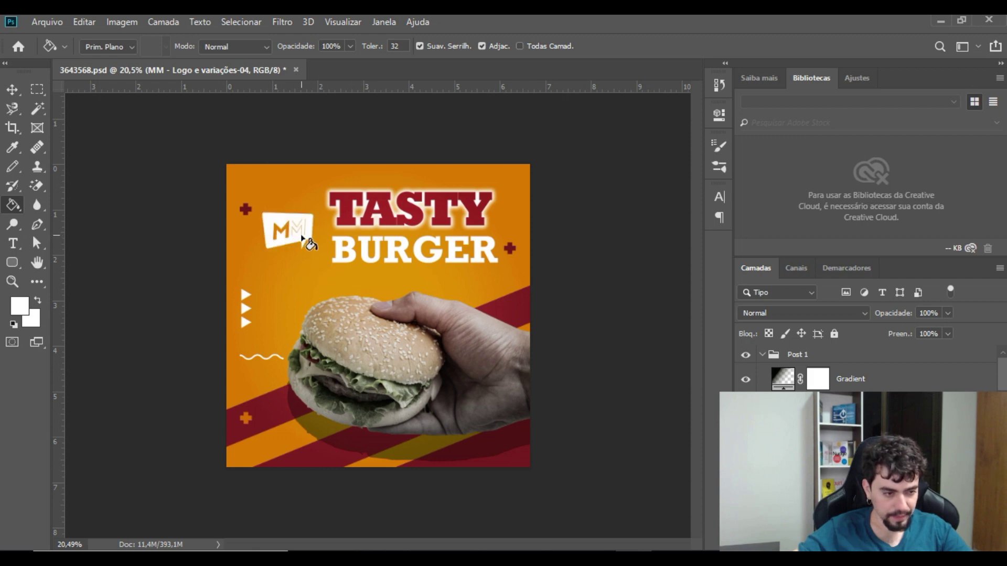
key(ctrl+z)
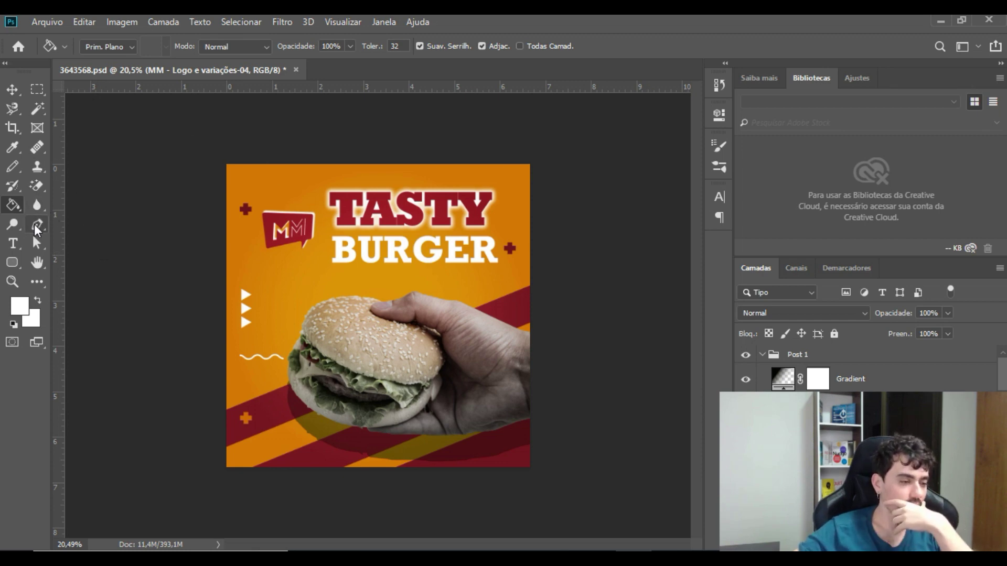
Step: Sample the orange background and the burger with the Eyedropper, ending with light beige as the foreground color
click(13, 151)
right_click(6, 154)
click(9, 146)
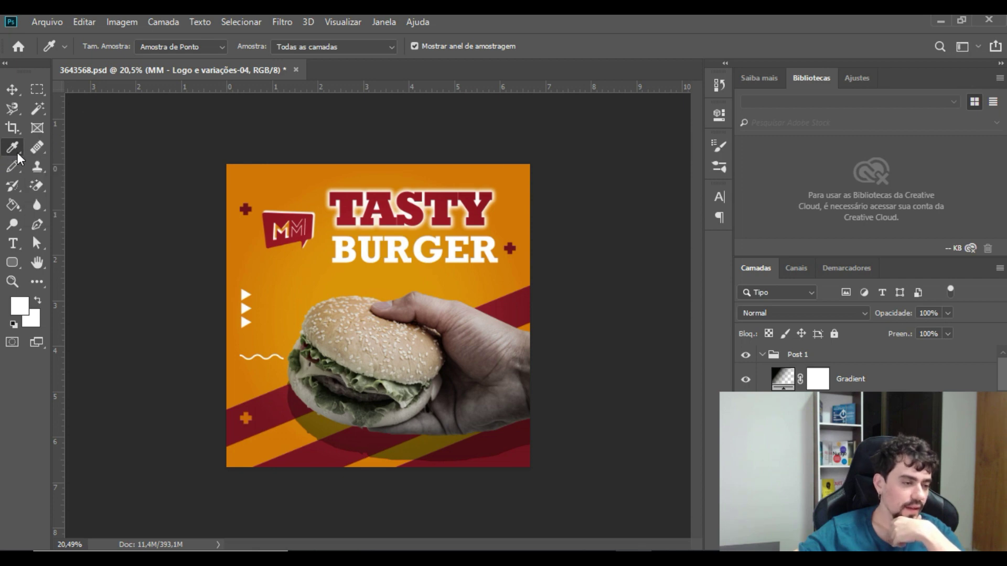
right_click(17, 152)
click(158, 147)
click(263, 190)
click(299, 241)
click(370, 265)
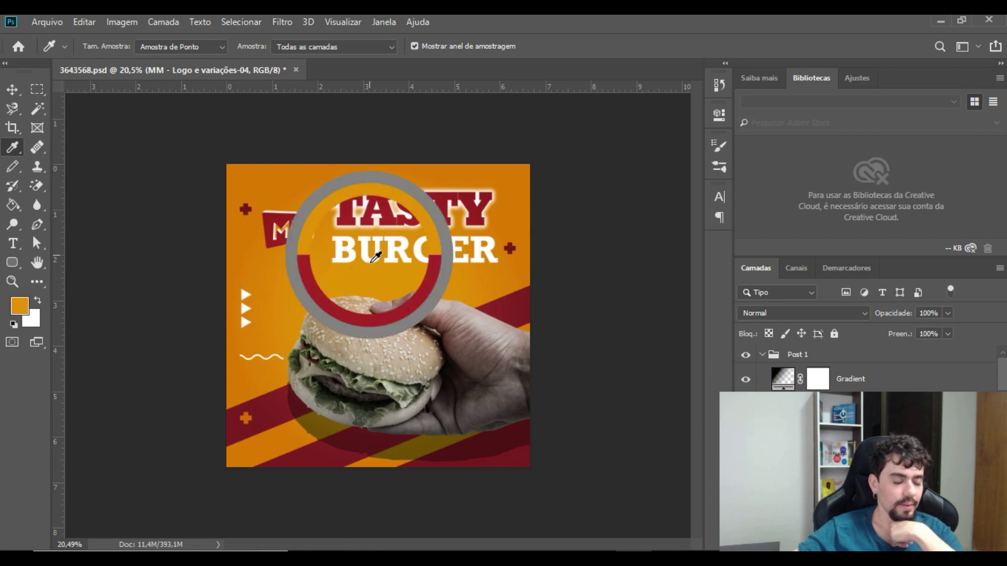
click(374, 350)
drag(388, 384, 425, 335)
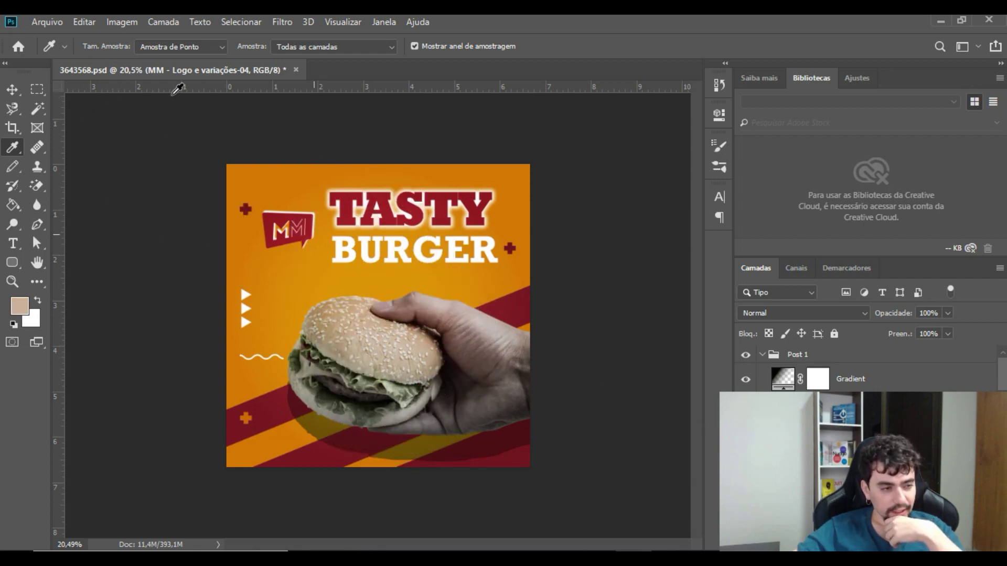
Step: Activate the Quick Selection tool in place of the Magic Wand
click(39, 109)
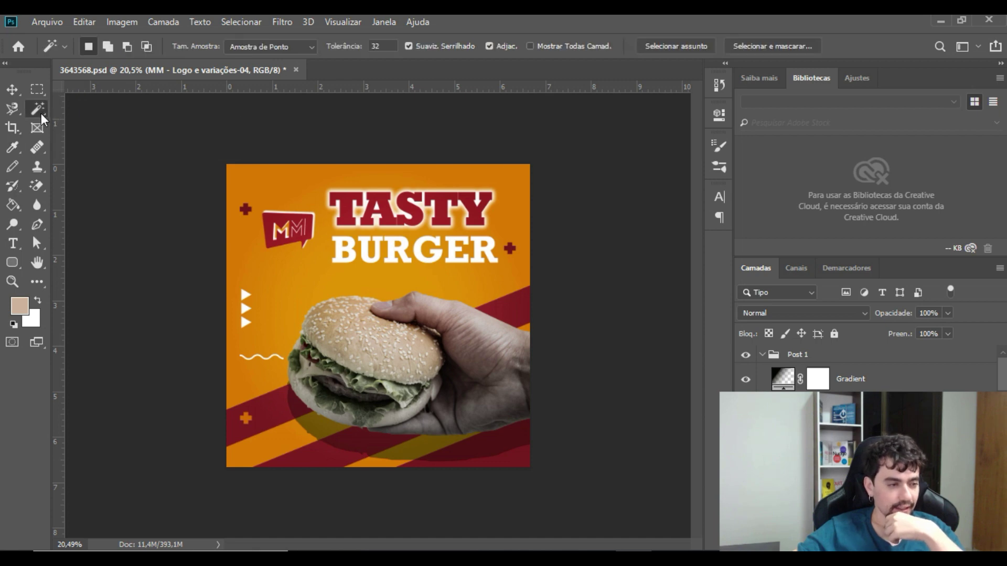
right_click(41, 108)
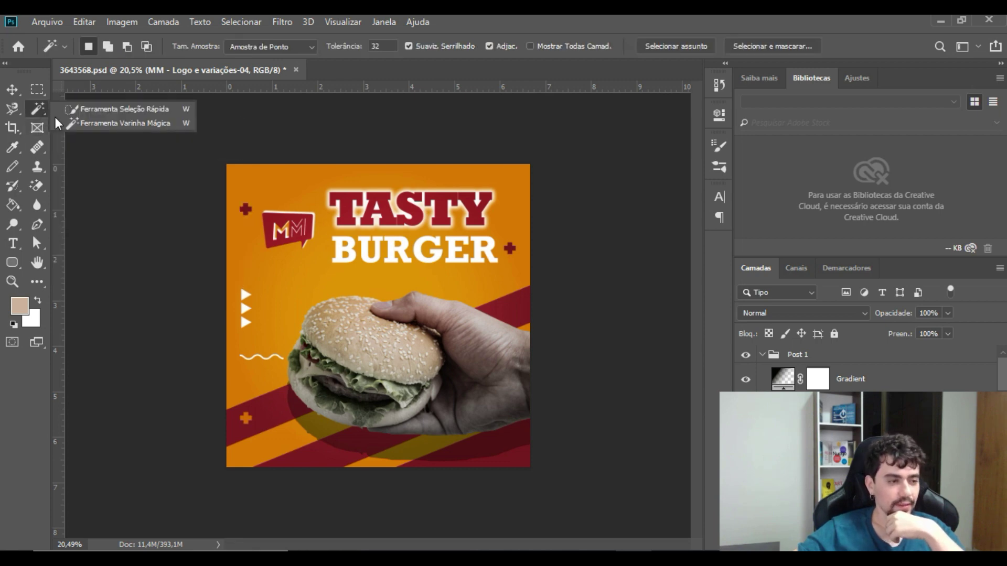
click(97, 109)
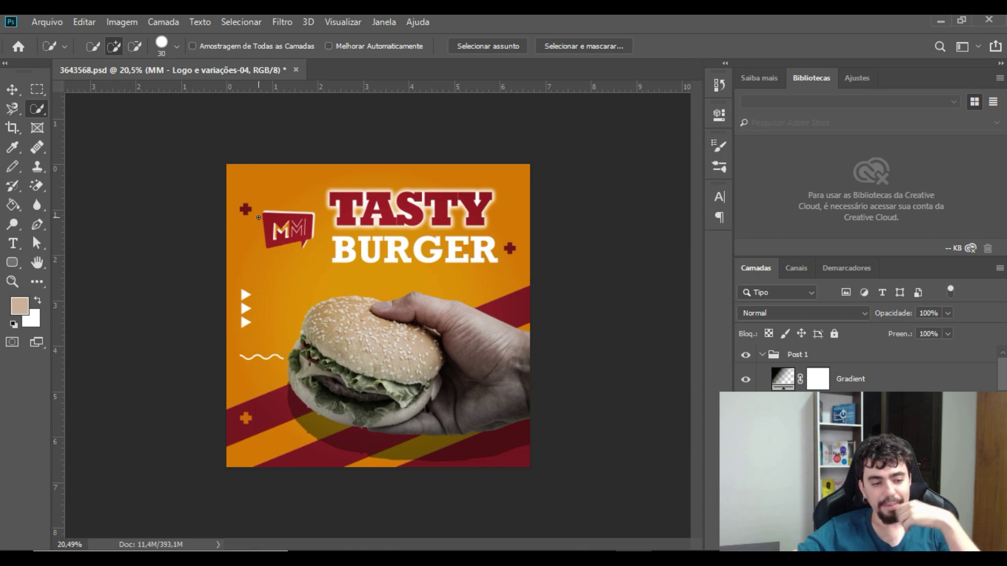
Step: Inspect the layers below the logo through their Free Transform bounds to identify the Shape layer holding the diagonal stripes
scroll(860, 379, down, 5)
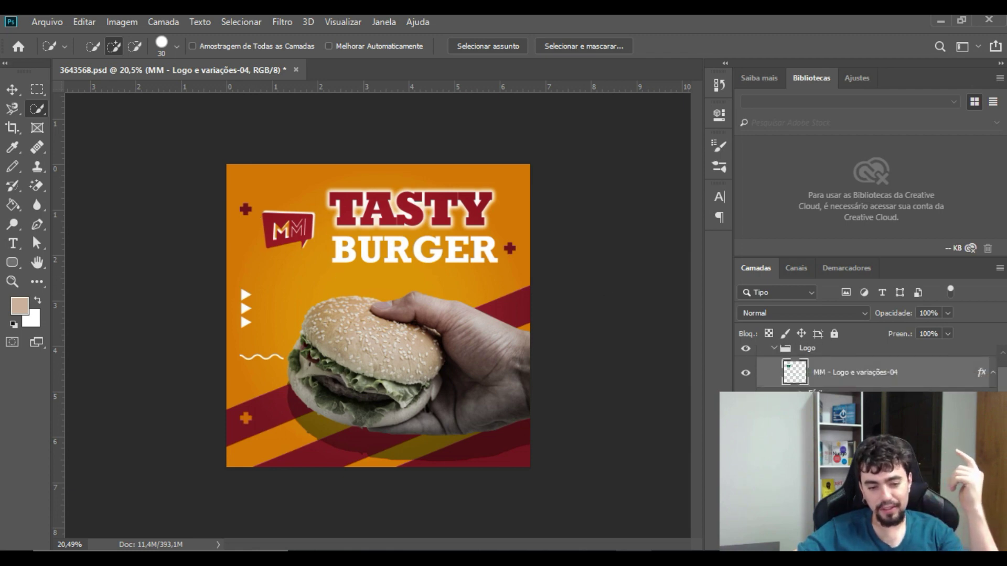
scroll(861, 367, down, 5)
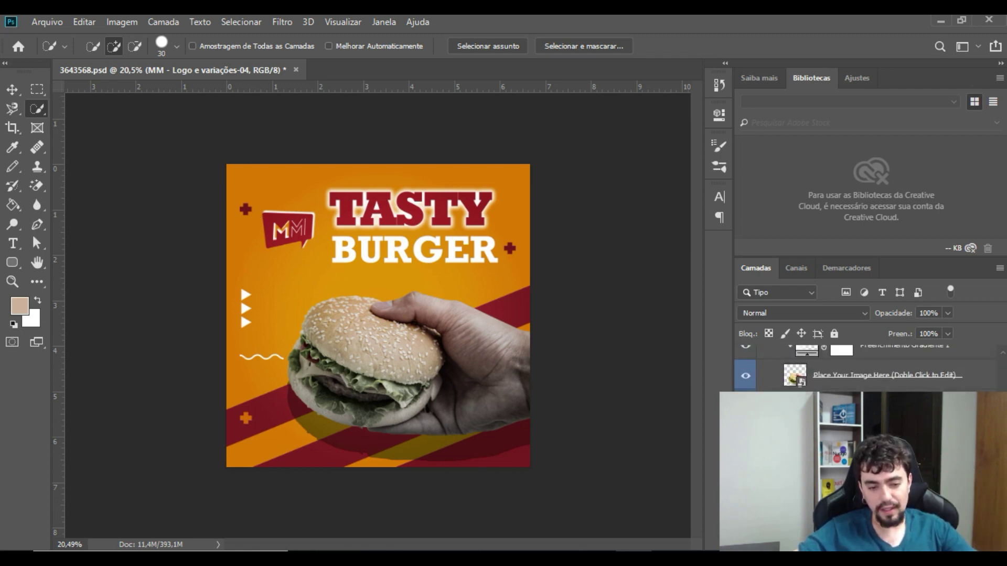
key(ctrl+t)
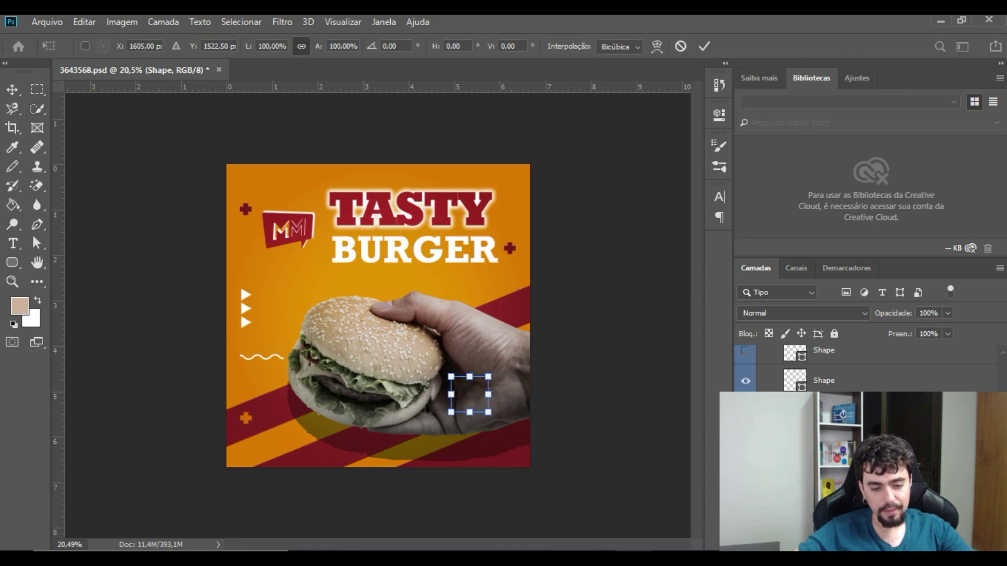
key(Escape)
key(ctrl+t)
scroll(860, 367, down, 1)
key(Escape)
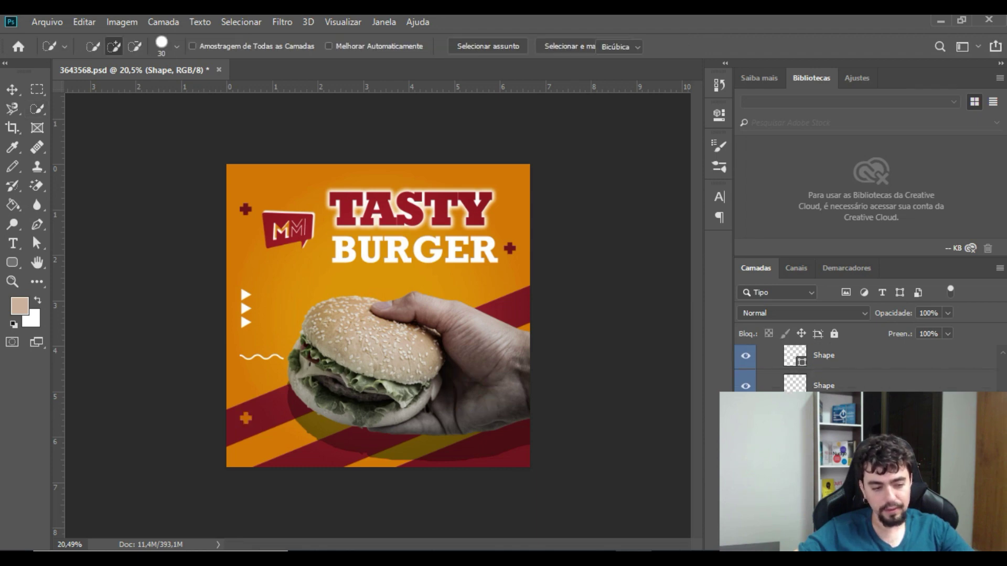
key(ctrl+t)
scroll(850, 419, down, 1)
key(Escape)
click(849, 420)
key(ctrl+t)
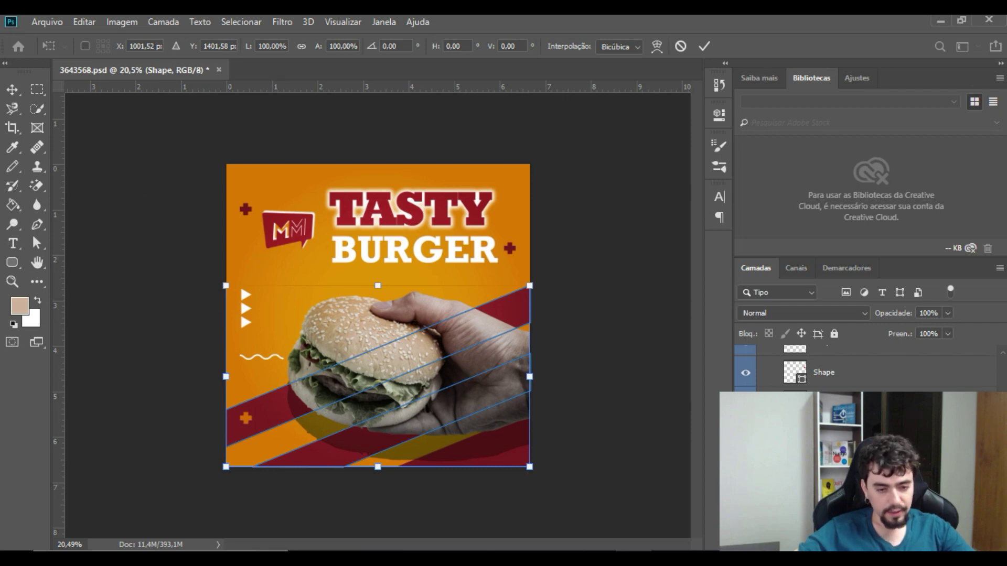
key(Escape)
Step: Try to select the red diagonal stripes on the Shape layer with the Magic Wand at tolerance 32
key(w)
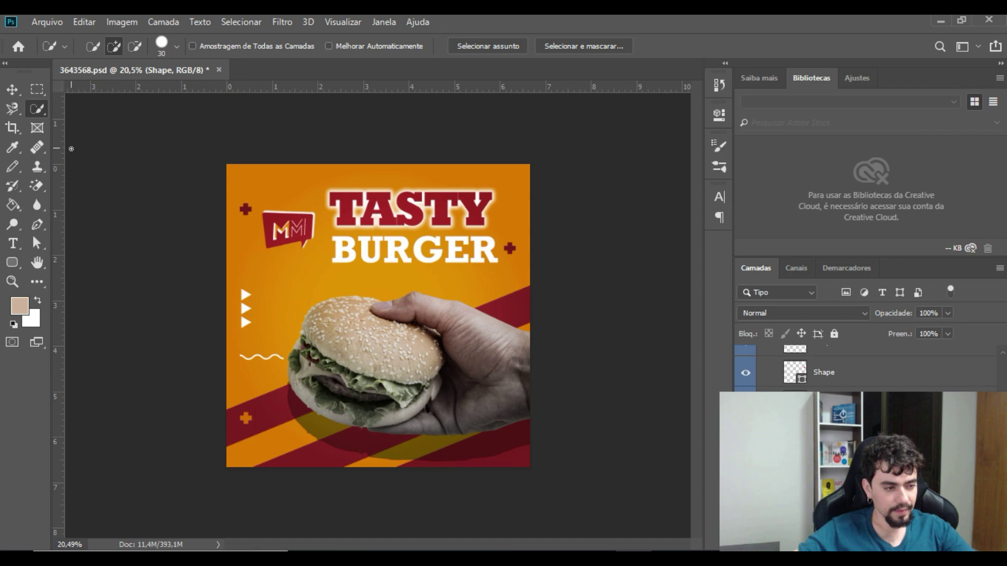
right_click(44, 115)
click(89, 124)
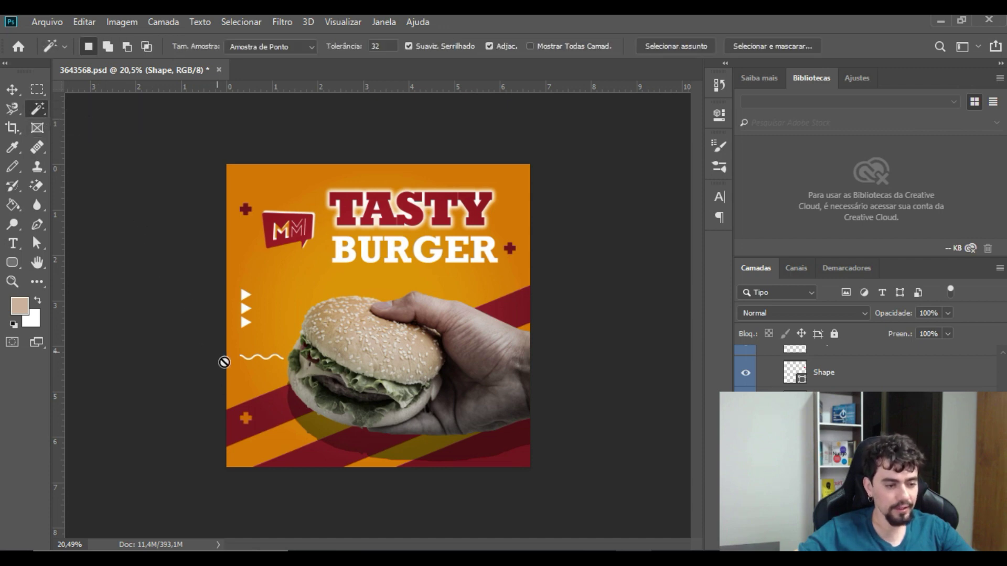
click(270, 411)
key(Return)
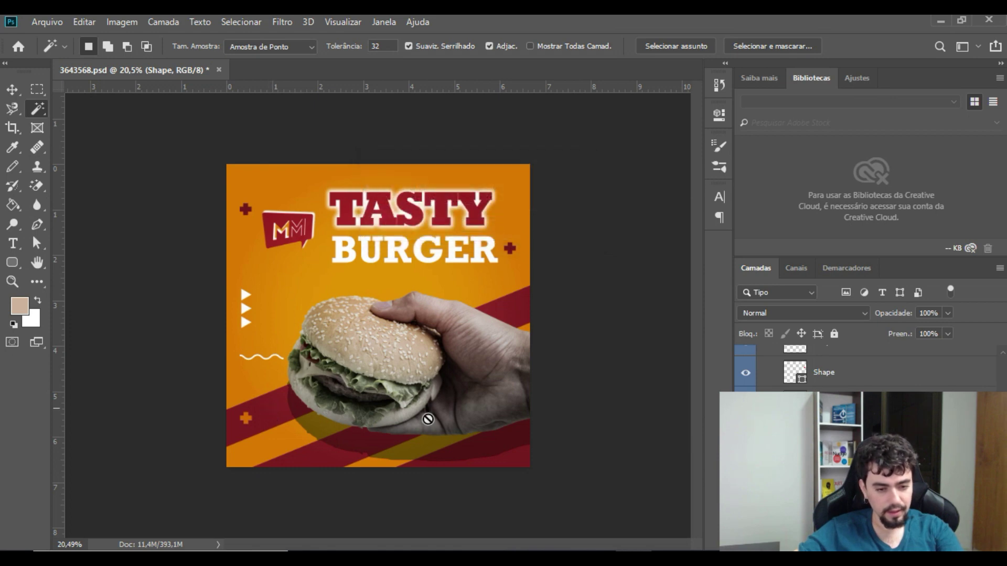
click(496, 389)
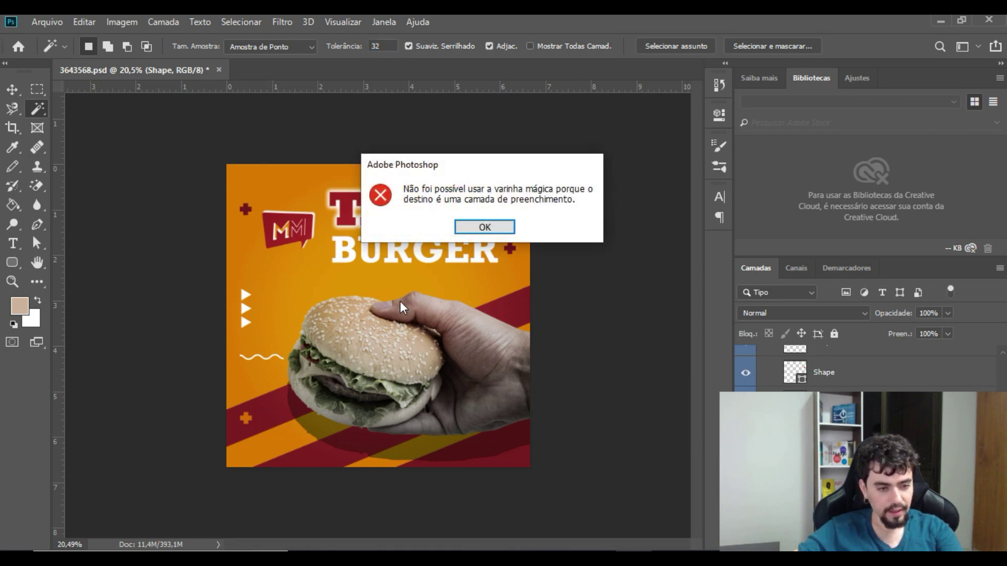
key(Return)
Step: Select the dark patty area of the burger on the Place Your Image Here layer with the Magic Wand
scroll(839, 369, down, 3)
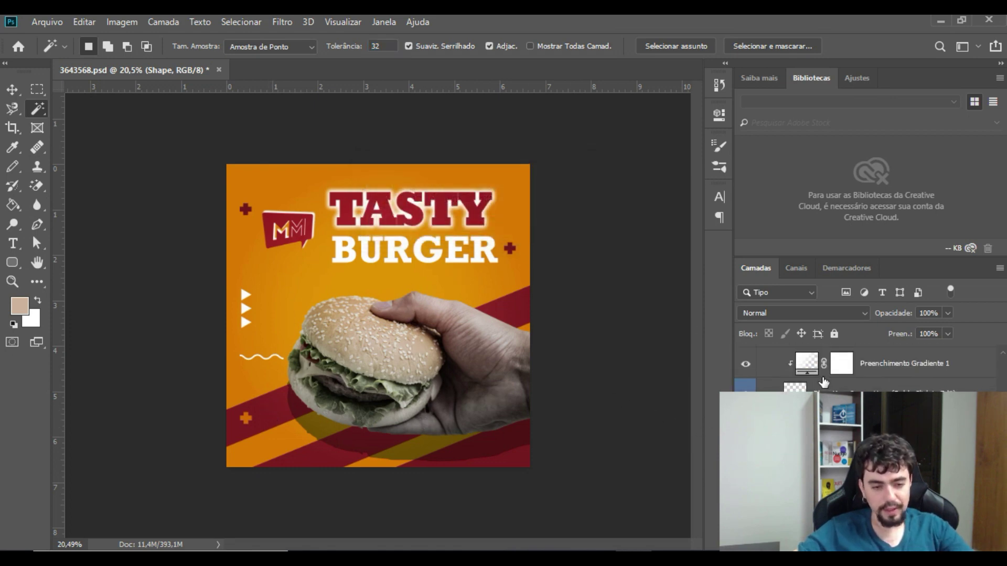
click(878, 415)
click(464, 349)
click(406, 353)
click(374, 356)
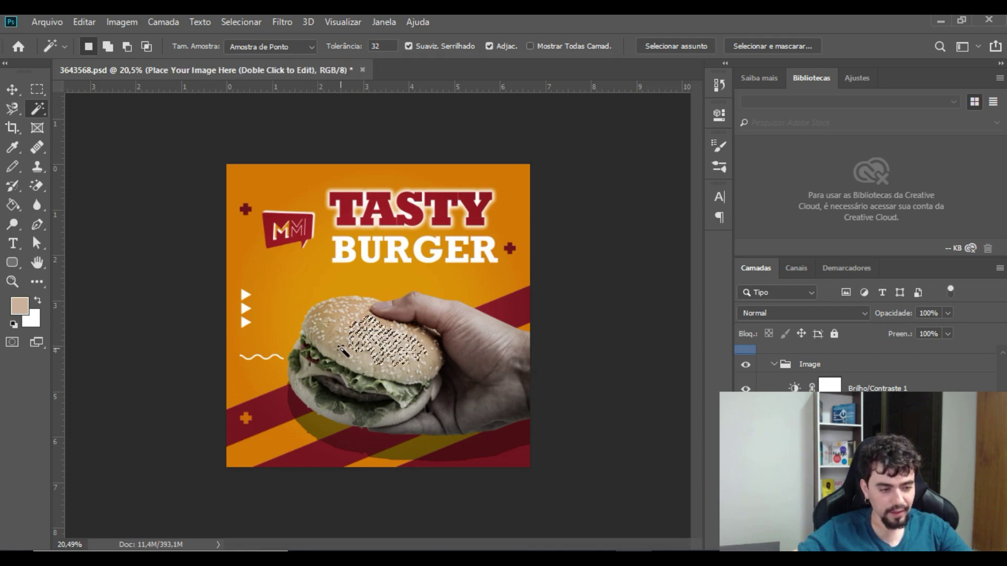
click(336, 392)
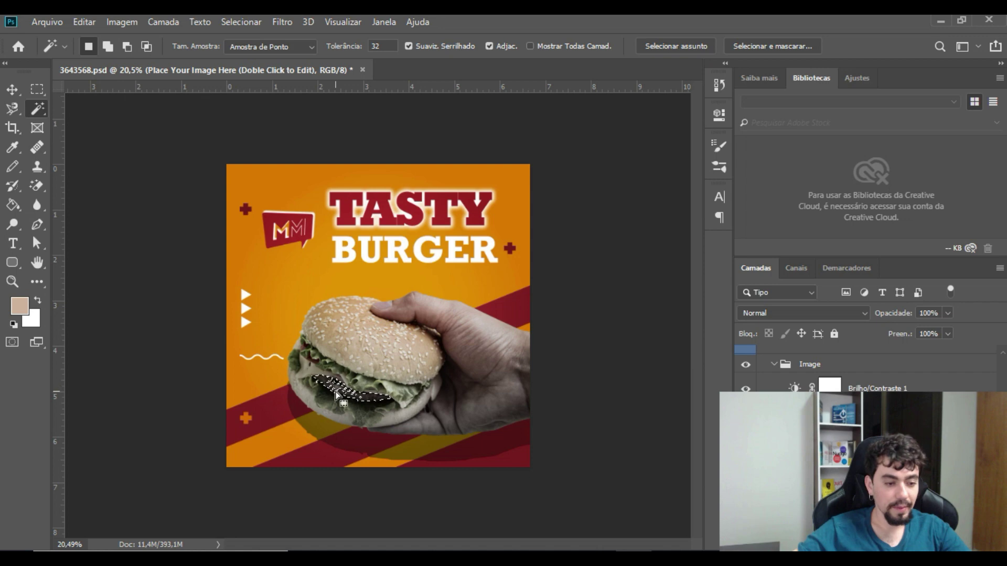
Step: Rasterize the burger image layer and delete the selected patty area from it
key(Delete)
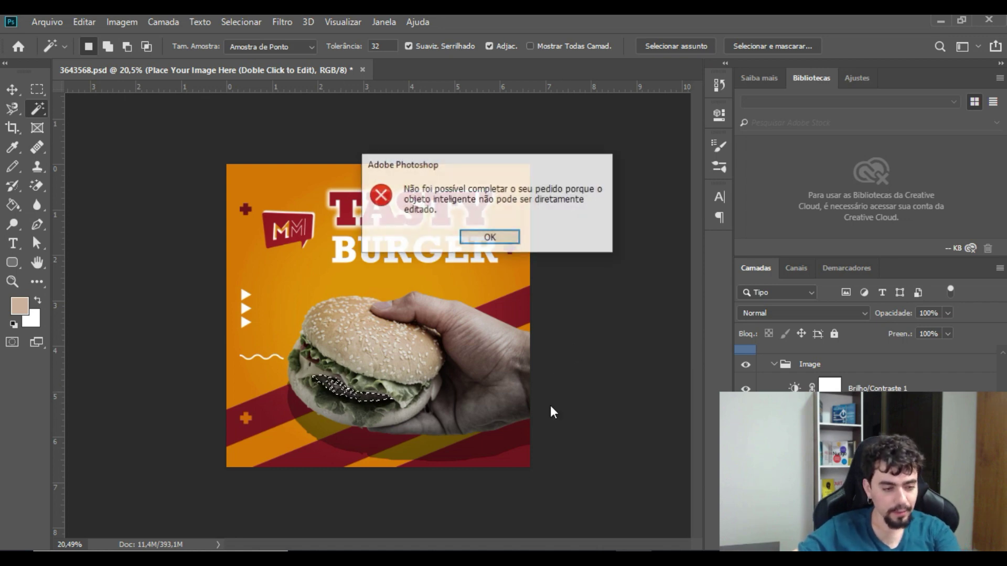
click(488, 237)
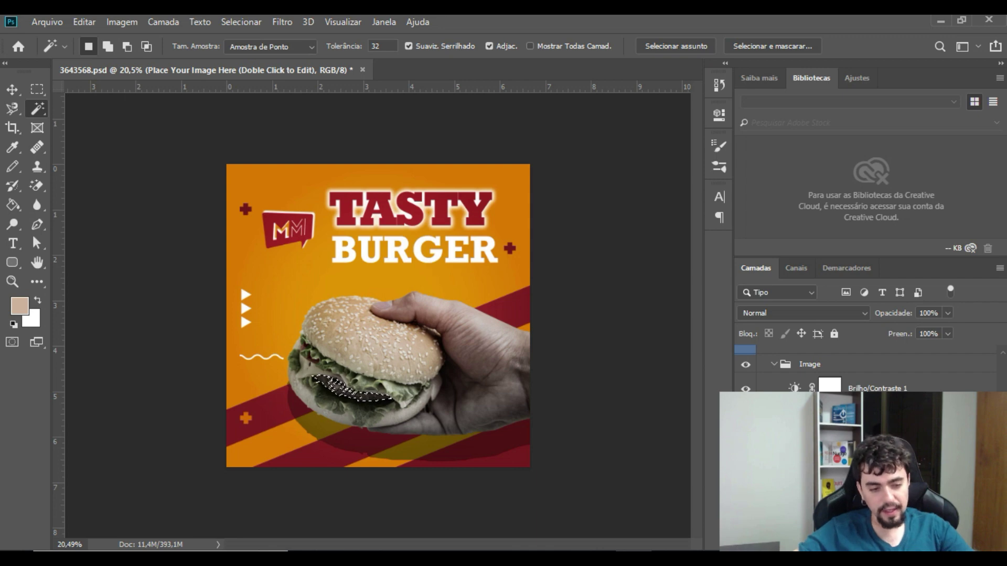
right_click(782, 402)
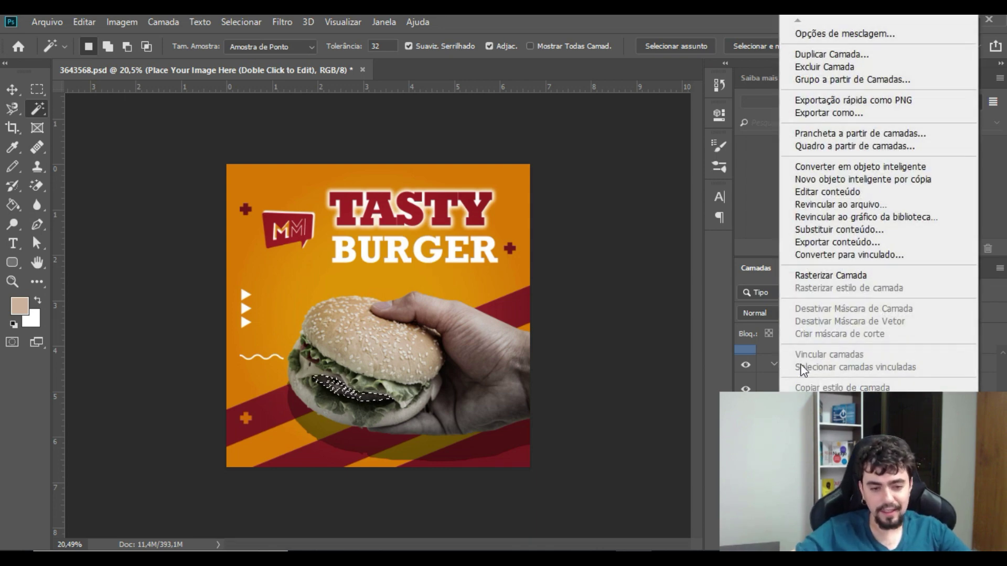
click(814, 274)
key(Delete)
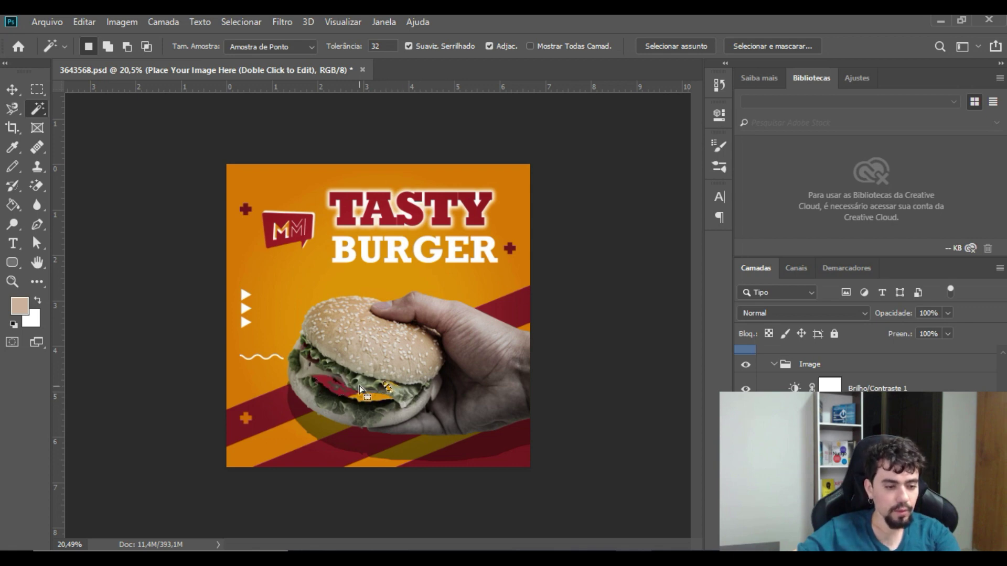
Step: Undo the patty deletion and select the empty area surrounding the burger and hand with the Magic Wand
drag(359, 388, 366, 391)
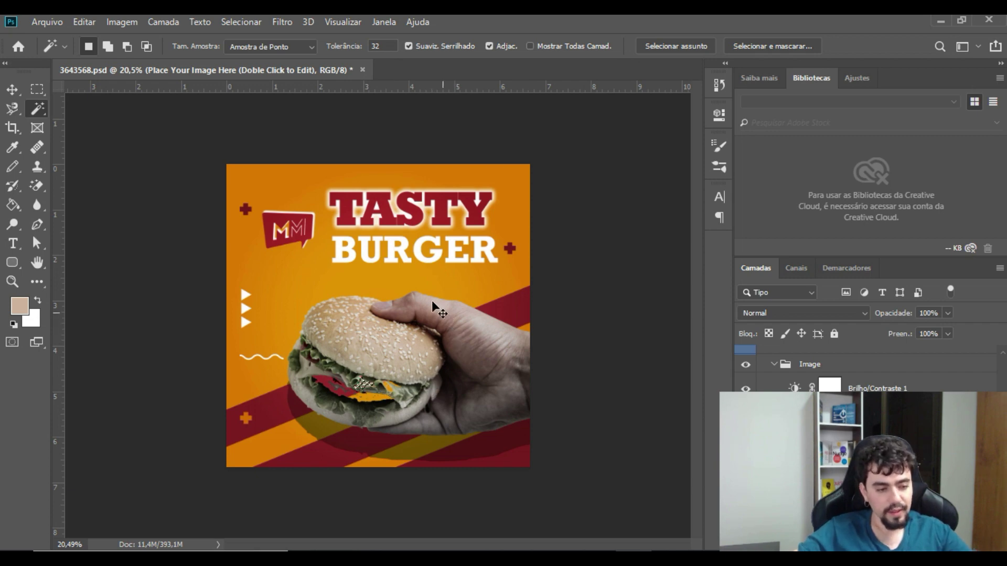
key(ctrl+z)
key(ctrl+z)
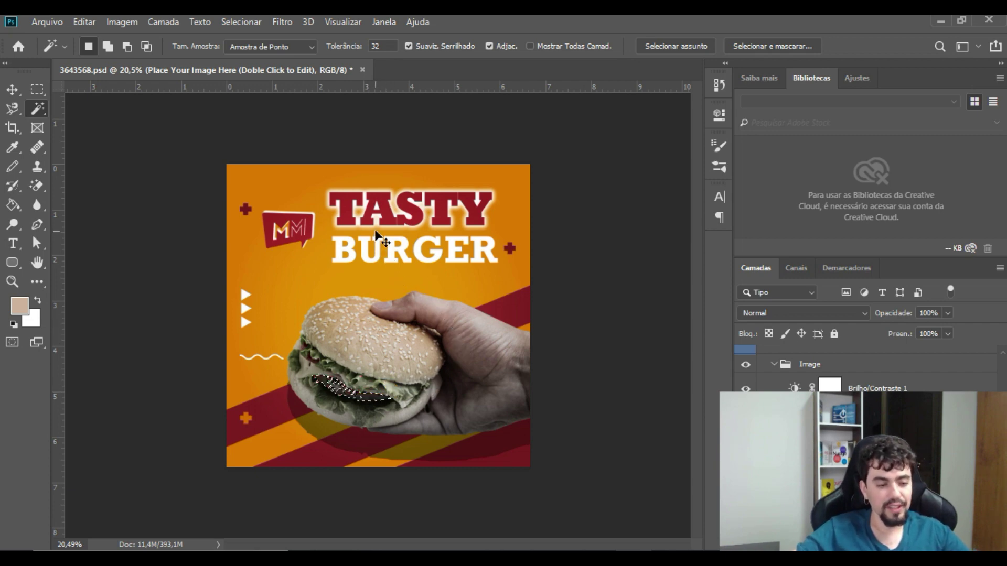
click(288, 249)
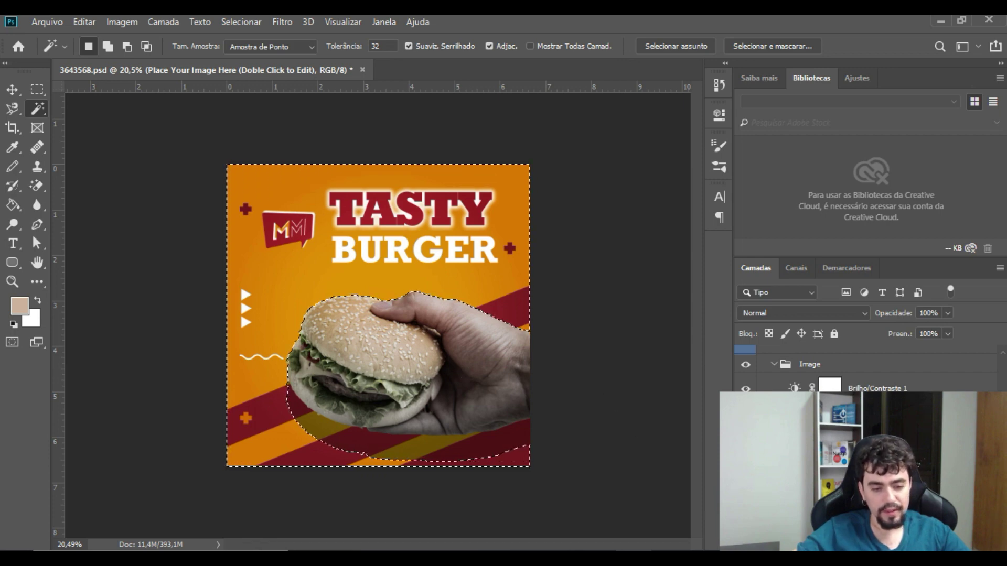
Step: Clear the selection around the burger and try the Magic Wand on the Color fill layer
scroll(798, 387, down, 3)
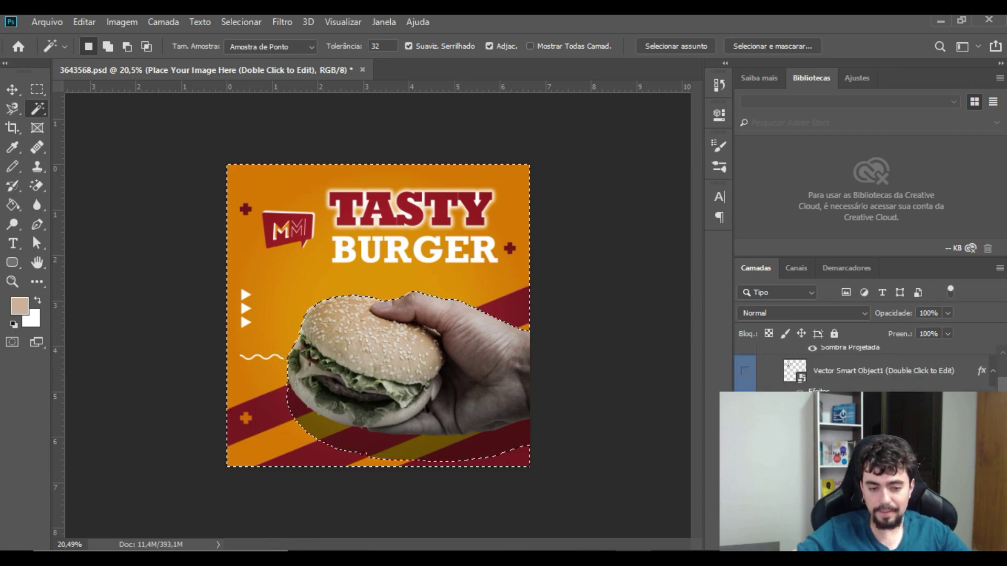
scroll(817, 375, down, 4)
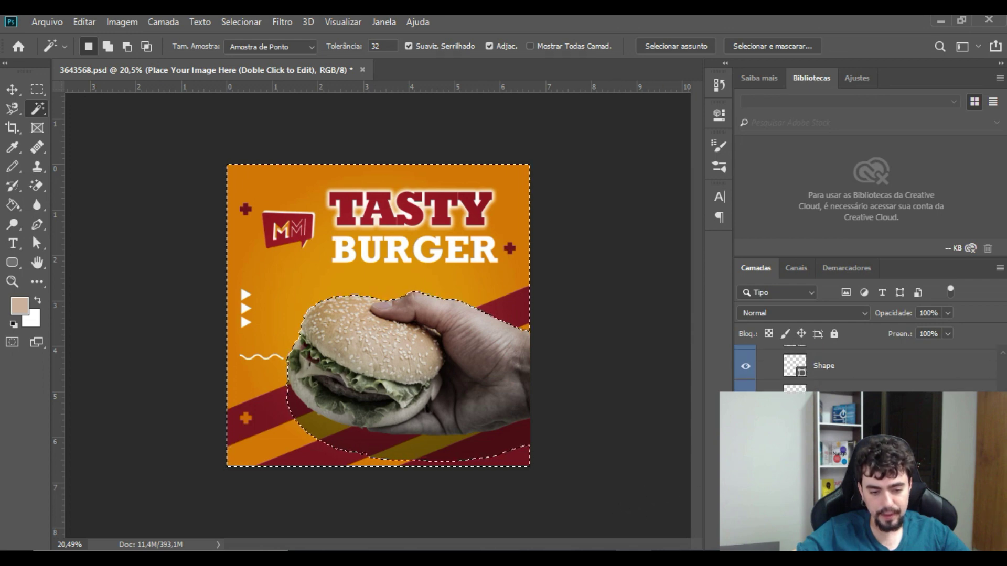
scroll(818, 462, down, 2)
click(818, 493)
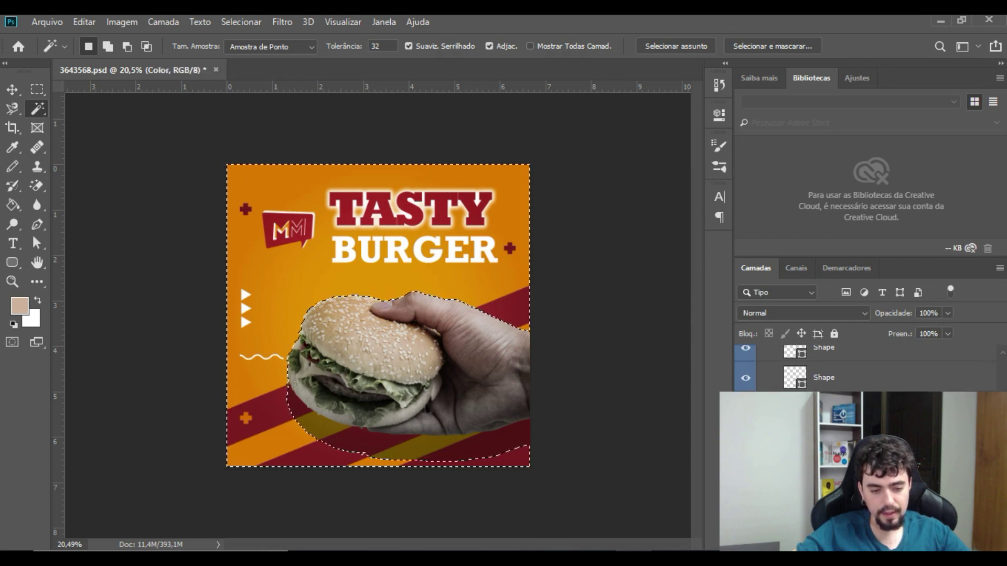
key(ctrl+d)
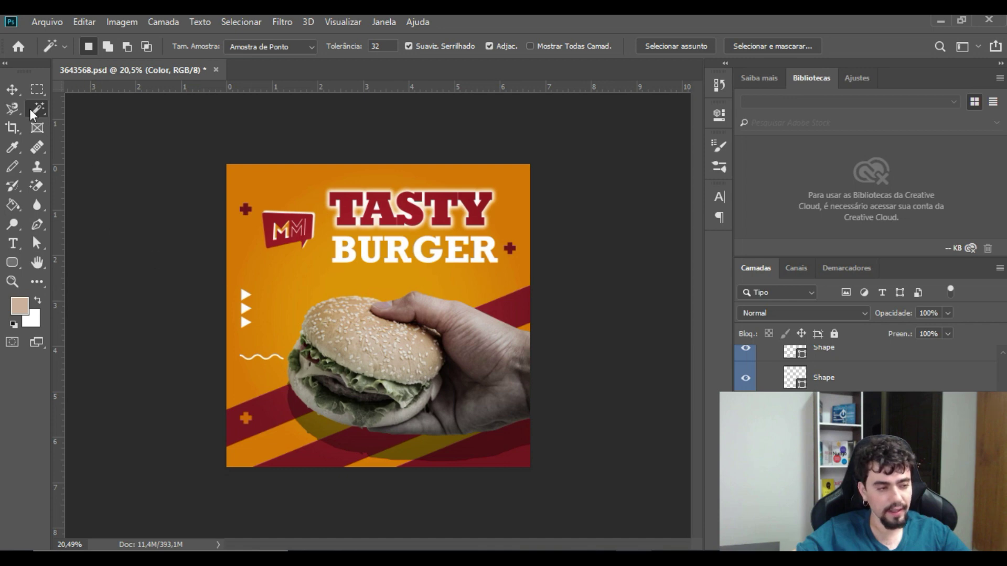
click(439, 298)
click(474, 228)
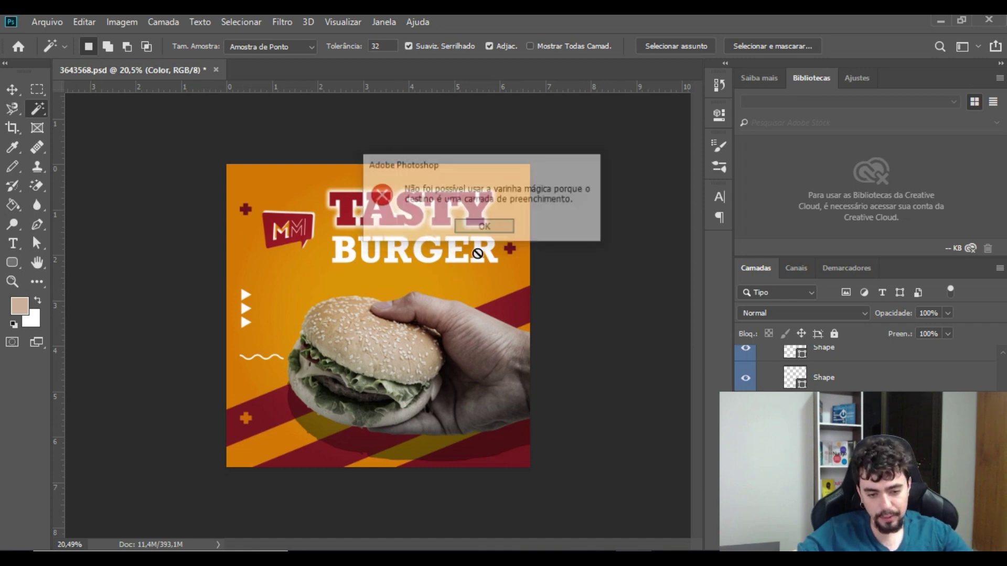
click(829, 493)
click(511, 280)
click(503, 228)
Step: Marquee-select a rectangle over the bun and thumb on the Place Your Image Here layer, moving the selection outline and undoing the move
click(825, 420)
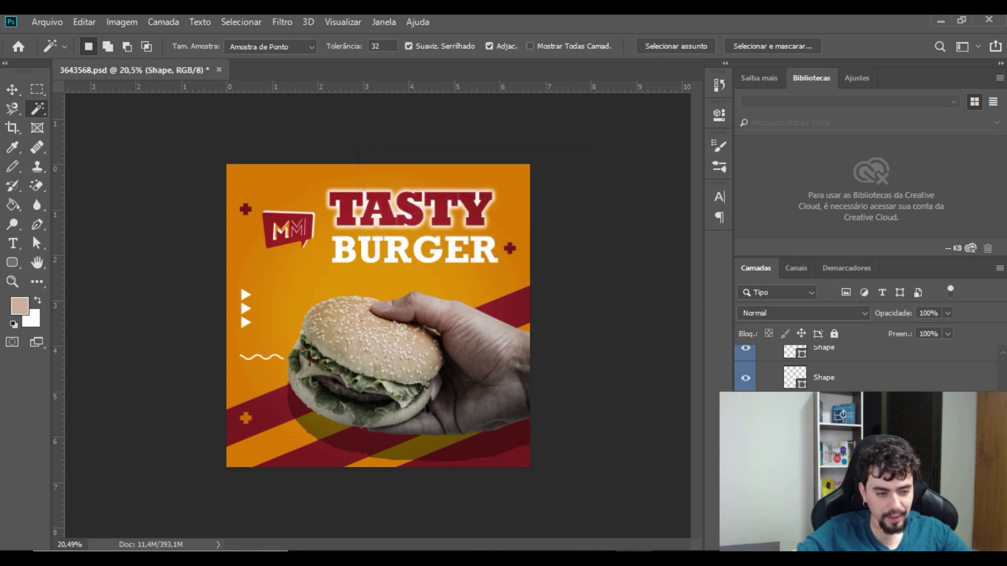
scroll(839, 419, down, 7)
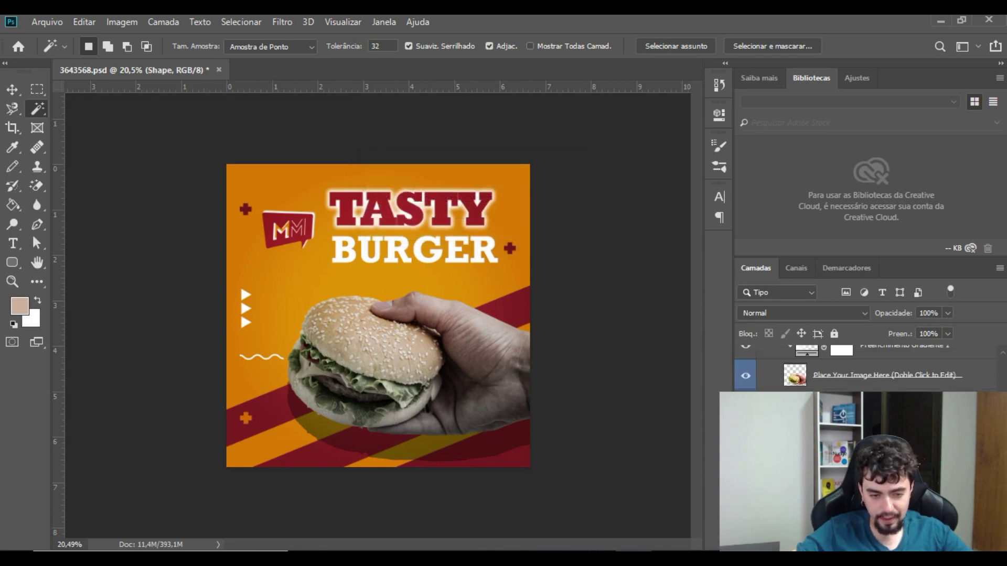
click(839, 419)
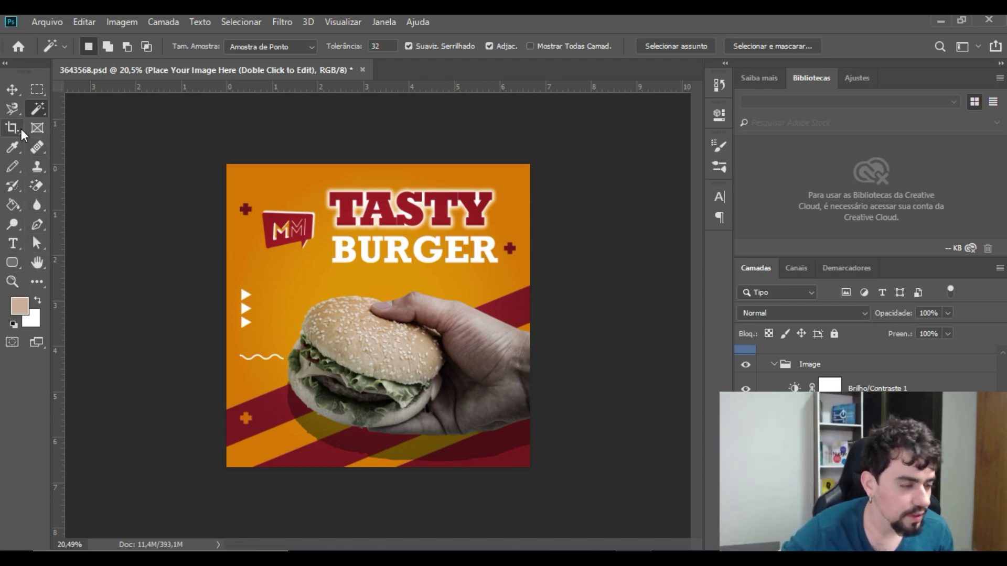
click(36, 90)
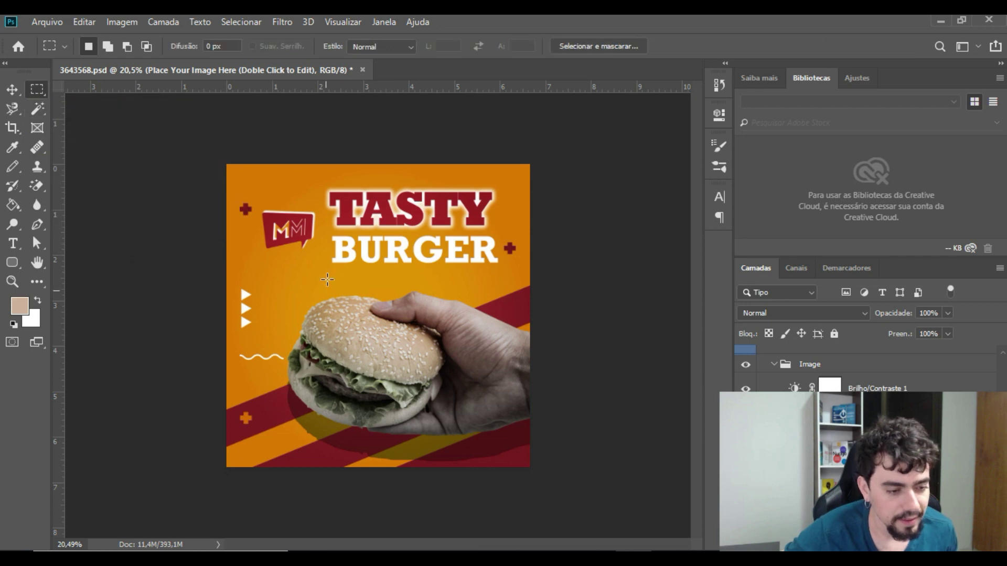
drag(327, 269, 469, 395)
drag(409, 330, 359, 248)
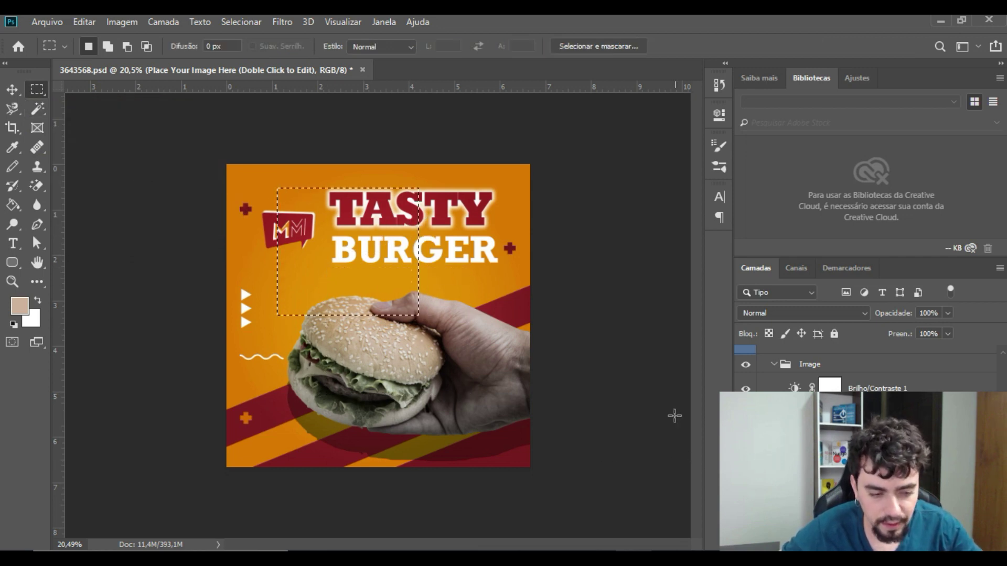
key(ctrl+z)
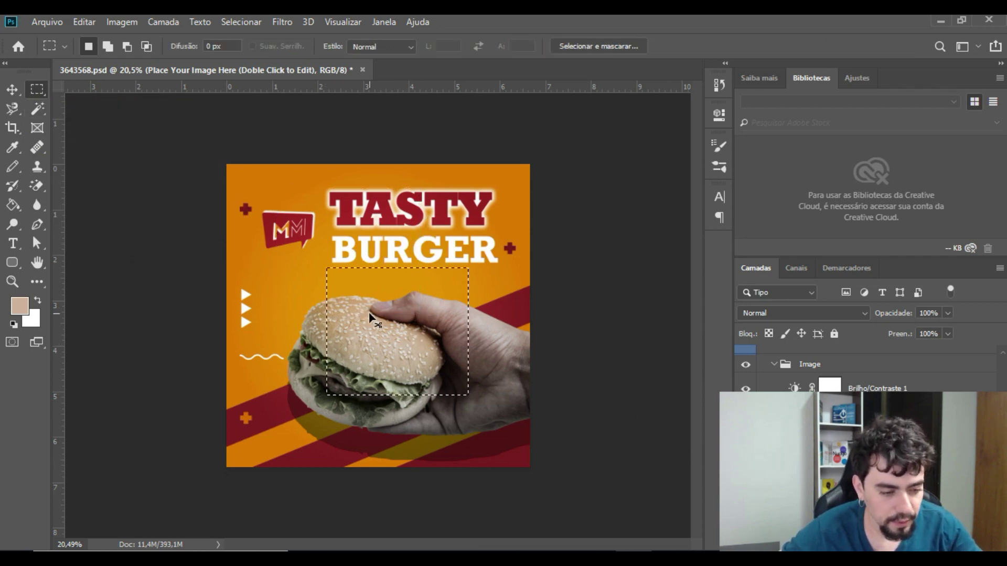
Step: Copy the marquee-selected part of the burger image to a new layer and clear the selection
key(ctrl+j)
drag(372, 315, 367, 303)
key(ctrl+t)
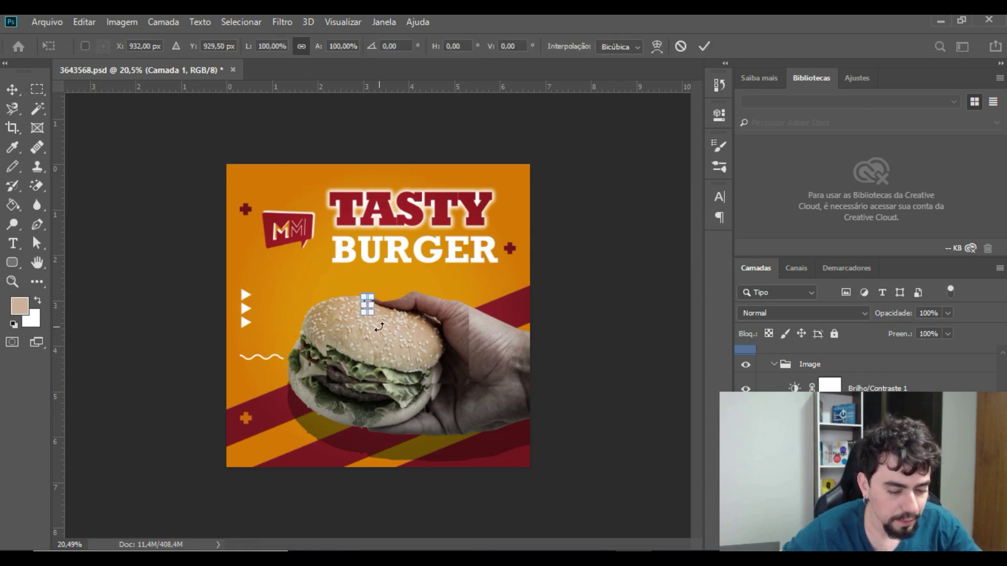
key(Return)
key(ctrl+t)
key(Return)
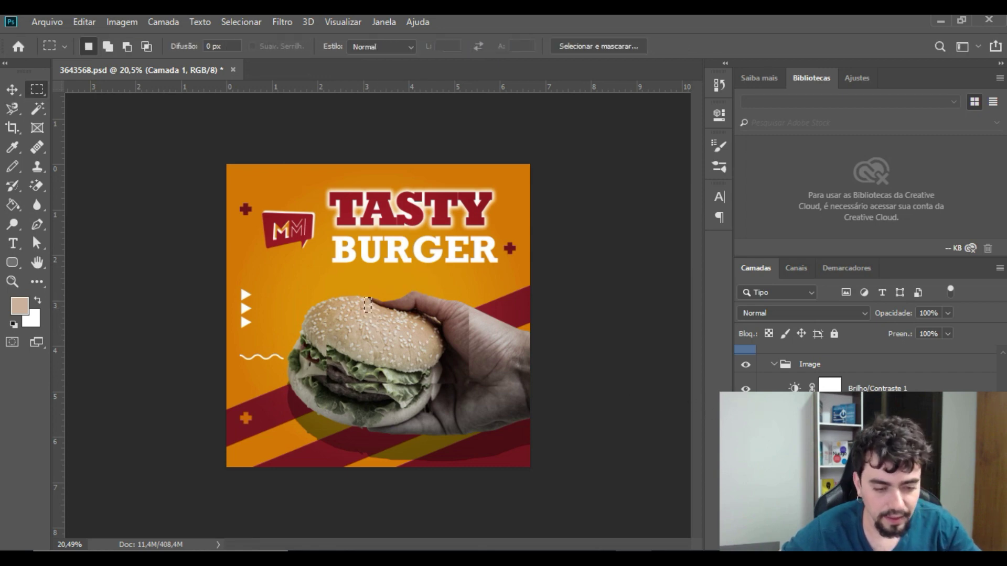
key(ctrl+t)
key(Return)
key(ctrl+t)
key(Return)
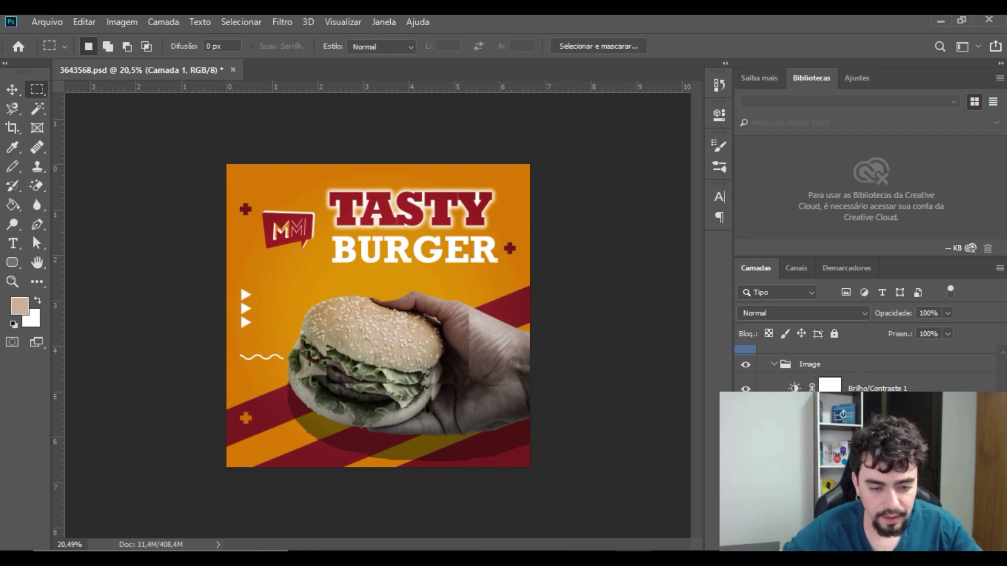
Step: Move the copied burger fragment over the lower right part of the original burger and hand
key(ctrl+t)
drag(393, 362, 340, 423)
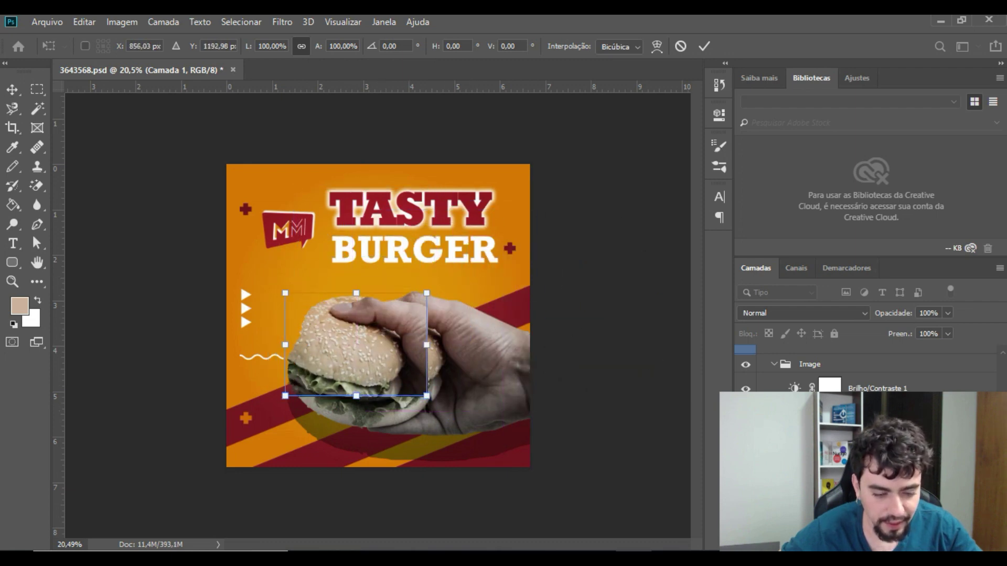
drag(333, 395, 453, 445)
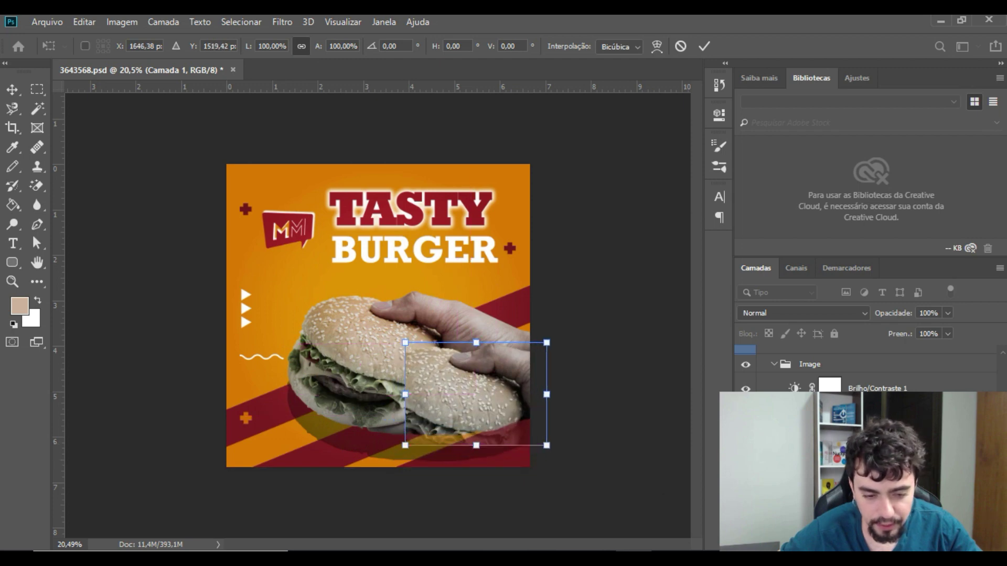
key(Return)
Step: Shift the Place Your Image Here layer slightly right and up, and delete the copied burger fragment layer
key(ctrl+e)
key(ctrl+t)
mouse_move(470, 380)
mouse_down()
mouse_move(370, 357)
mouse_move(556, 394)
mouse_move(461, 371)
mouse_move(482, 379)
mouse_up()
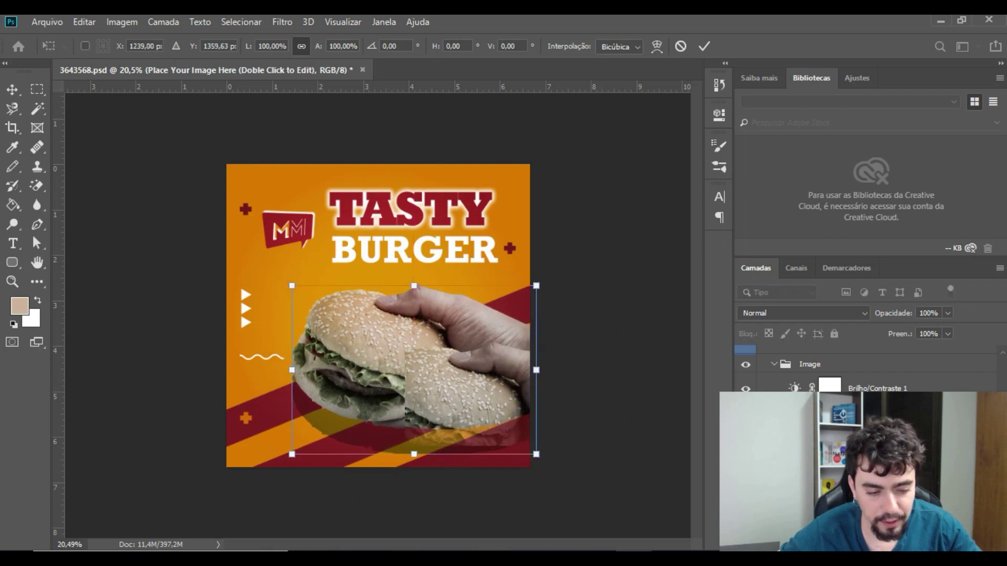
key(Return)
click(860, 436)
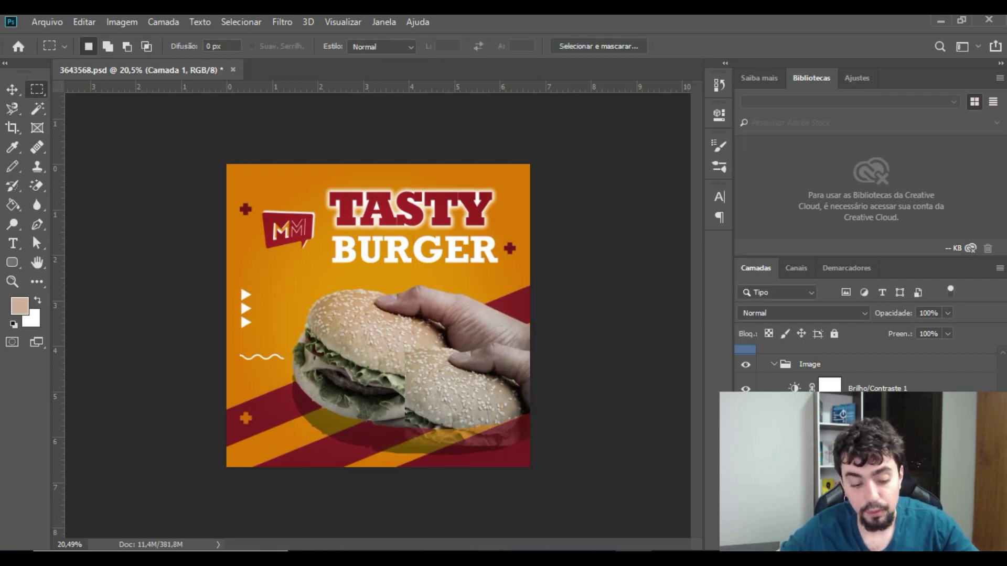
key(Delete)
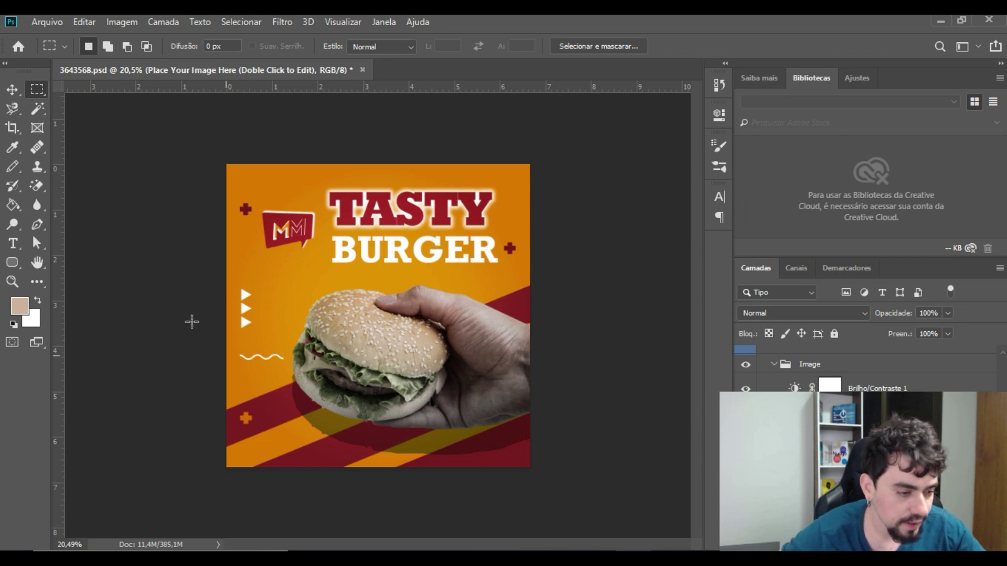
Step: Draw a rectangle of about 1460 by 952 px over the logo and heading with the Rectangle tool, and undo it
click(12, 264)
click(78, 263)
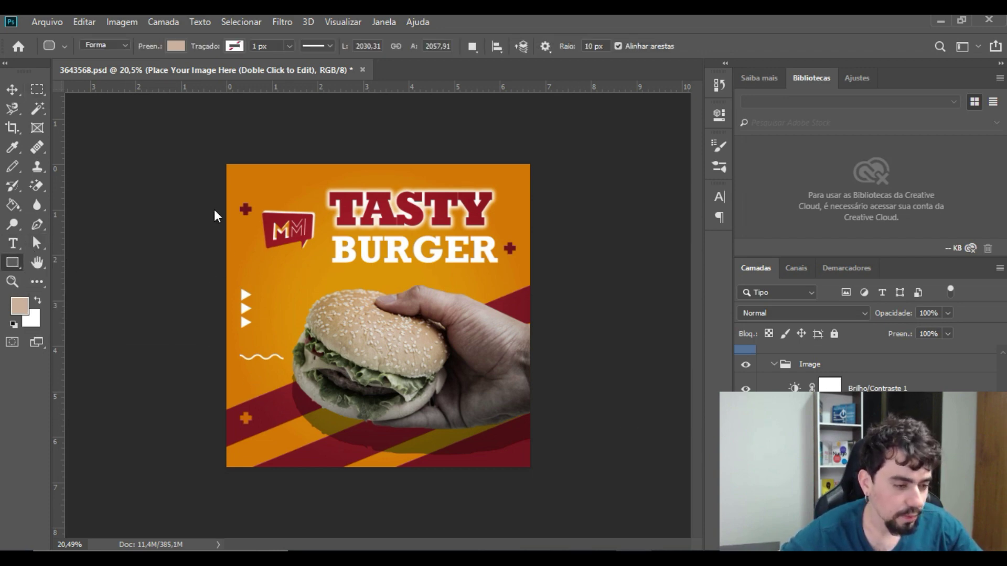
drag(235, 171, 456, 315)
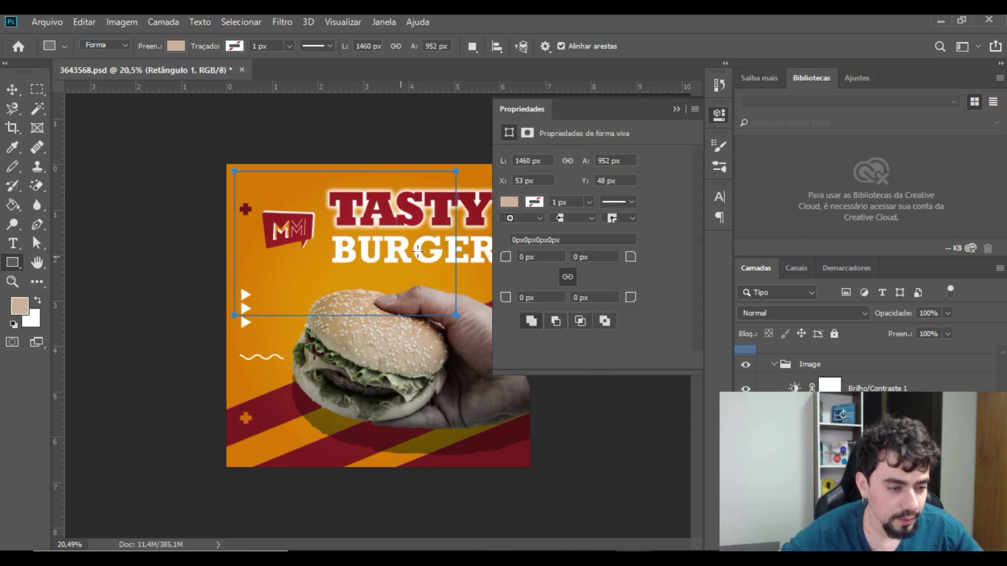
key(ctrl+z)
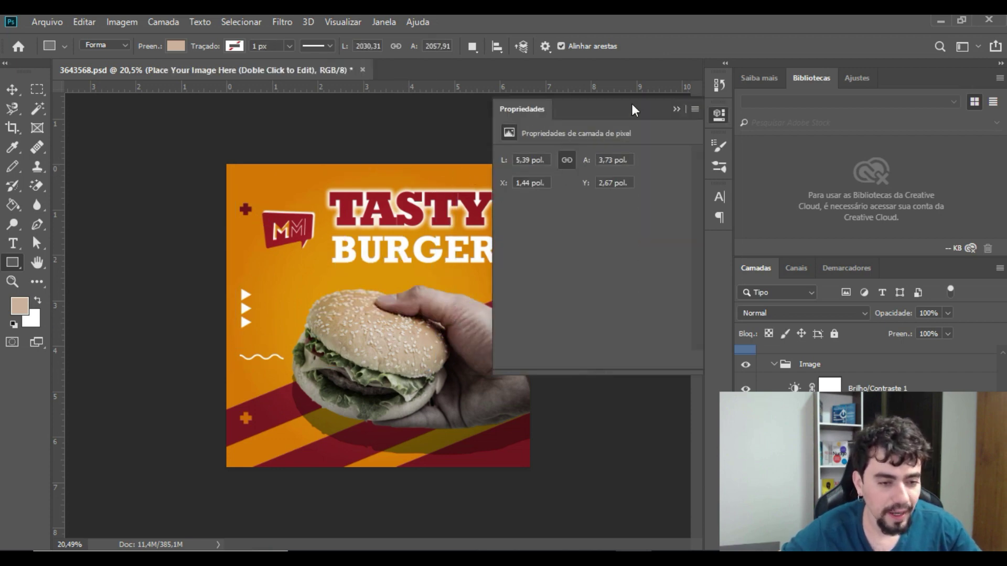
click(678, 111)
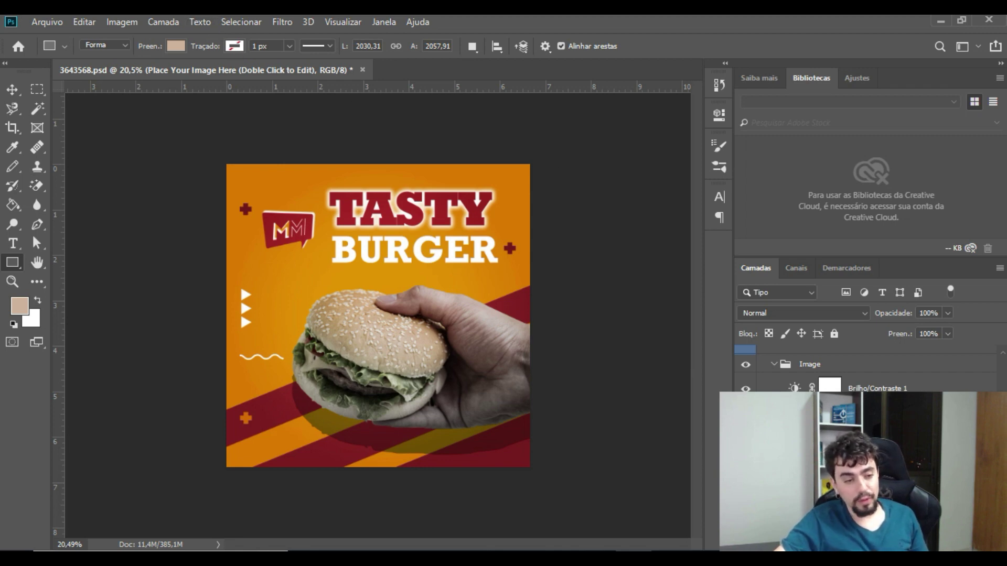
scroll(866, 370, down, 10)
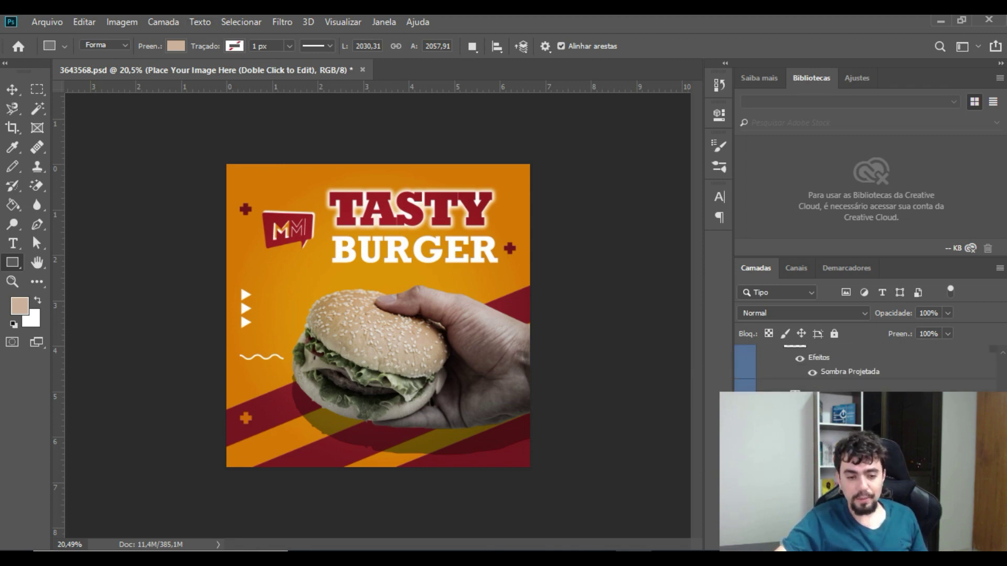
scroll(839, 367, down, 5)
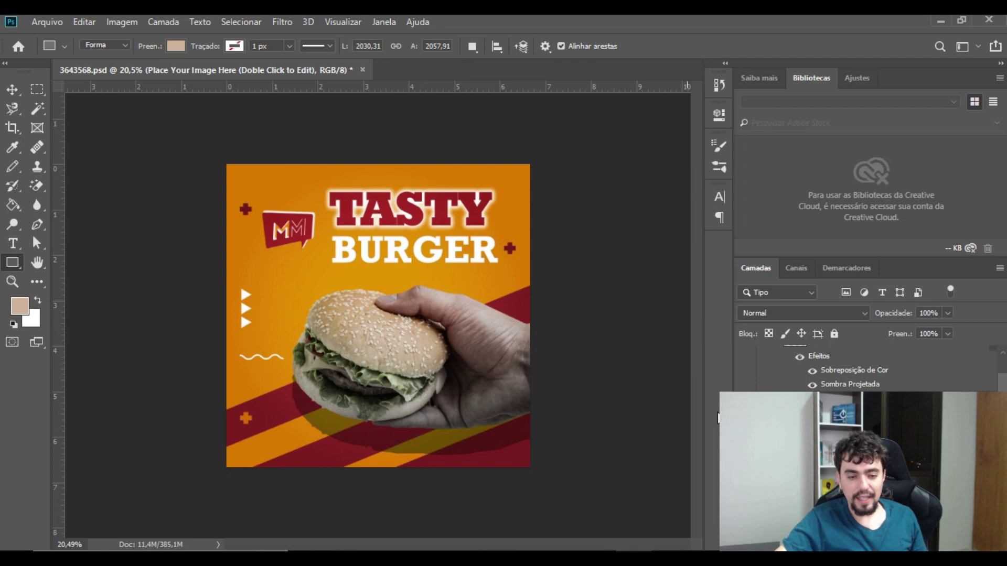